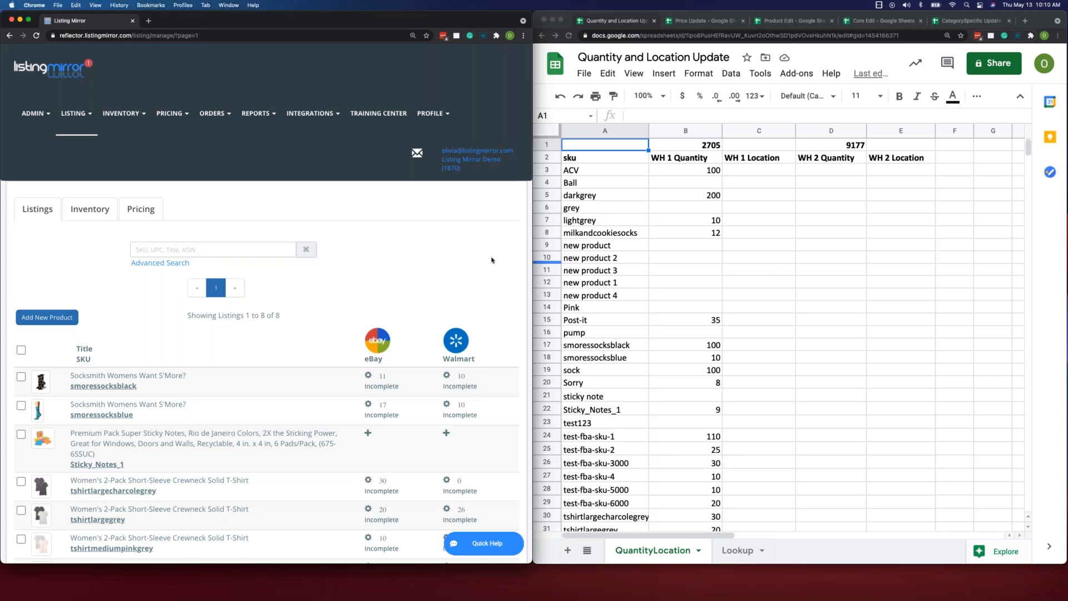
- Open the Bulk Edit Templates page for the listings and widen its browser window across most of the screen
scroll(492, 260, "down", 3)
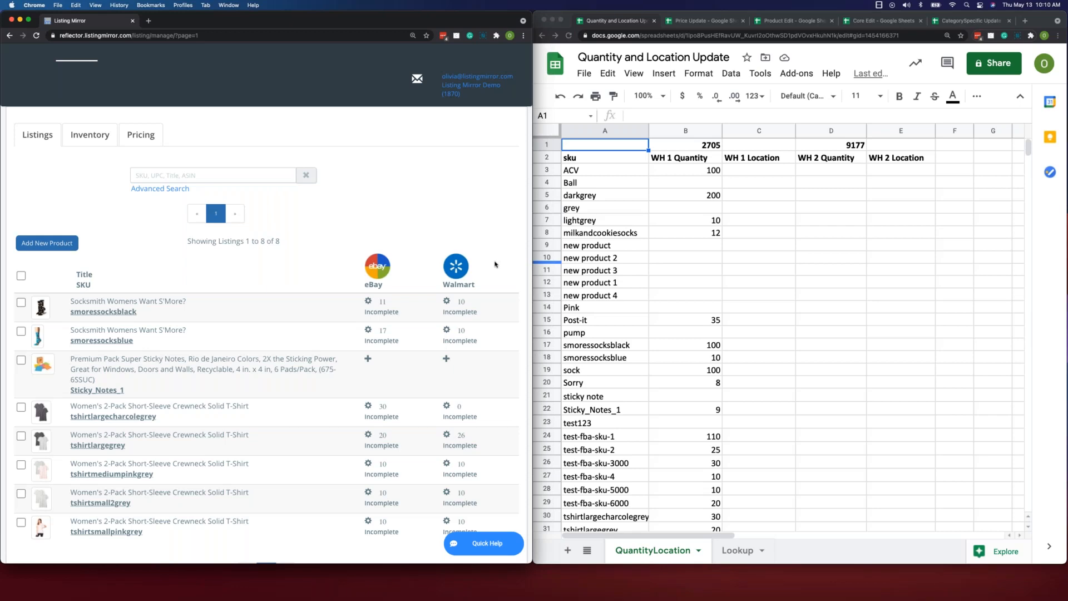
scroll(494, 273, "down", 2)
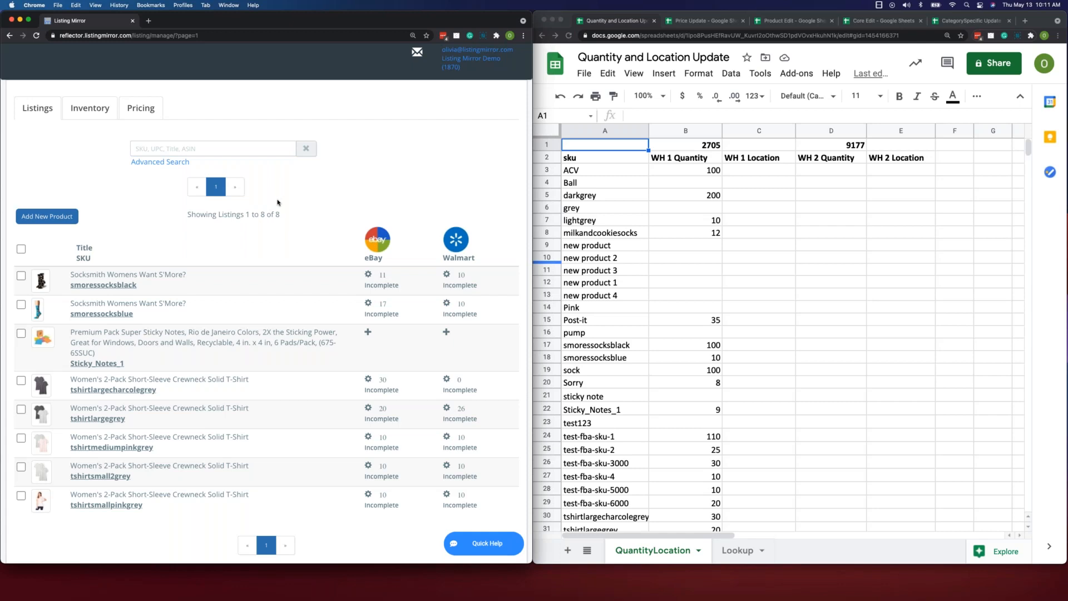
scroll(242, 175, "up", 1)
scroll(169, 138, "up", 2)
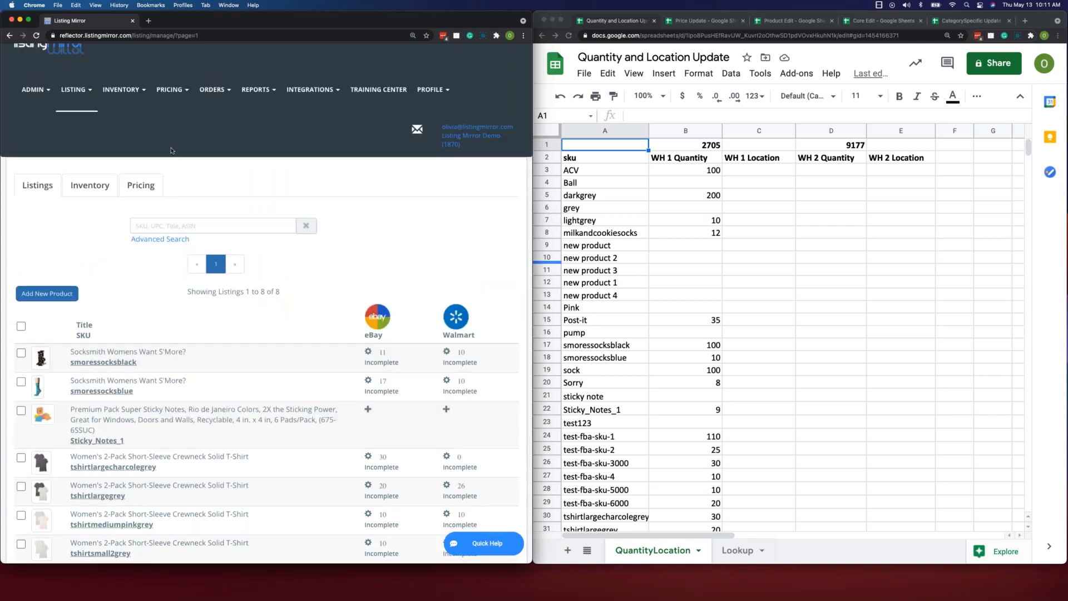
left_click(89, 93)
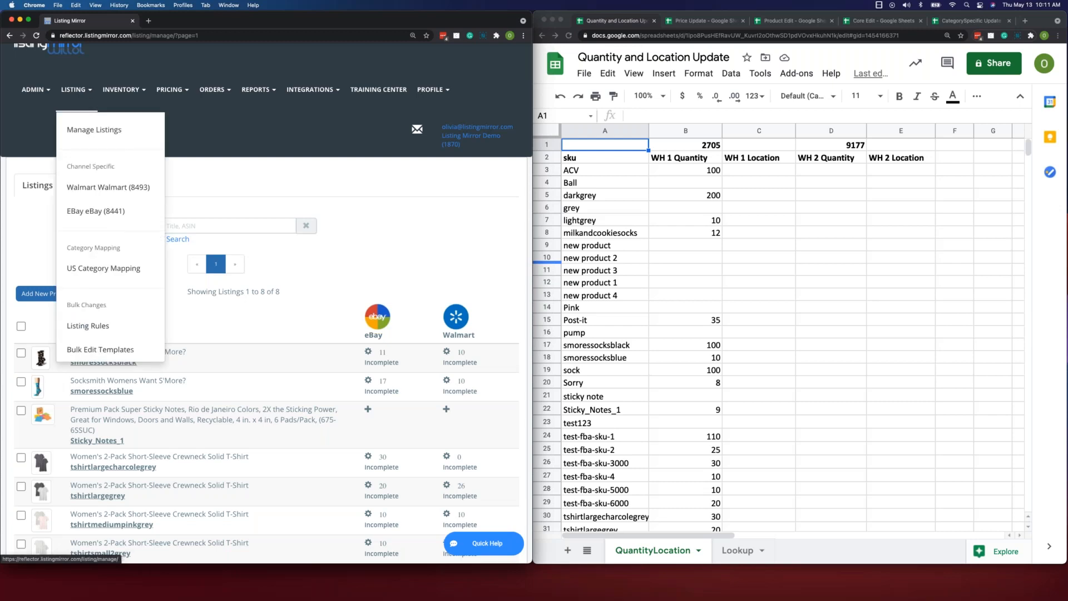
left_click(87, 325)
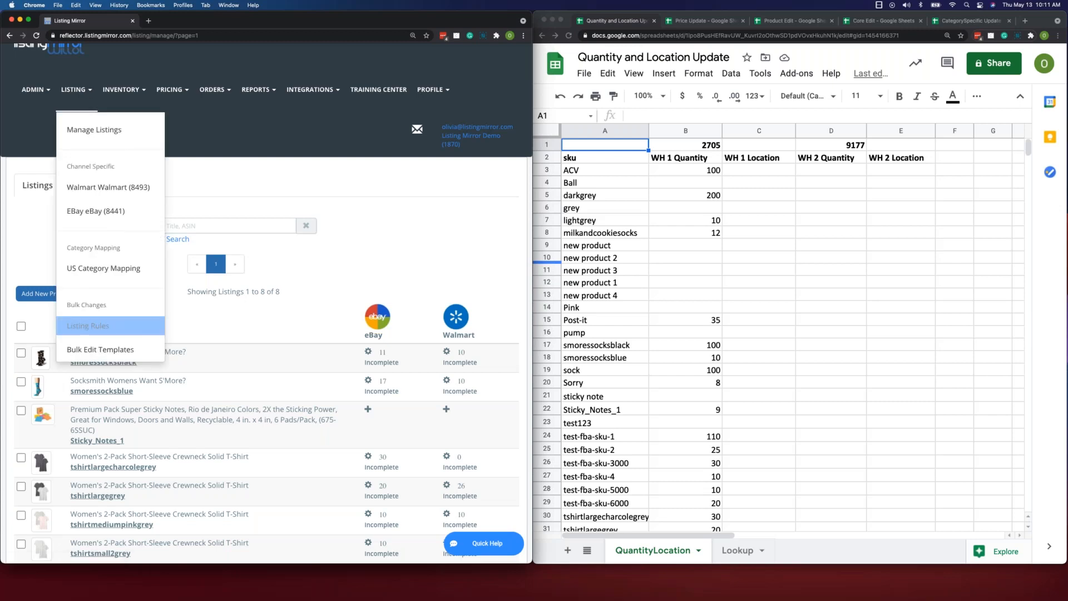
left_click(127, 357)
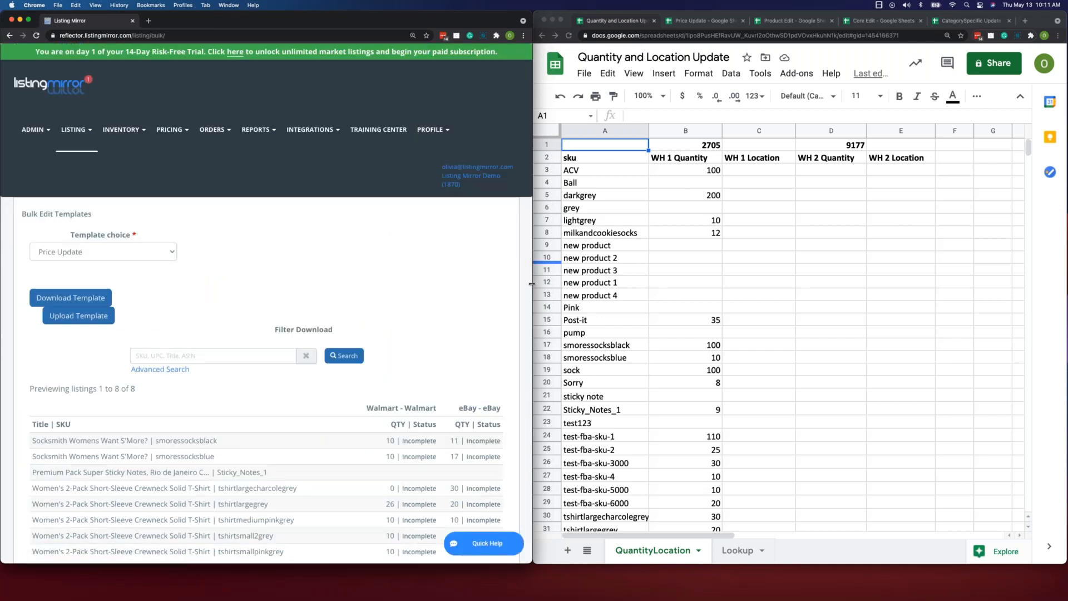
left_click_drag(532, 284, 1032, 284)
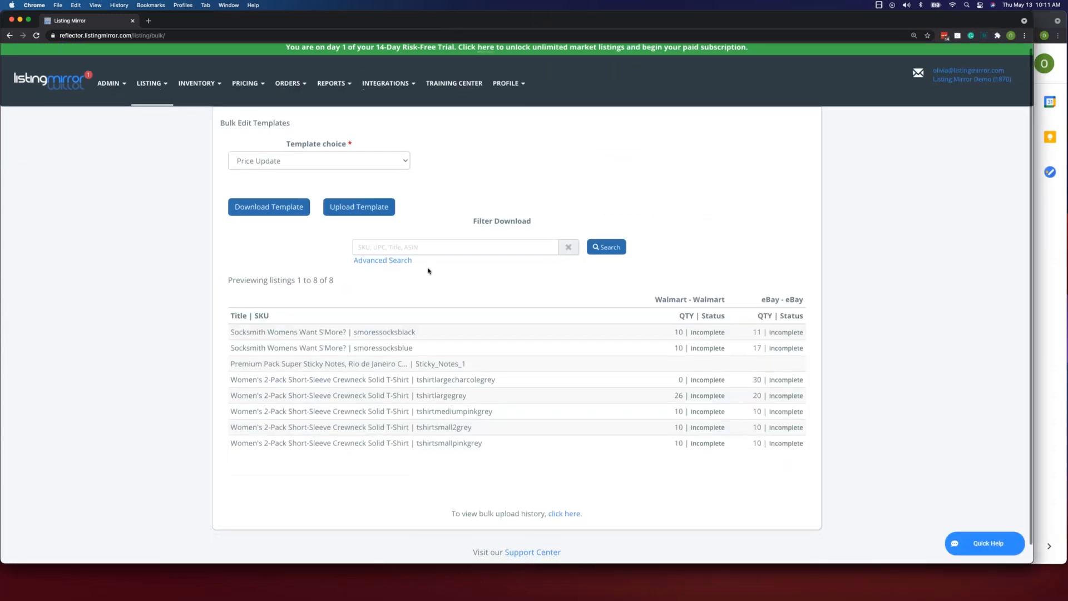
scroll(334, 194, "down", 1)
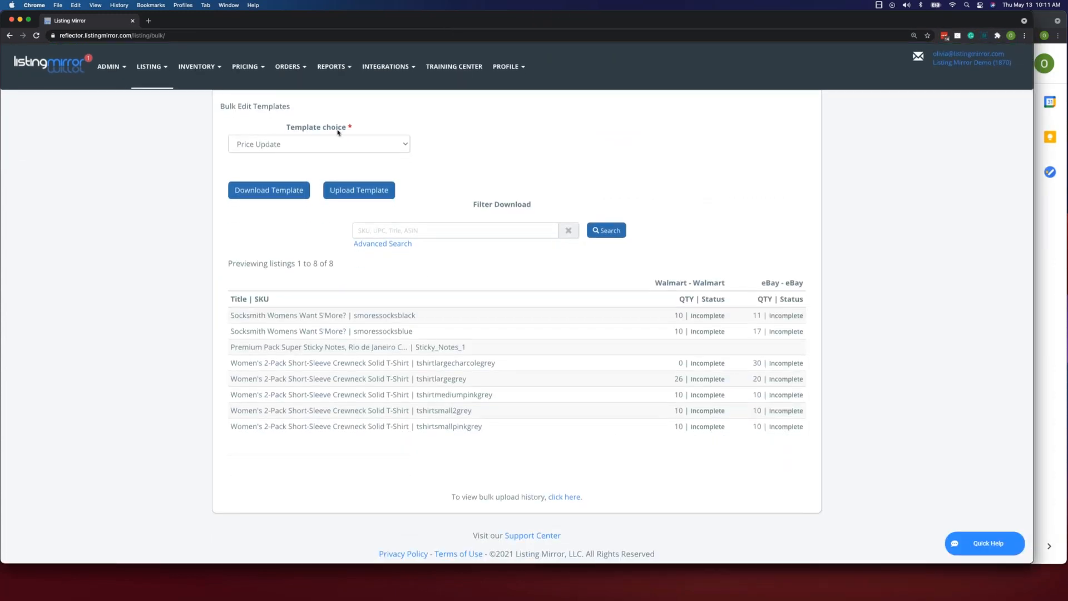
- Download the Quantity and Location Update bulk edit template and dismiss the download bar
left_click(405, 145)
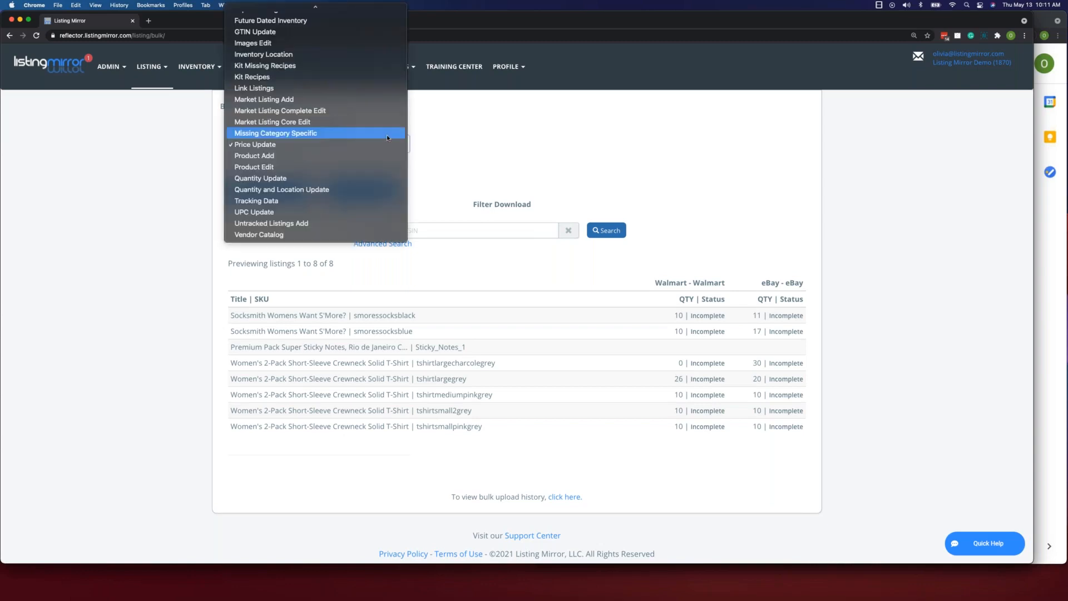
scroll(388, 137, "up", 3)
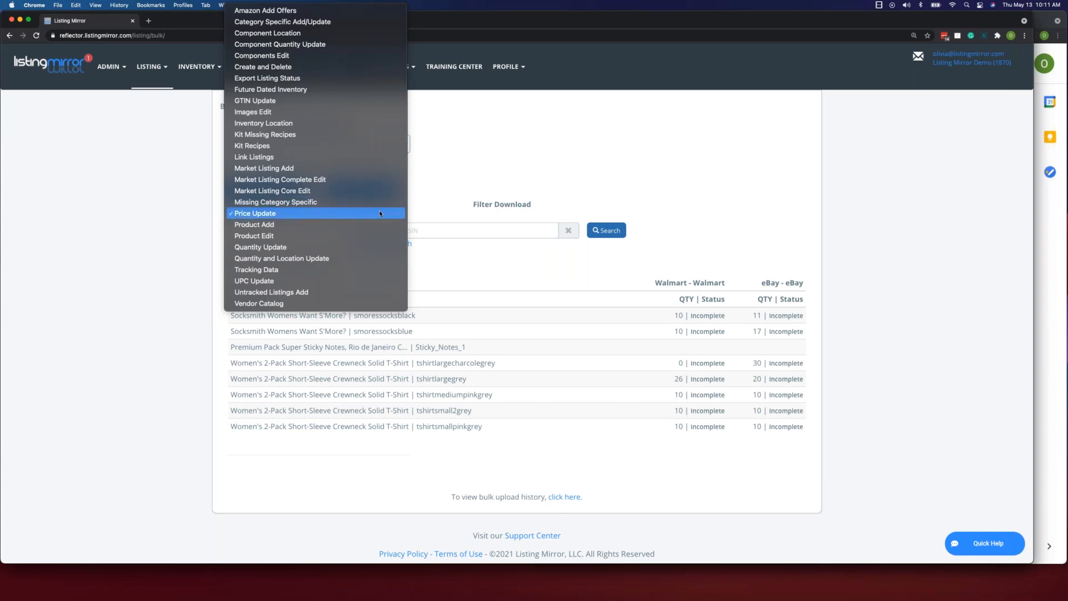
left_click(306, 214)
left_click(388, 145)
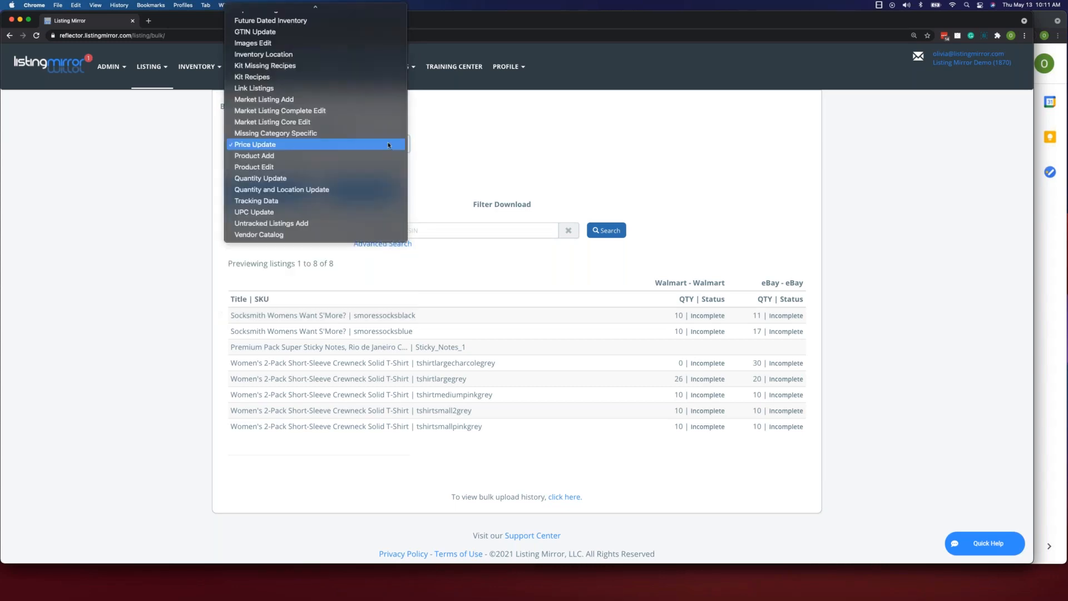
left_click(369, 189)
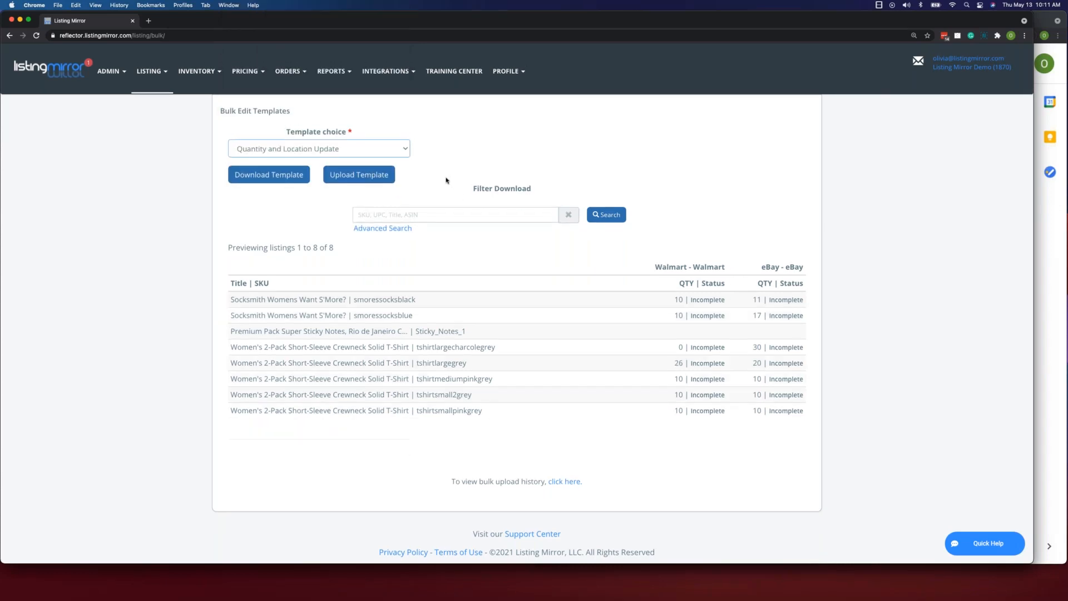
left_click(288, 178)
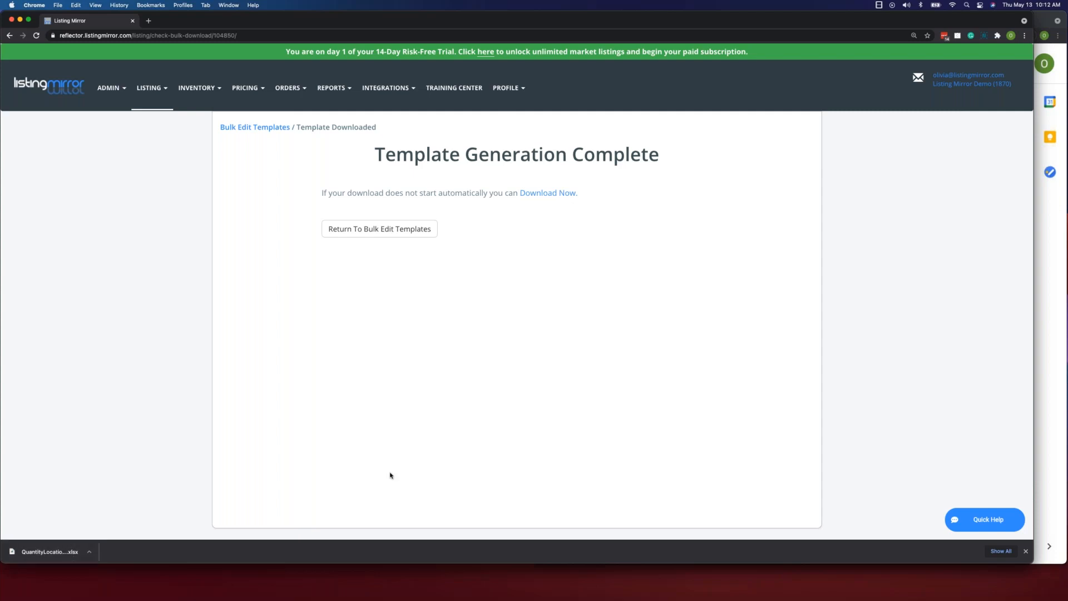
left_click(1027, 552)
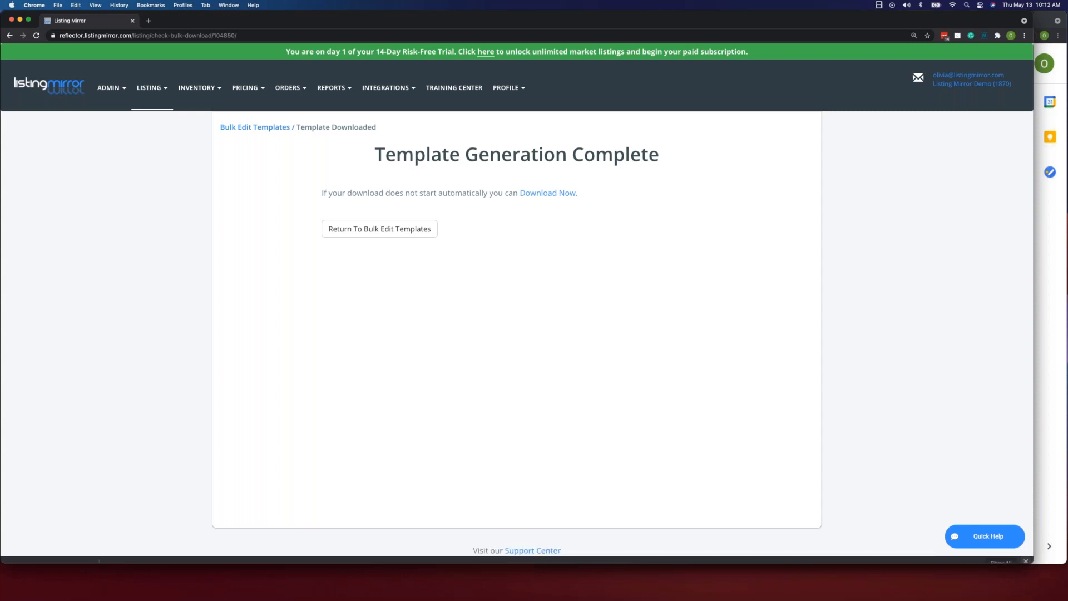
- Switch to the Quantity and Location Update spreadsheet in Google Sheets and widen its window, narrowing the Listing Mirror window
left_click_drag(1034, 460, 533, 453)
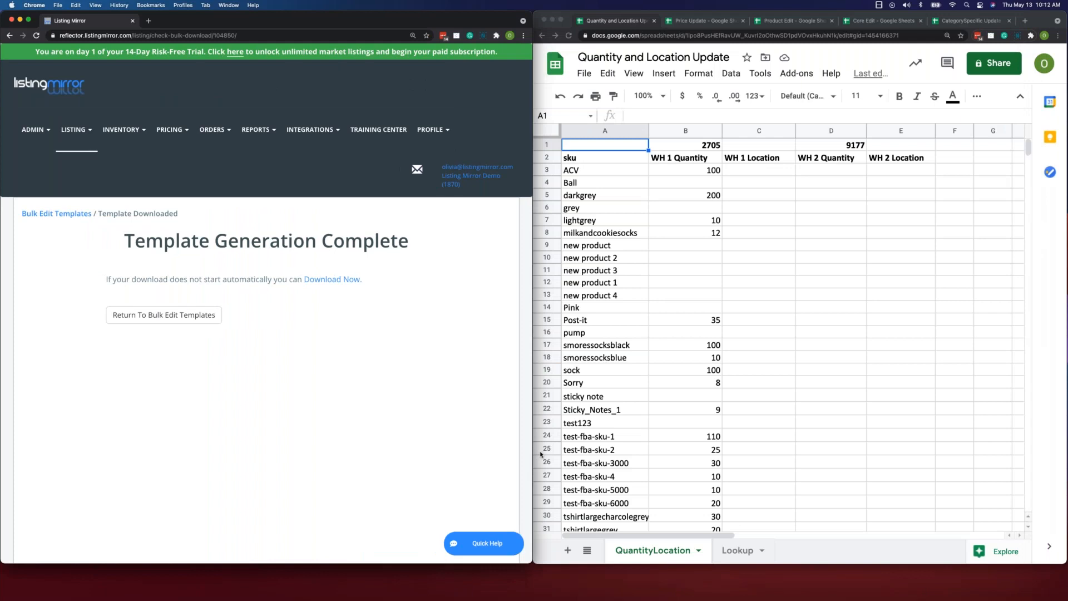
left_click(827, 431)
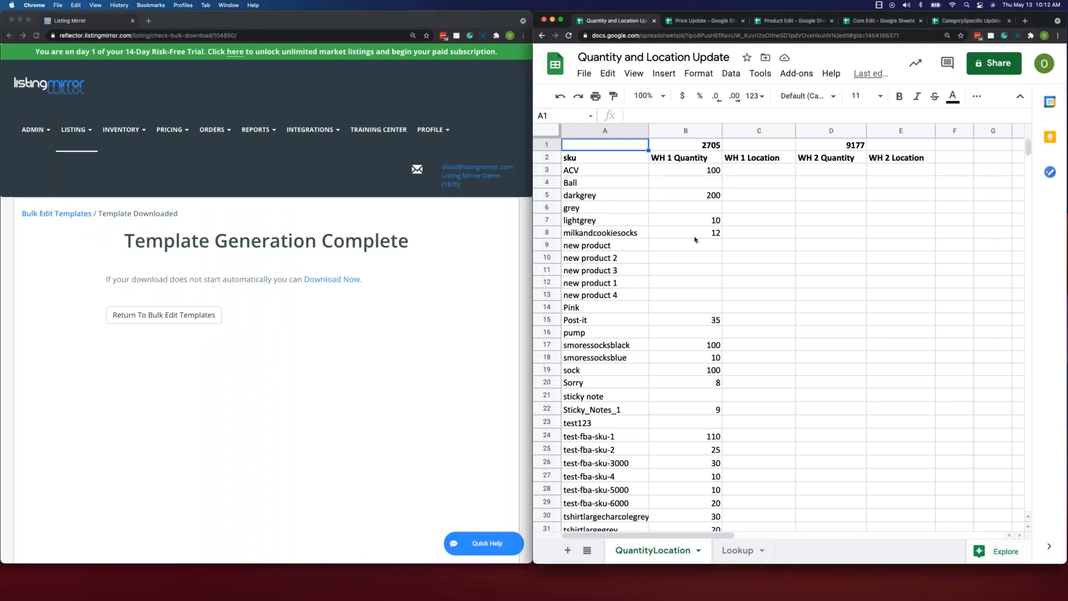
left_click_drag(529, 186, 142, 170)
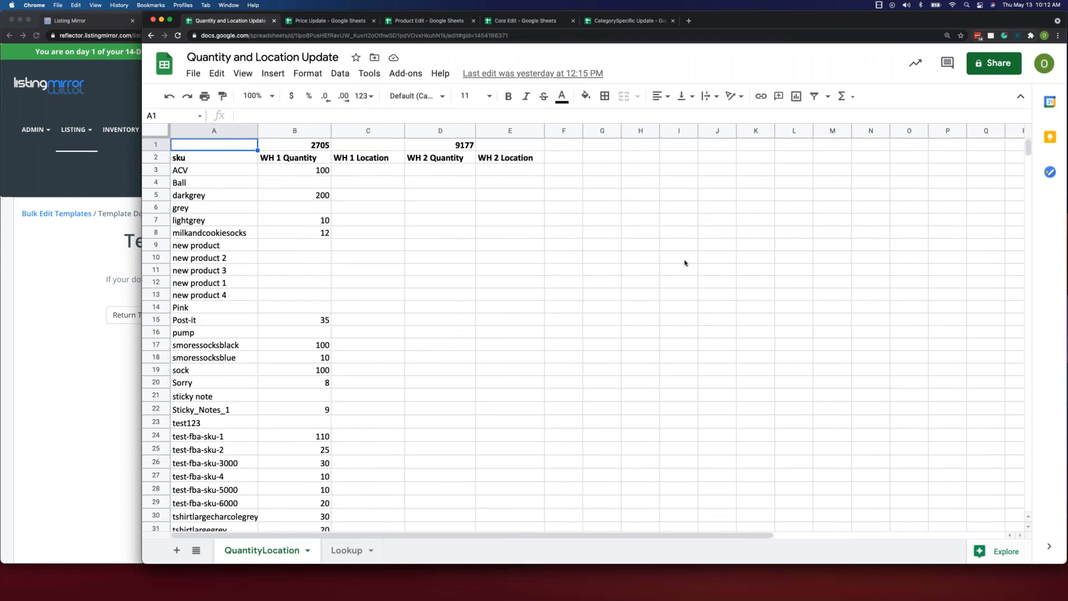
- Look through the Price Update and Core Edit spreadsheets and the Lookup sheet of Quantity and Location Update, returning to QuantityLocation
left_click(331, 21)
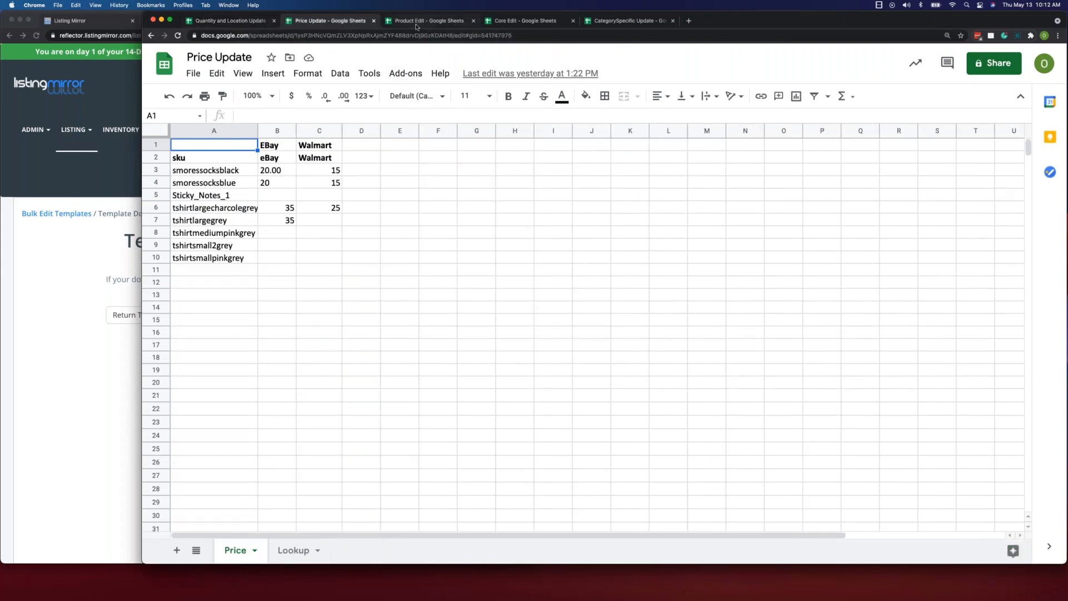
left_click(505, 21)
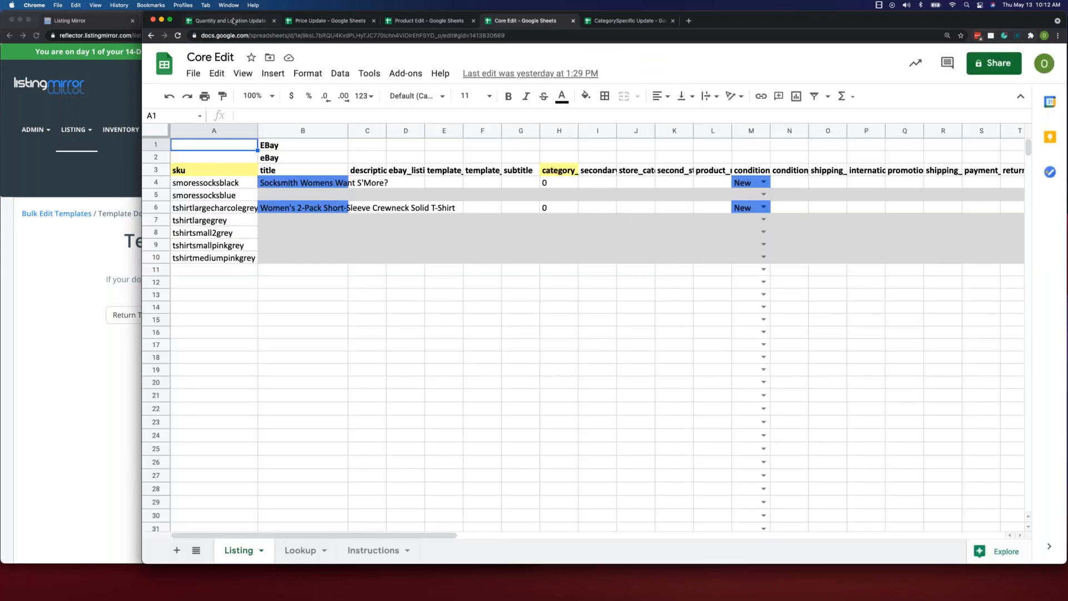
left_click(233, 21)
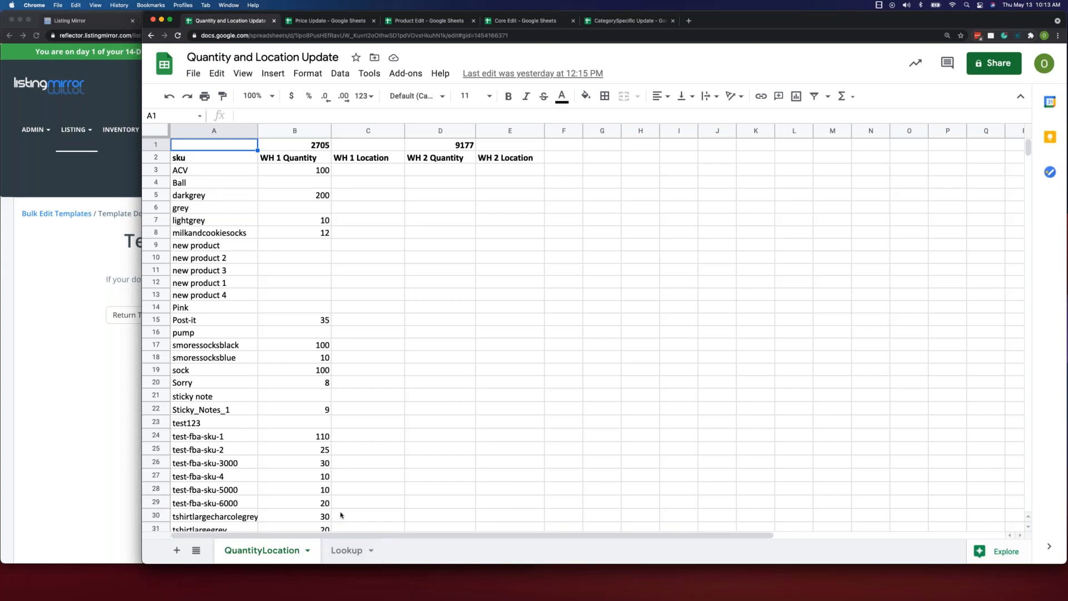
left_click(347, 550)
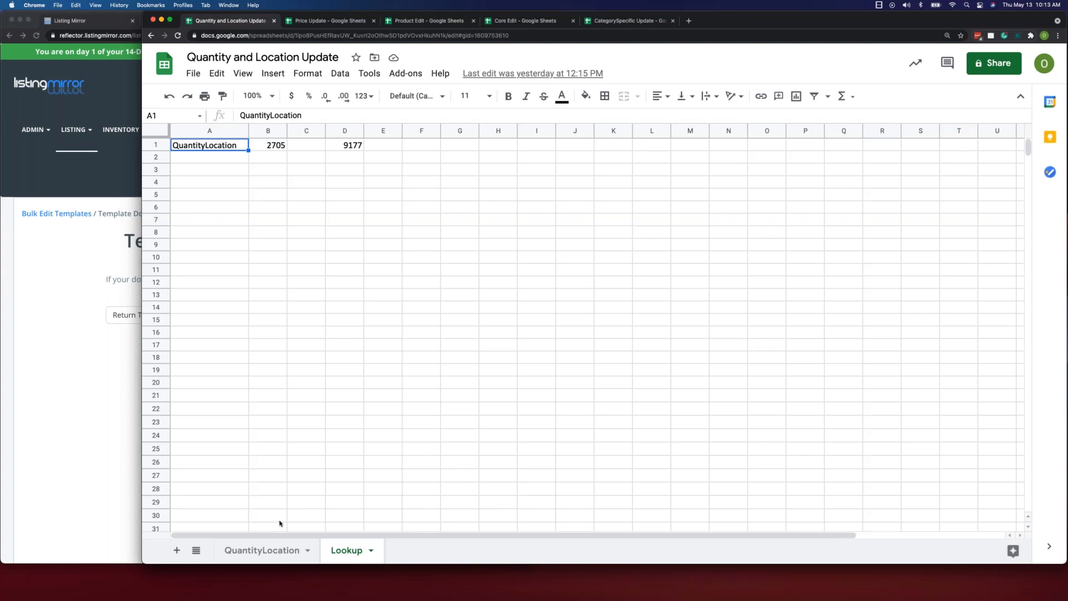
left_click(277, 546)
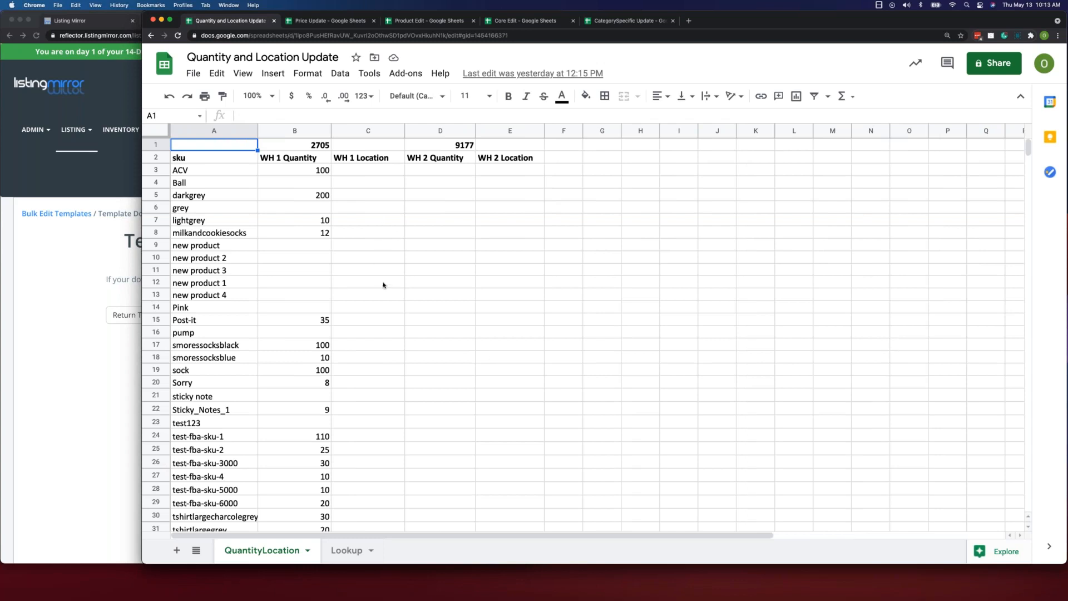
- Clear the contents of rows 9 to 13 in the QuantityLocation sheet, holding the five "new product" SKUs
left_click(162, 247)
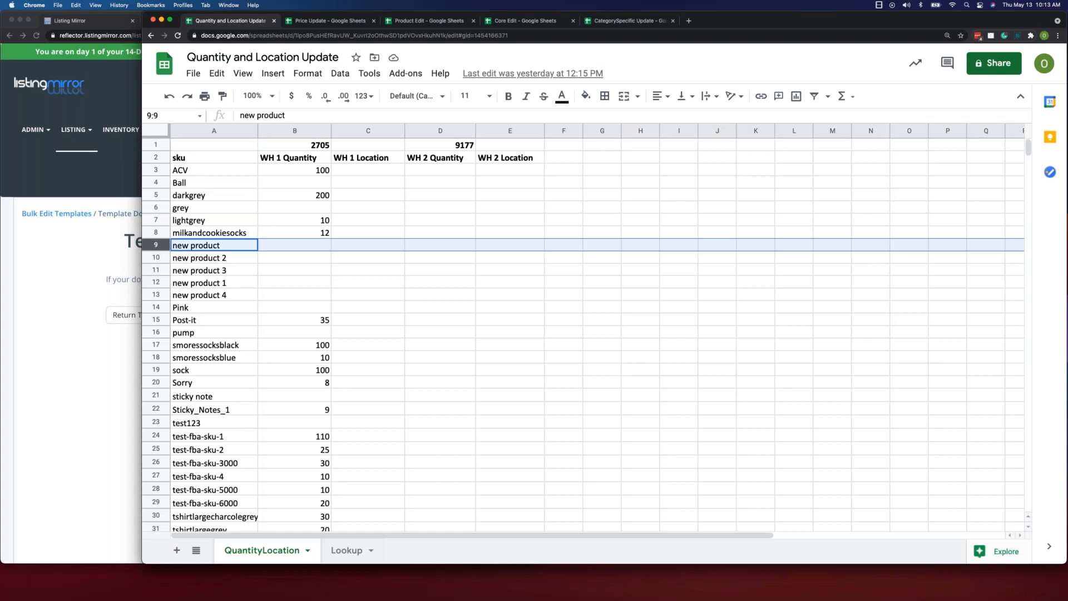
left_click(162, 295, "shift")
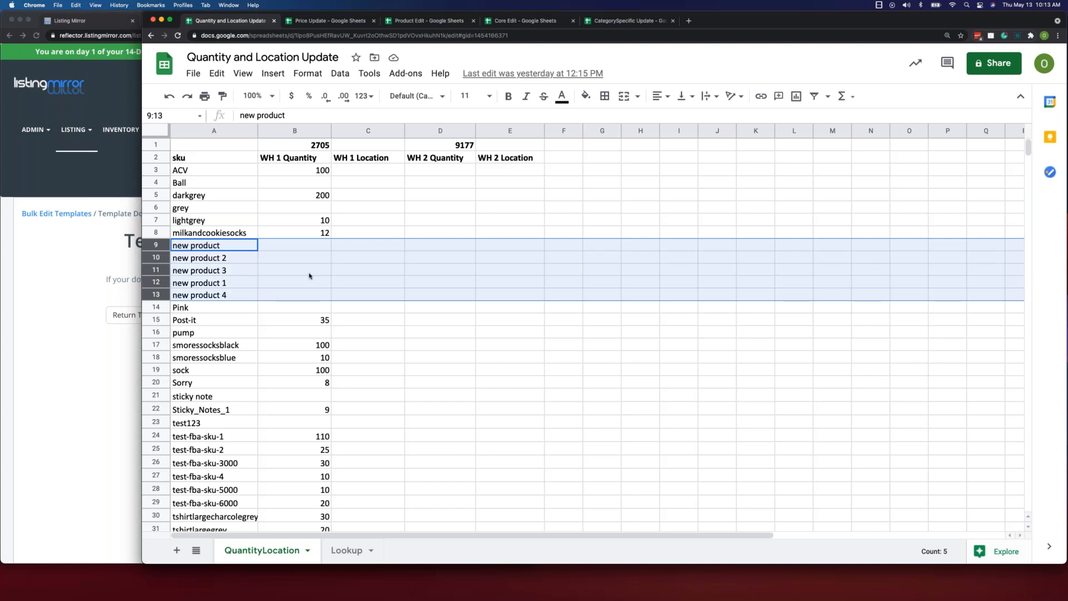
key("Delete")
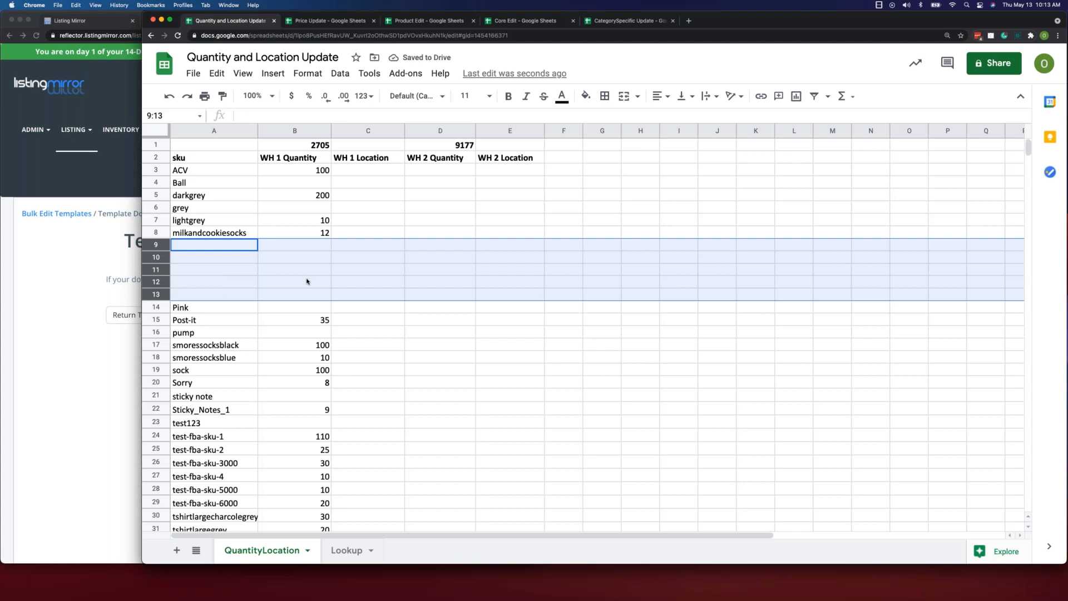
left_click(344, 295)
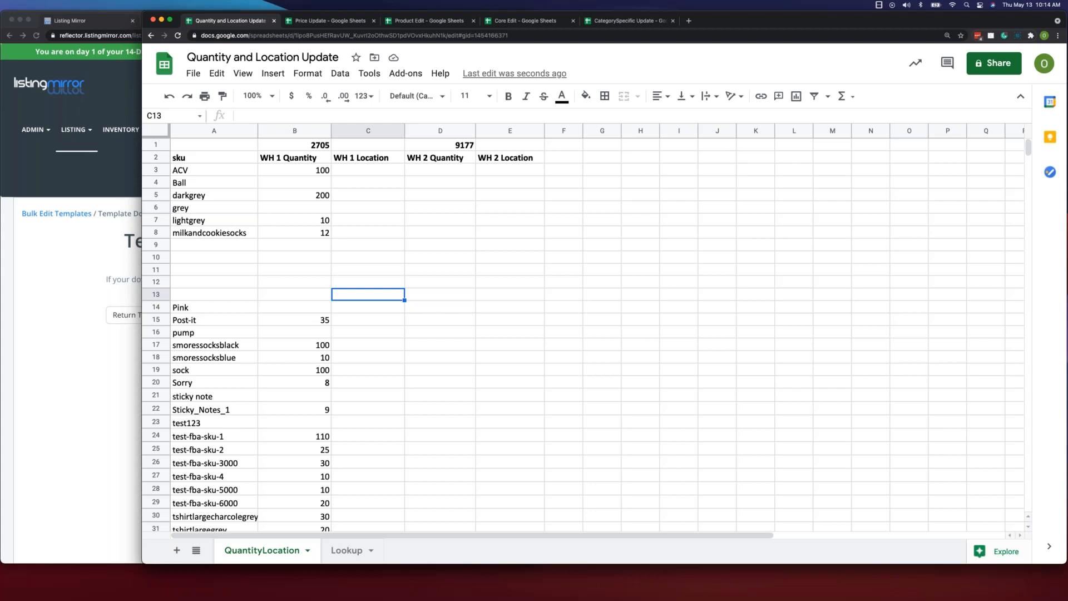
- Examine the remaining SKU rows, the sku column, the WH 1 Quantity header and the two header rows of the QuantityLocation sheet
scroll(154, 273, "down", 1)
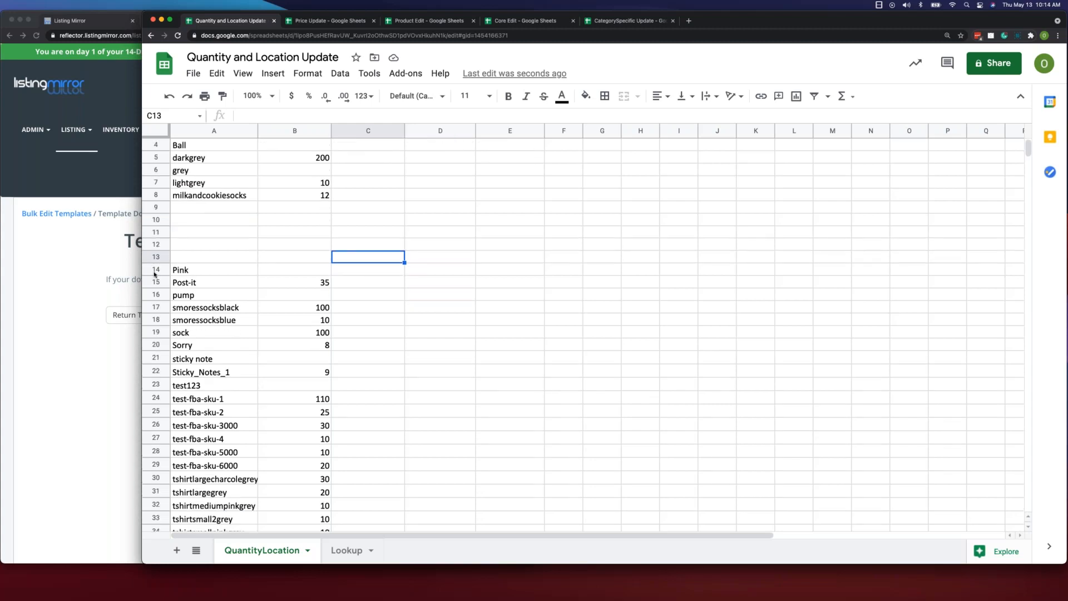
left_click(156, 271)
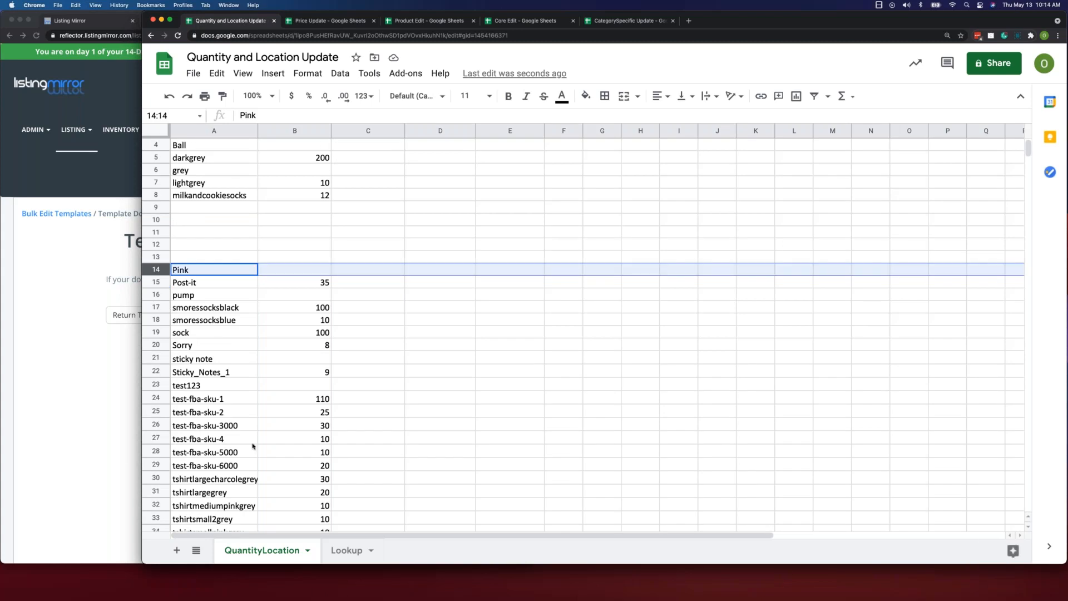
scroll(255, 333, "down", 2)
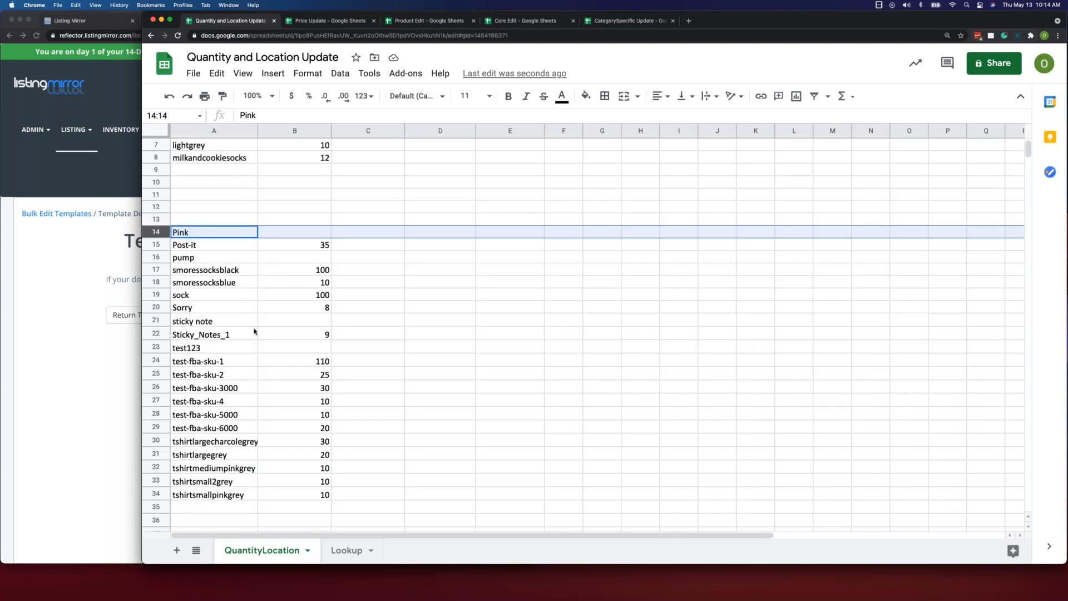
scroll(255, 333, "down", 2)
scroll(231, 291, "up", 4)
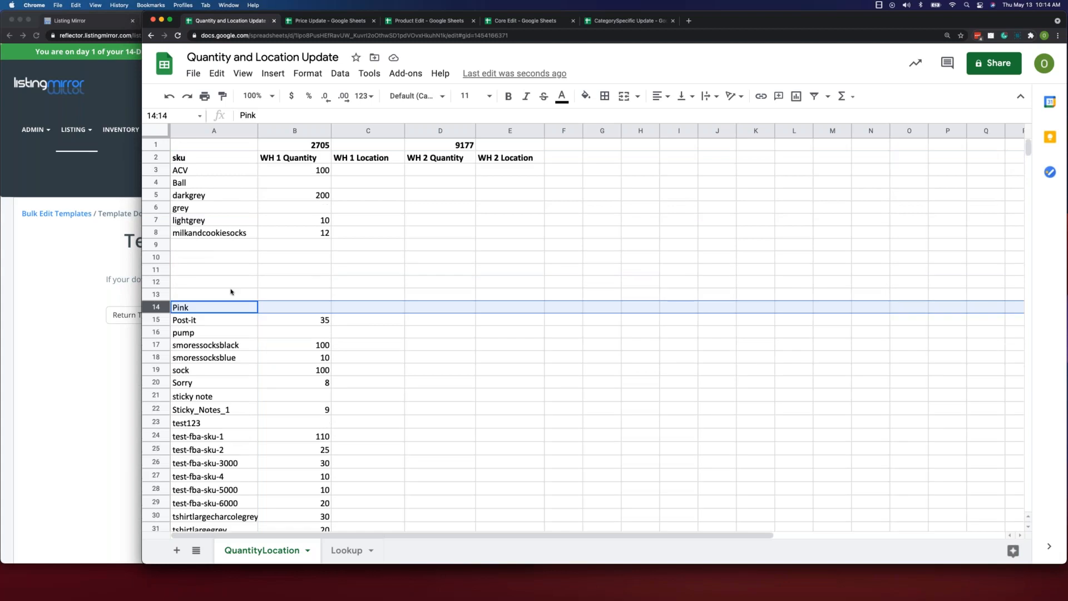
left_click(231, 286)
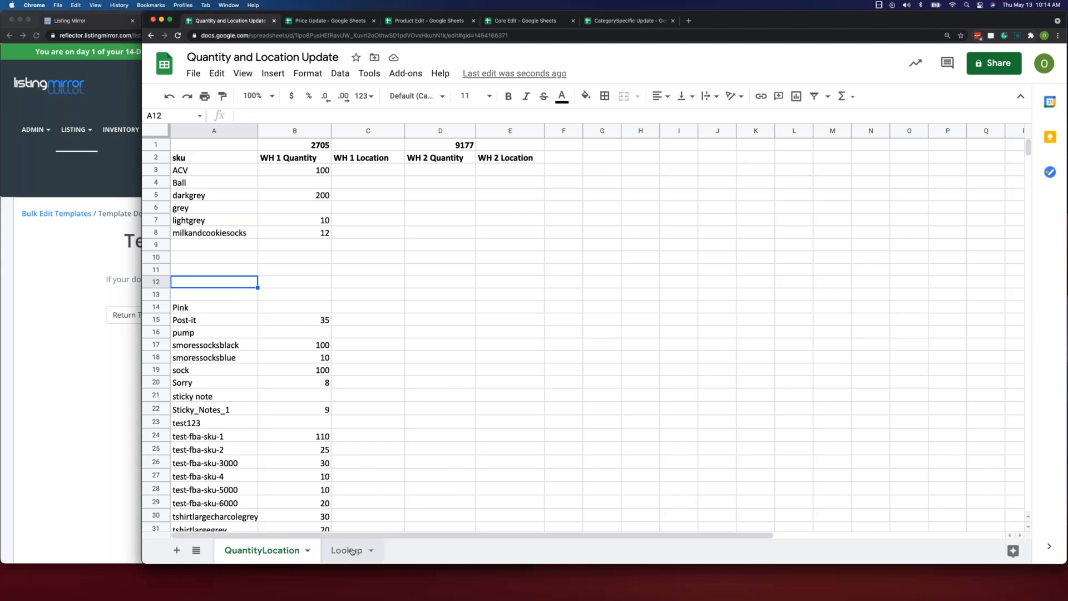
left_click(225, 131)
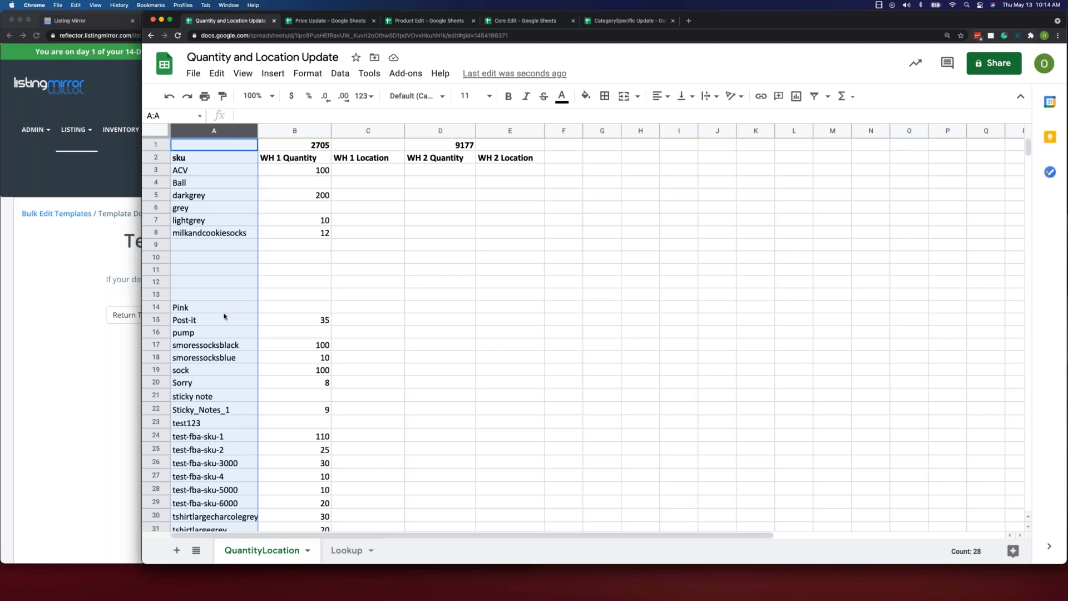
left_click(299, 160)
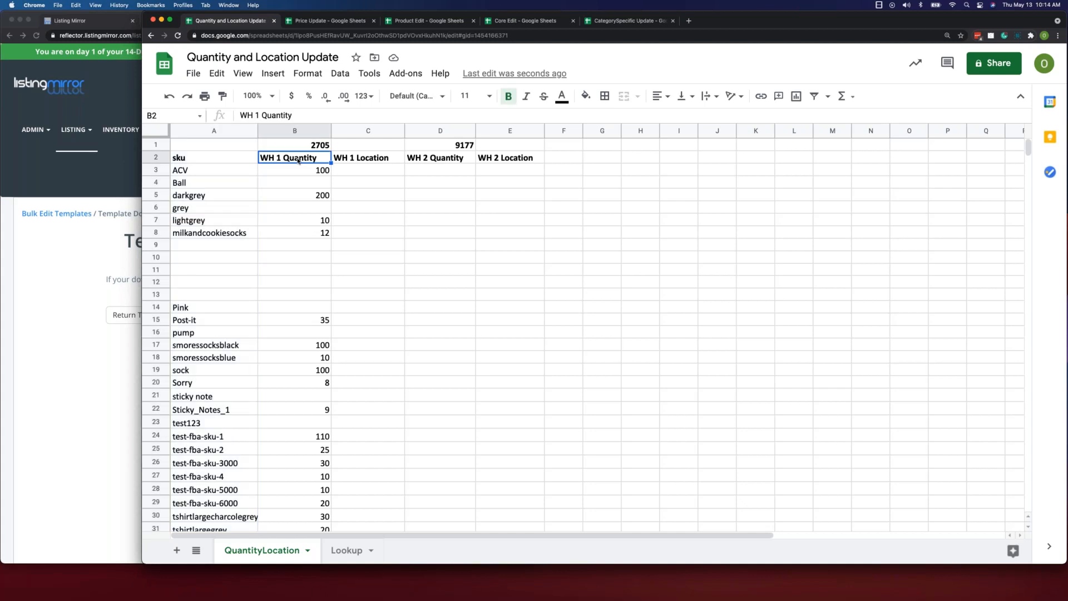
left_click(160, 158)
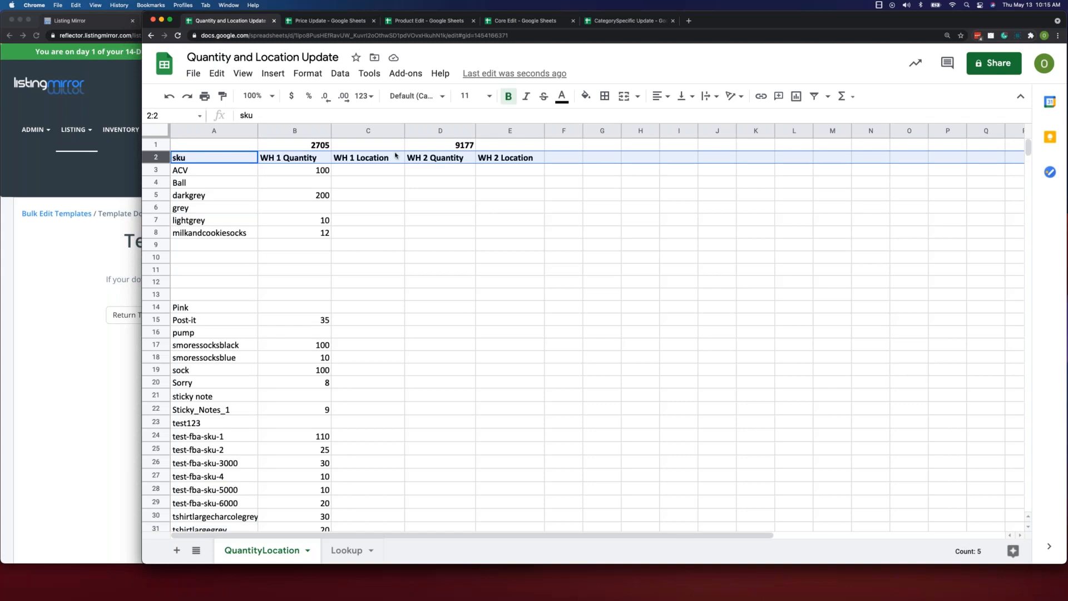
left_click(156, 146)
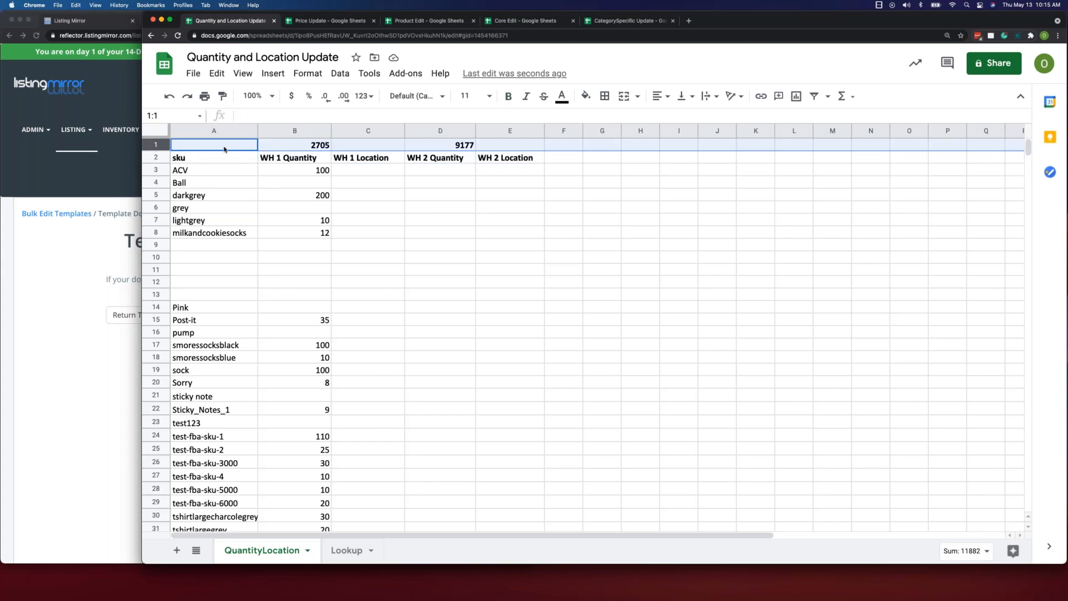
- Look at the QuantityLocation sheet's second header row and the spreadsheet's download formats, including Microsoft Excel (.xlsx)
left_click(157, 158)
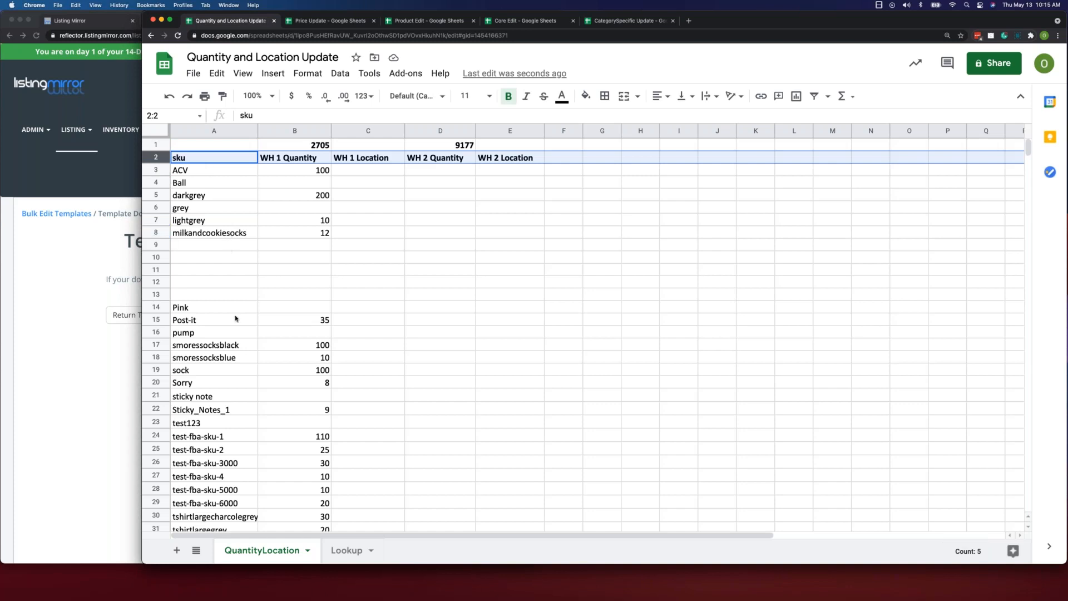
left_click(400, 270)
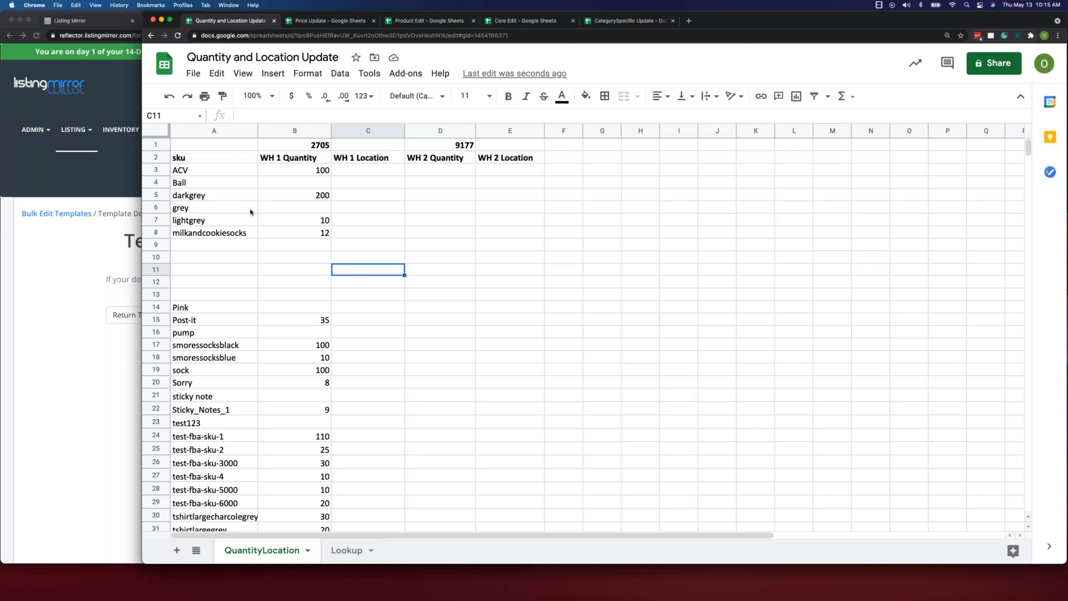
left_click(193, 74)
mouse_move(250, 237)
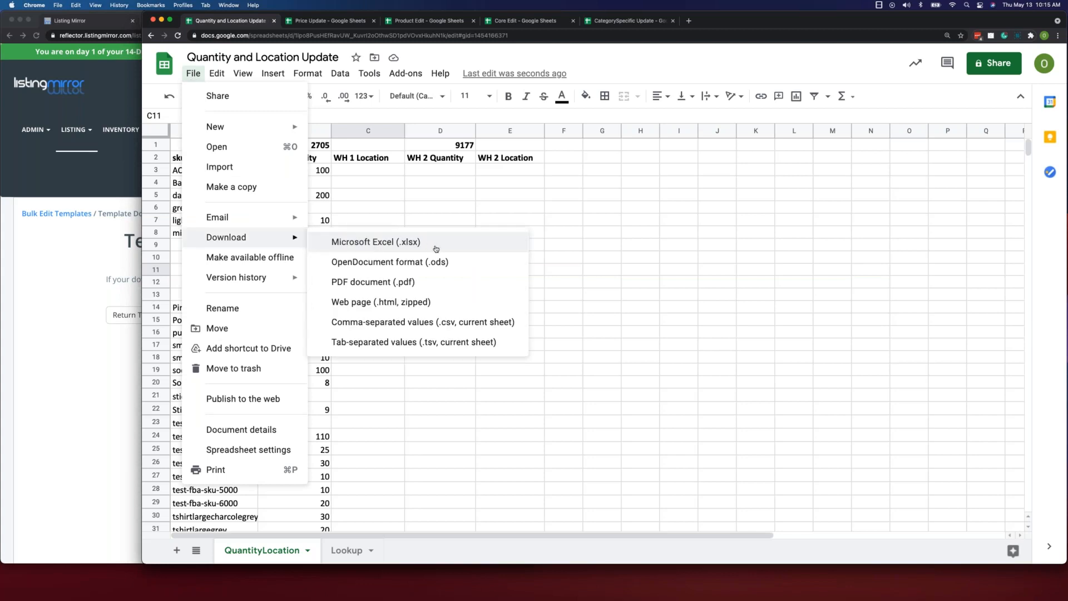
left_click(583, 261)
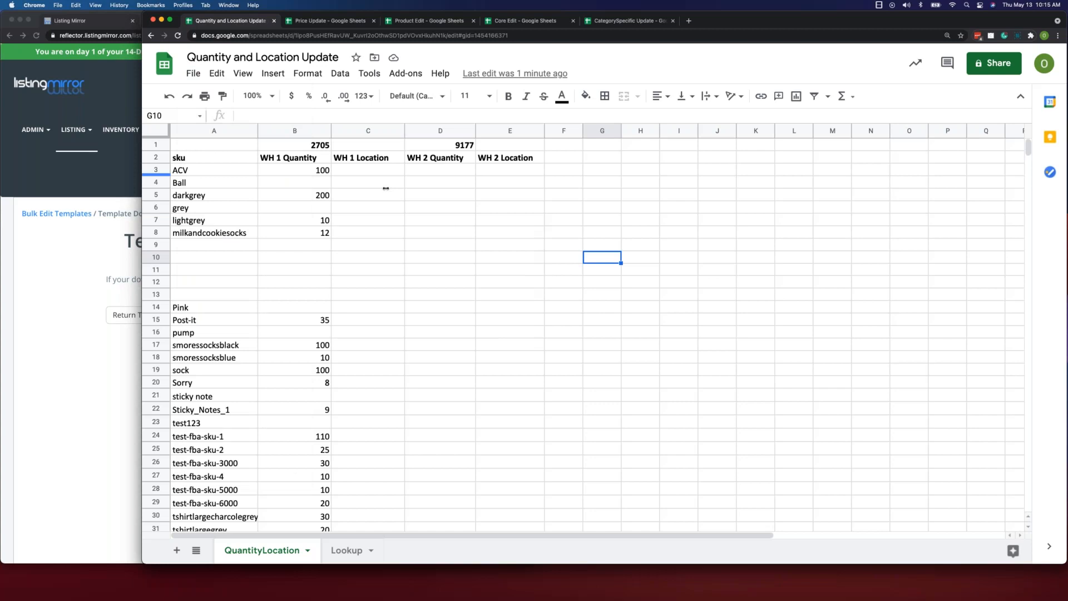
- Narrow the spreadsheet window to sit beside Listing Mirror and open Listing Mirror's Bulk Edit Templates page
left_click_drag(386, 188, 533, 191)
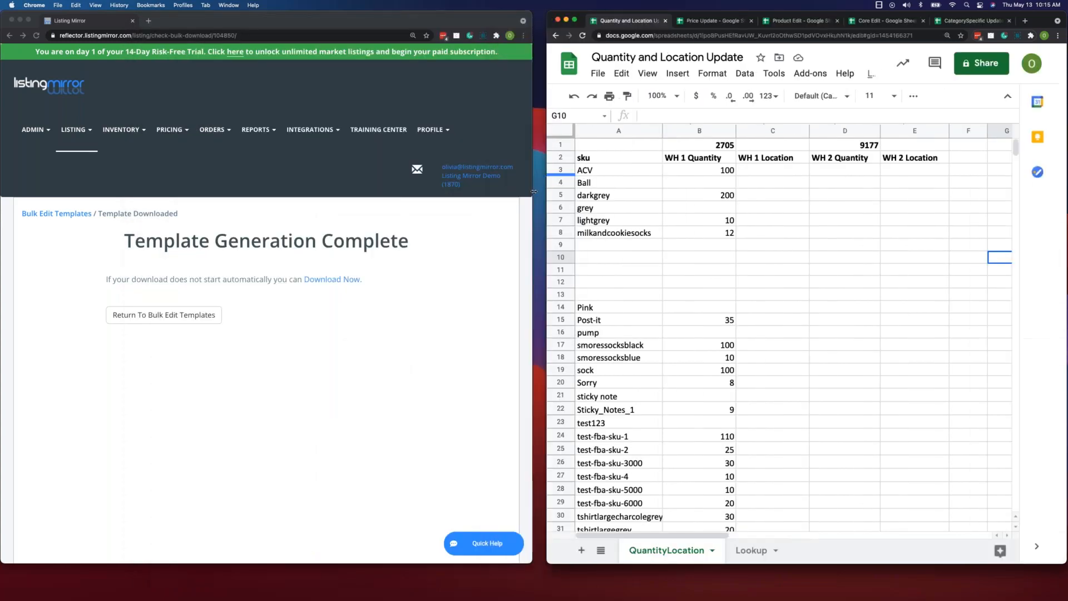
left_click(74, 195)
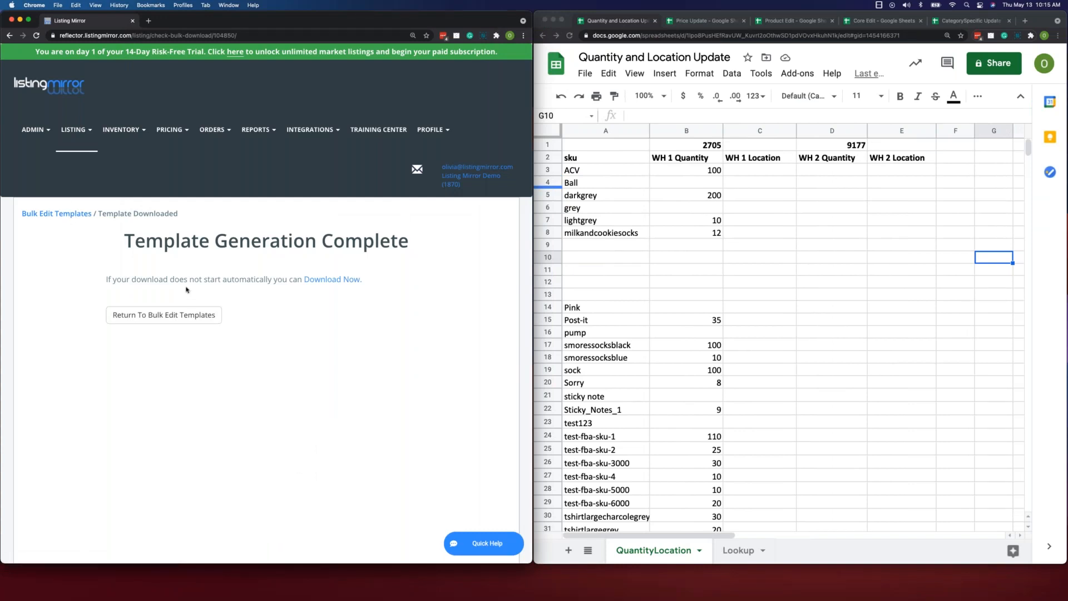
left_click(133, 318)
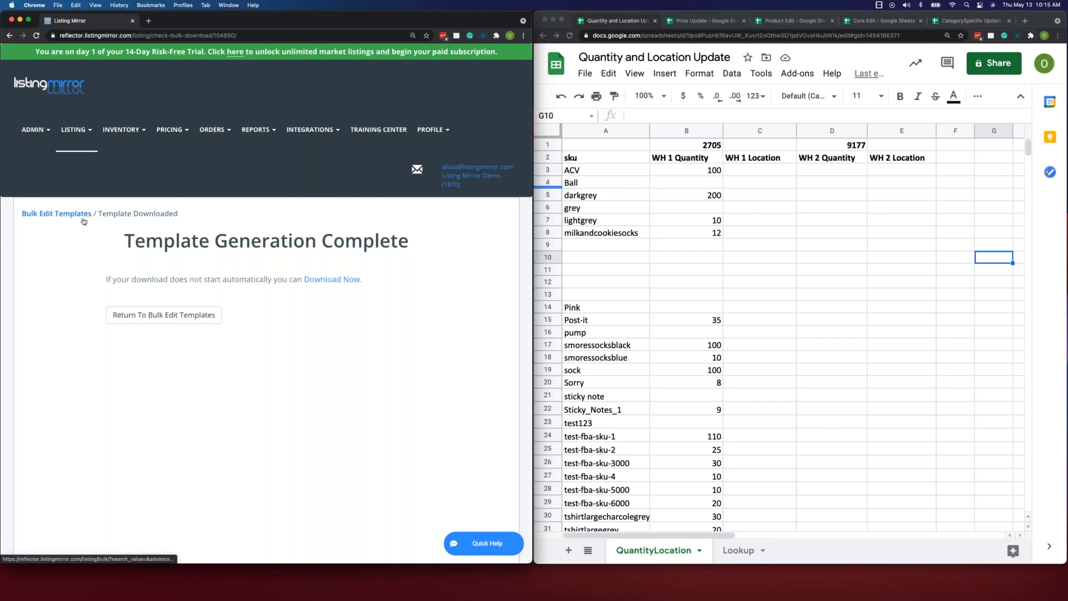
mouse_move(77, 129)
left_click(100, 385)
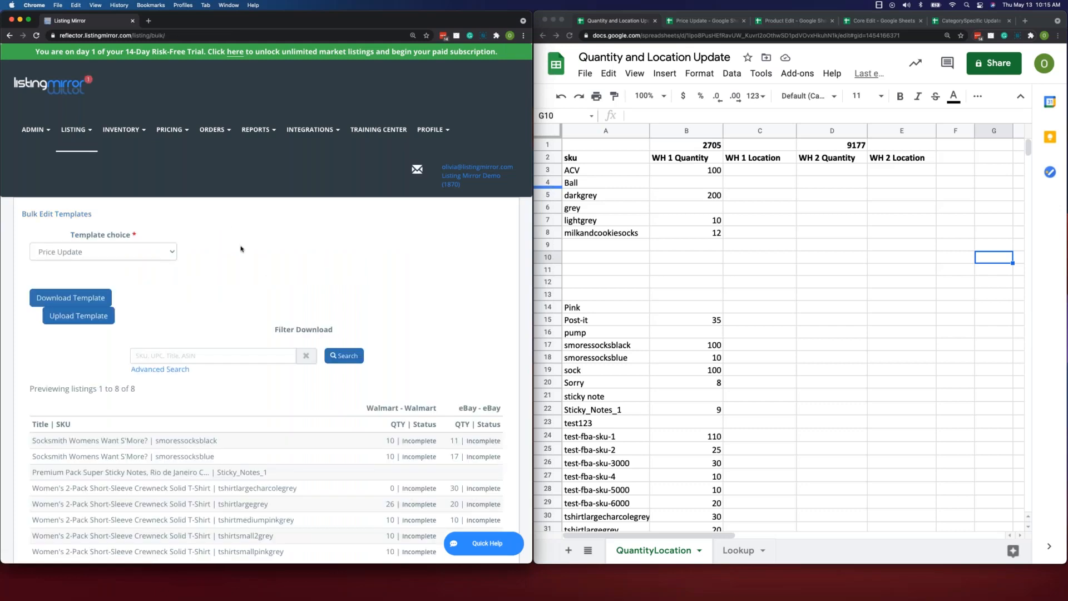
- Open the file chooser for uploading a template and cancel it without choosing a file
scroll(240, 249, "down", 3)
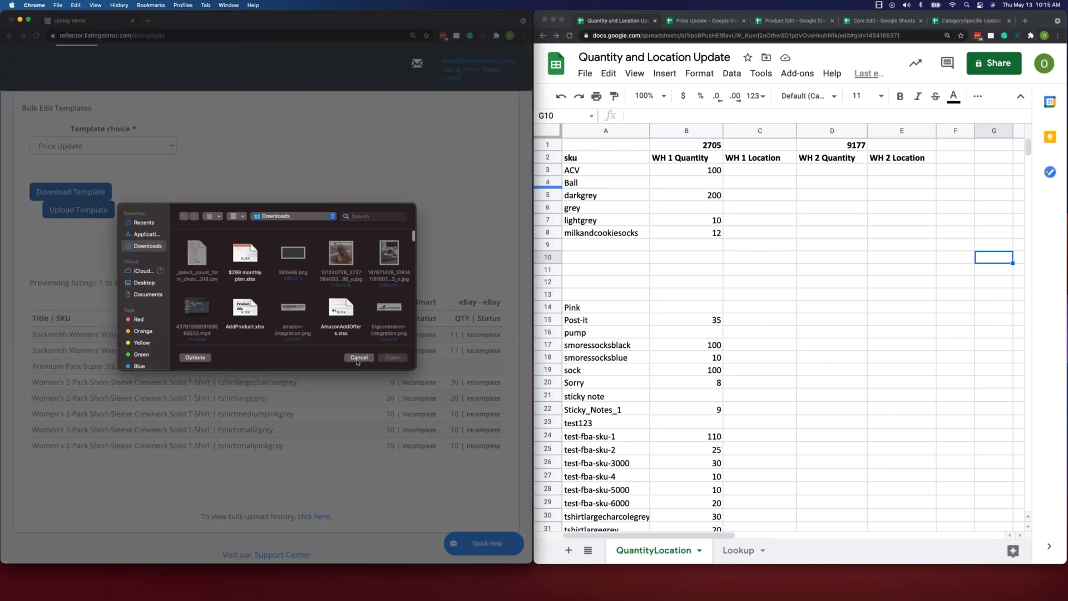
left_click(358, 362)
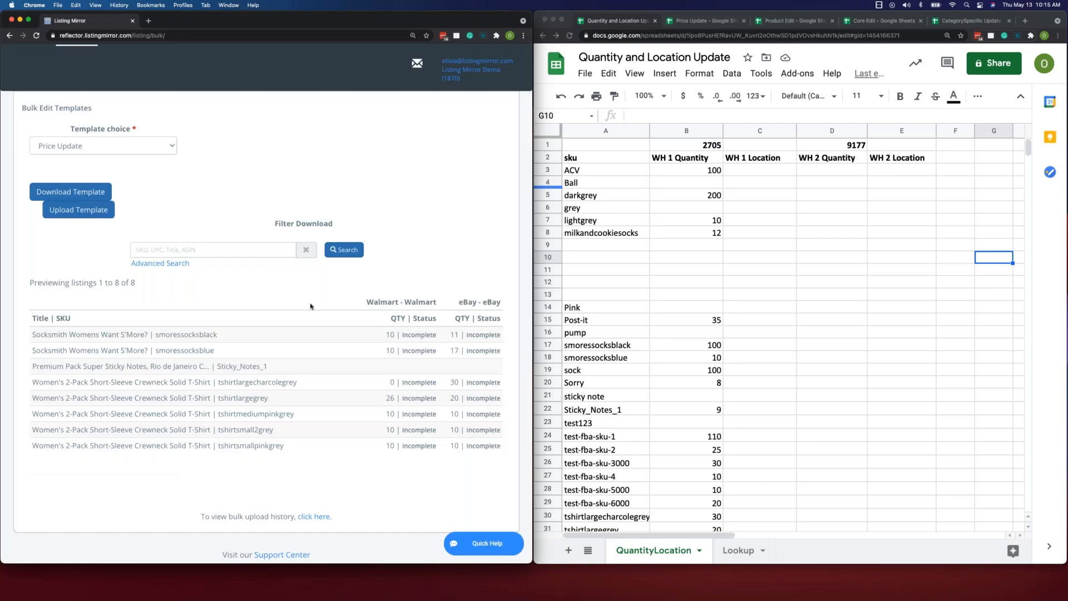
- Open the Listing Mirror notifications and expand the details of the June 12, 2019 bulk upload
scroll(310, 305, "up", 1)
scroll(311, 305, "up", 1)
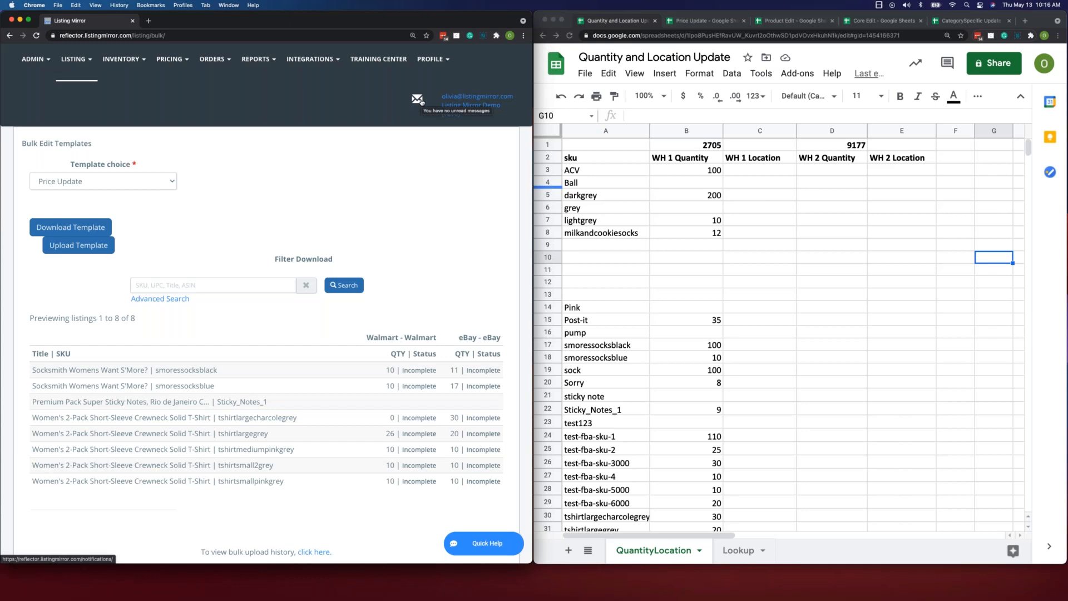
left_click(417, 100)
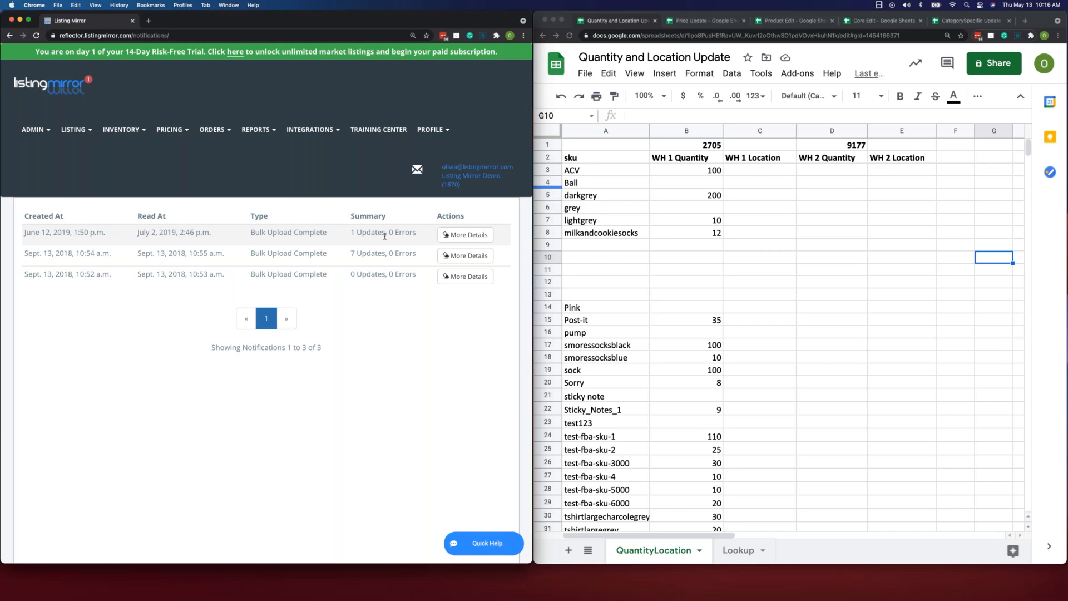
left_click(465, 234)
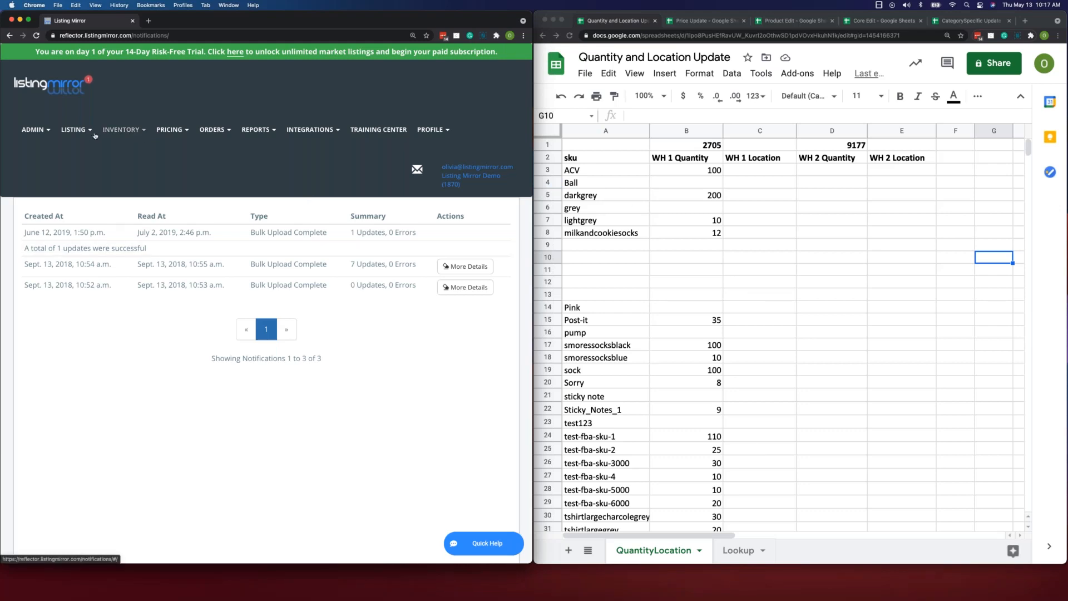
- Return to the Bulk Edit Templates page, and from there open the page for managing inventory
left_click(75, 129)
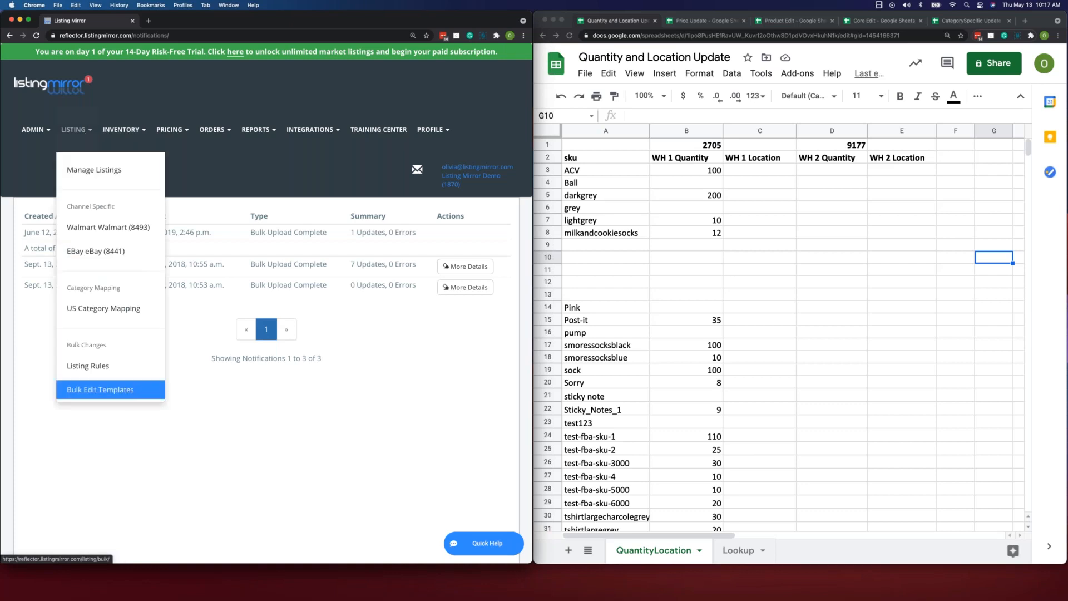
left_click(100, 390)
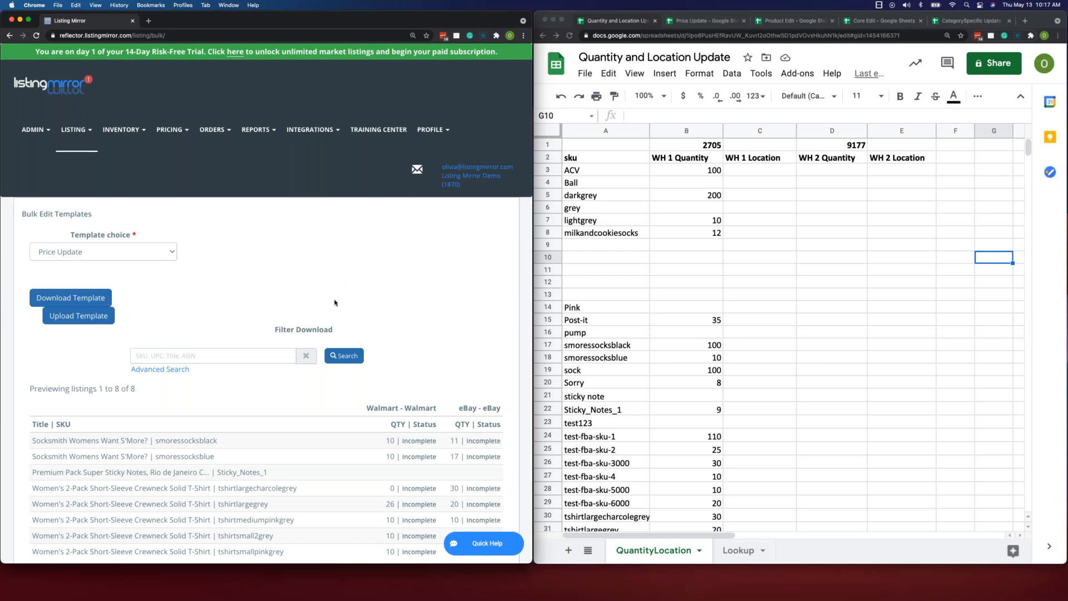
left_click(139, 132)
left_click(164, 171)
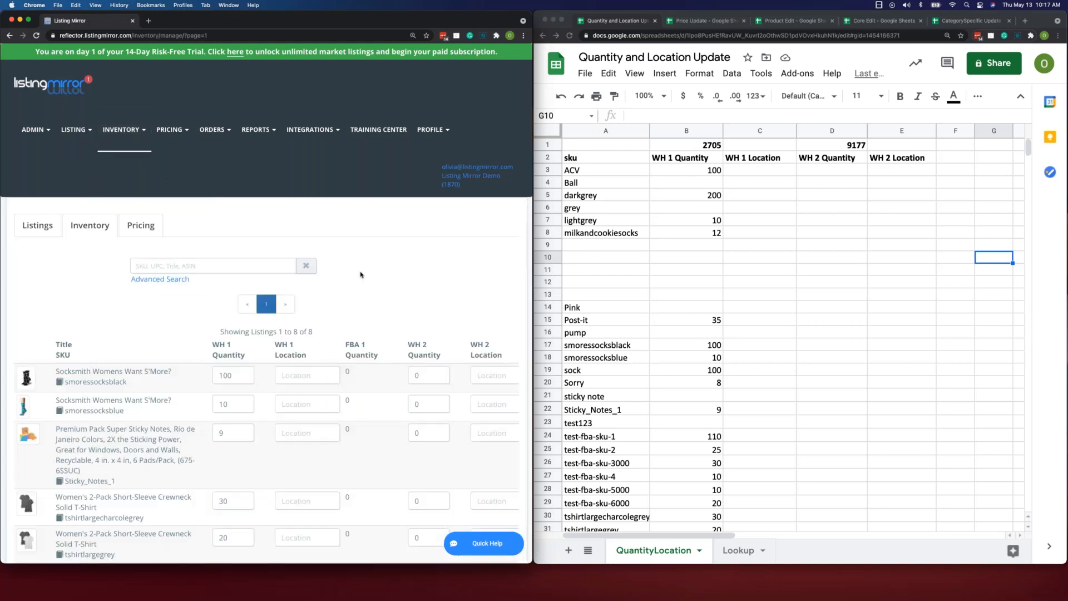
- Compare the Inventory page's WH 1 and WH 2 quantity and location columns with the QuantityLocation sheet, including the WH 1 Quantity cell for Ball
scroll(360, 274, "down", 1)
scroll(360, 275, "down", 5)
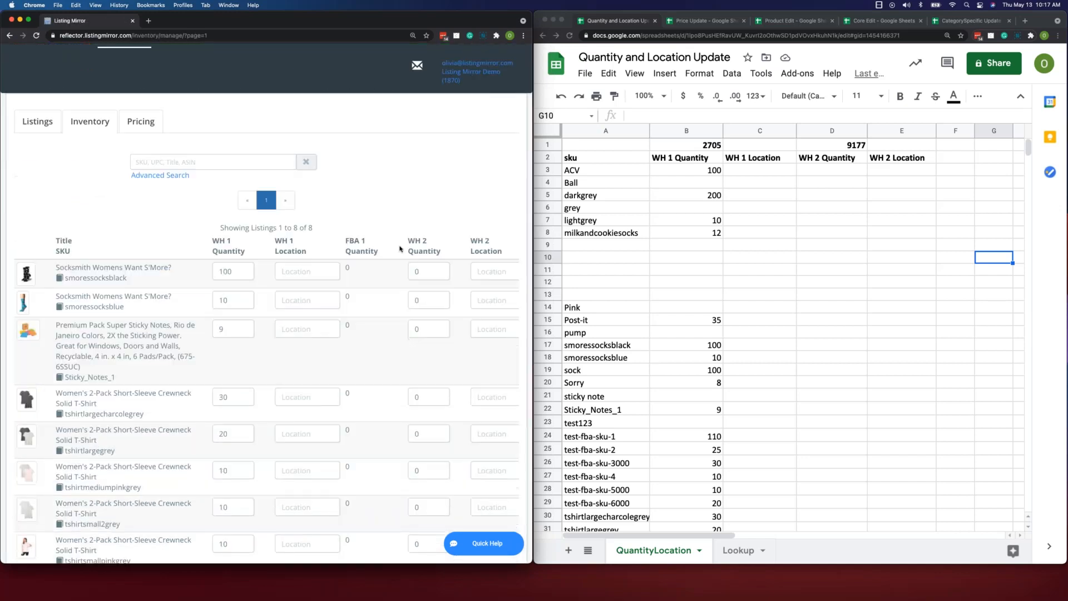
scroll(386, 244, "left", 1)
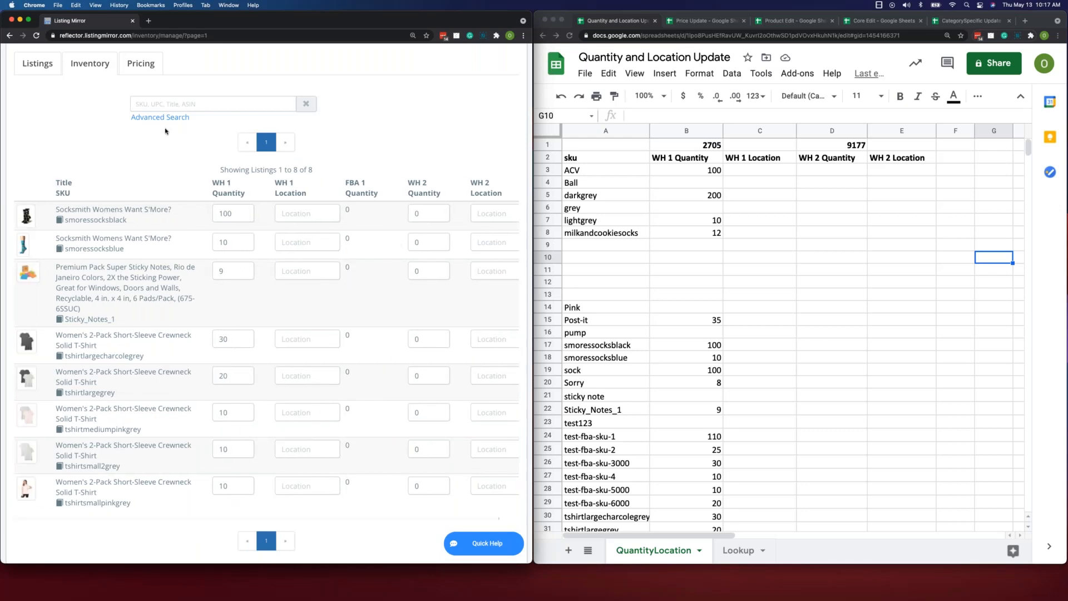
scroll(165, 131, "up", 3)
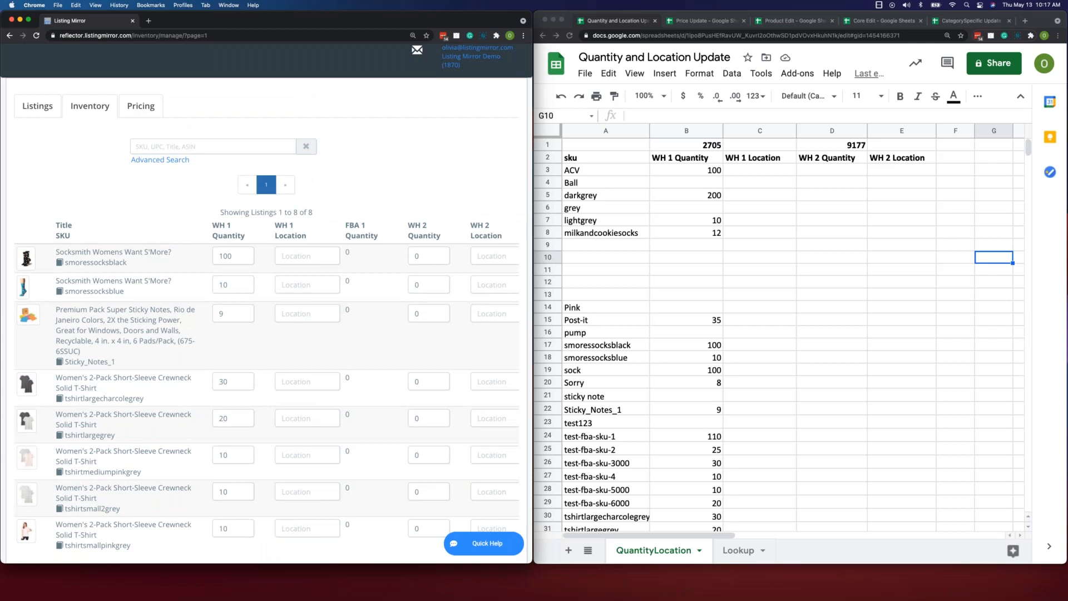
left_click_drag(533, 208, 525, 209)
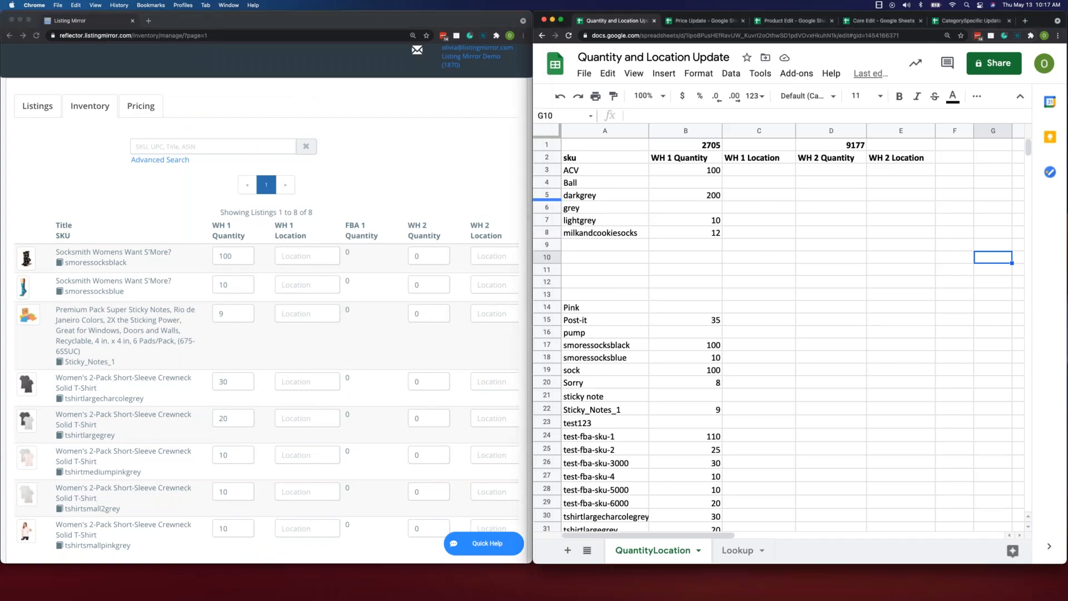
scroll(118, 226, "down", 3)
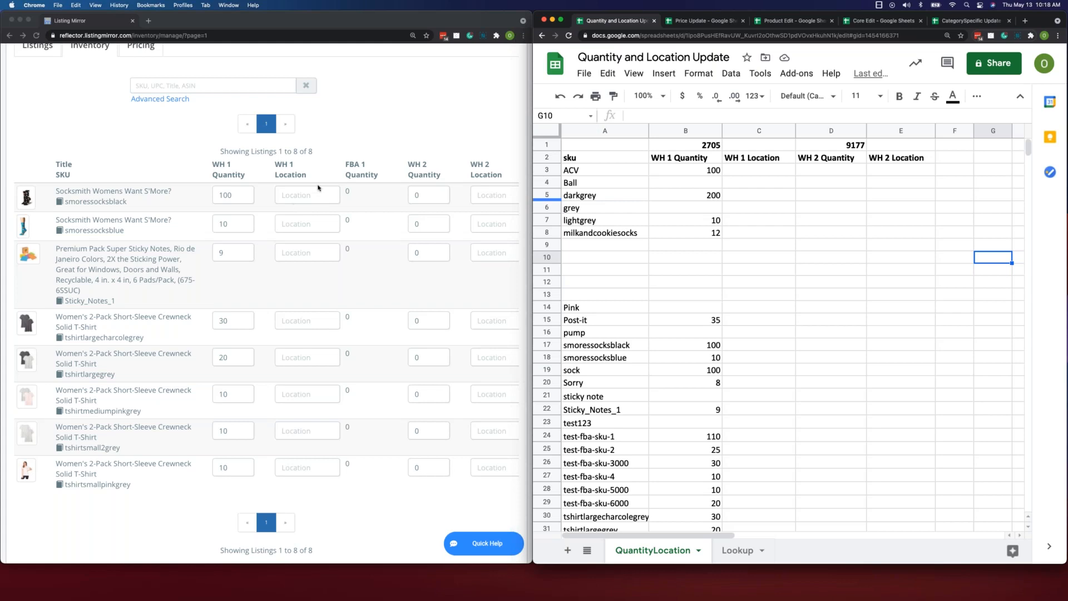
scroll(318, 187, "up", 1)
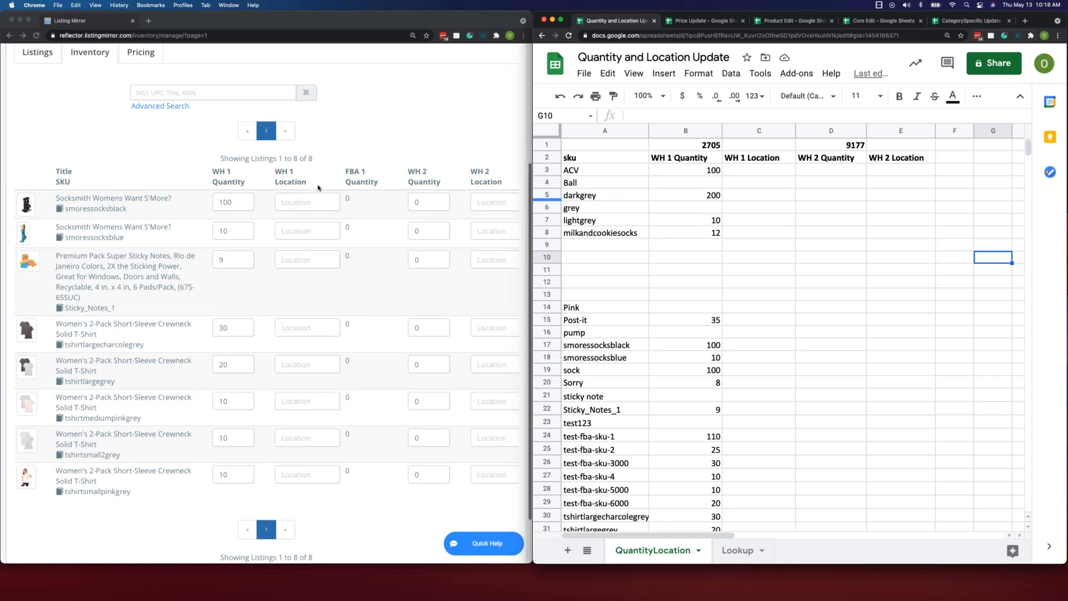
scroll(318, 188, "up", 2)
scroll(378, 254, "up", 5)
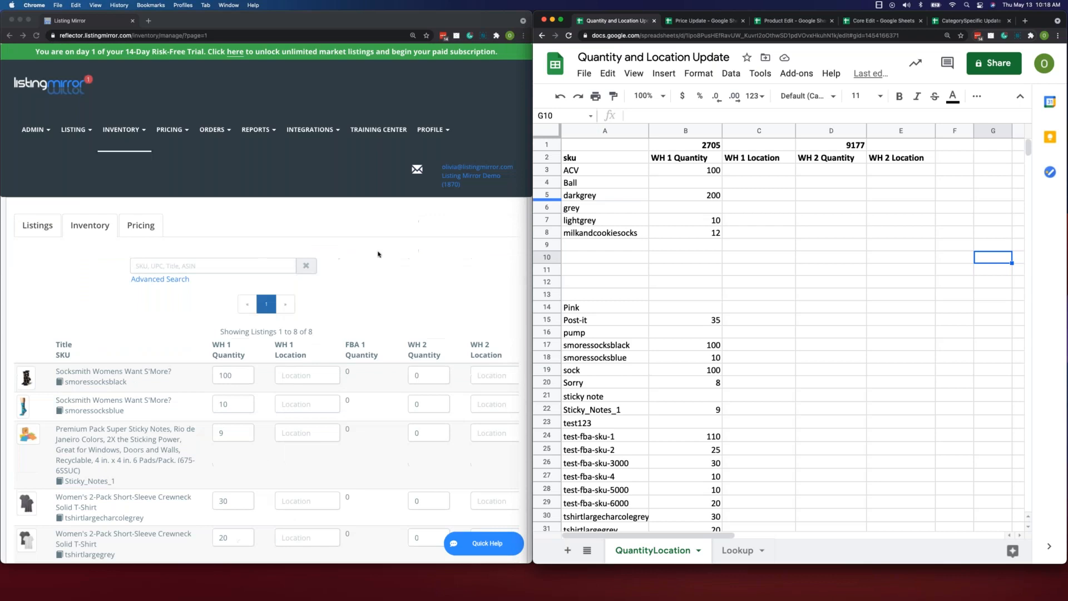
scroll(378, 254, "down", 6)
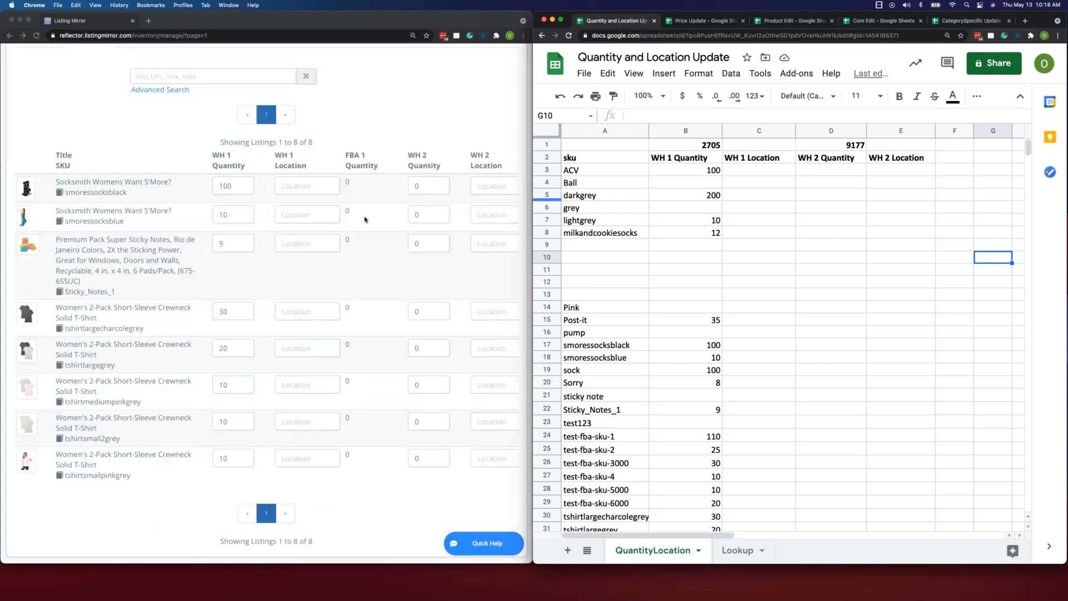
scroll(318, 188, "right", 2)
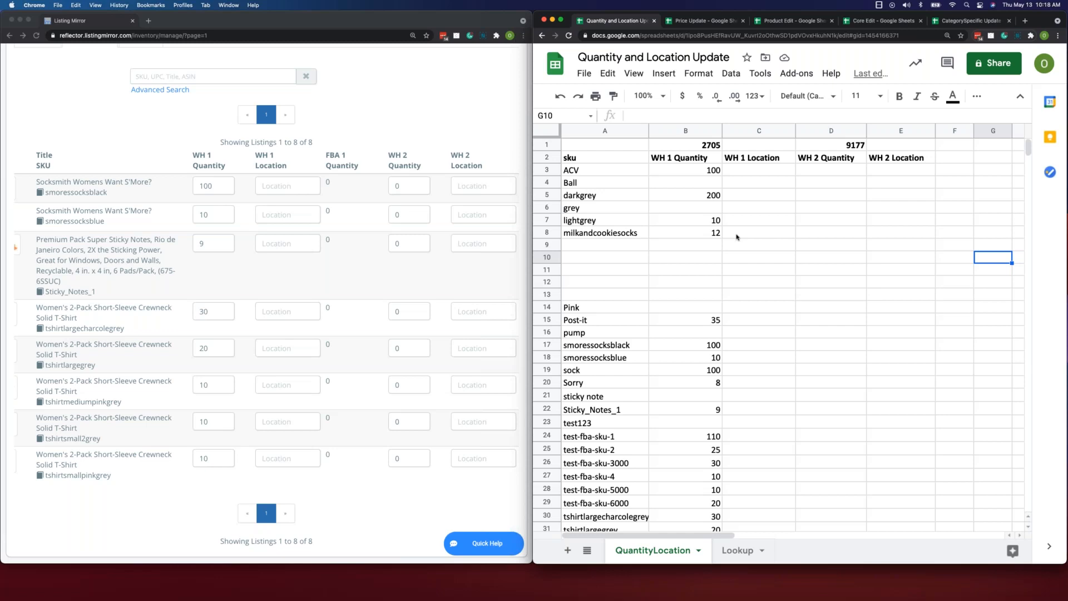
left_click(712, 184)
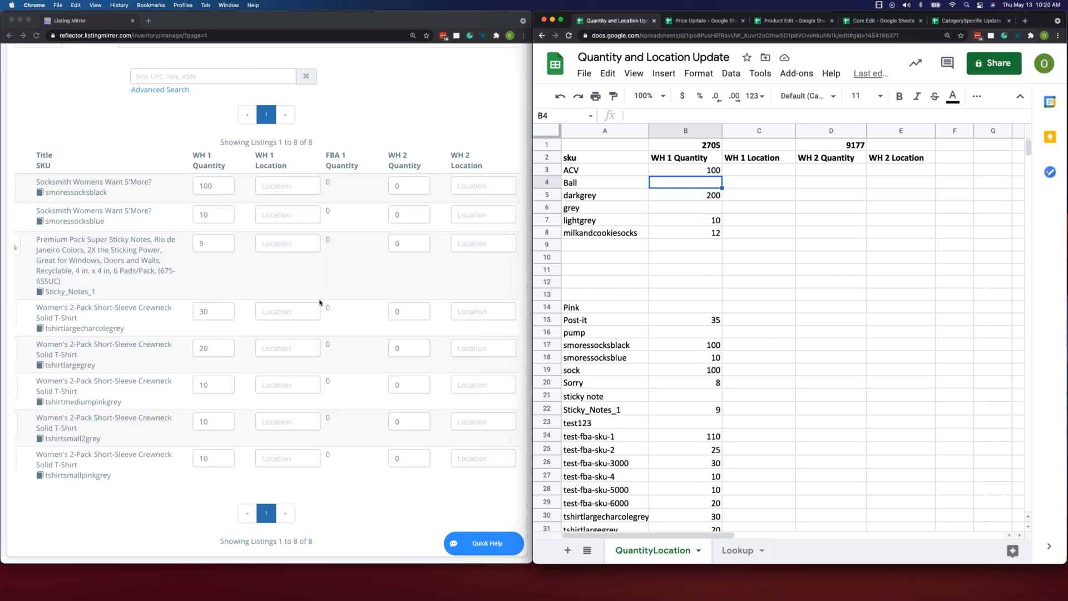
- Go back to the top of the Inventory page and switch the spreadsheet window to Price Update
scroll(340, 299, "up", 1)
scroll(340, 300, "up", 5)
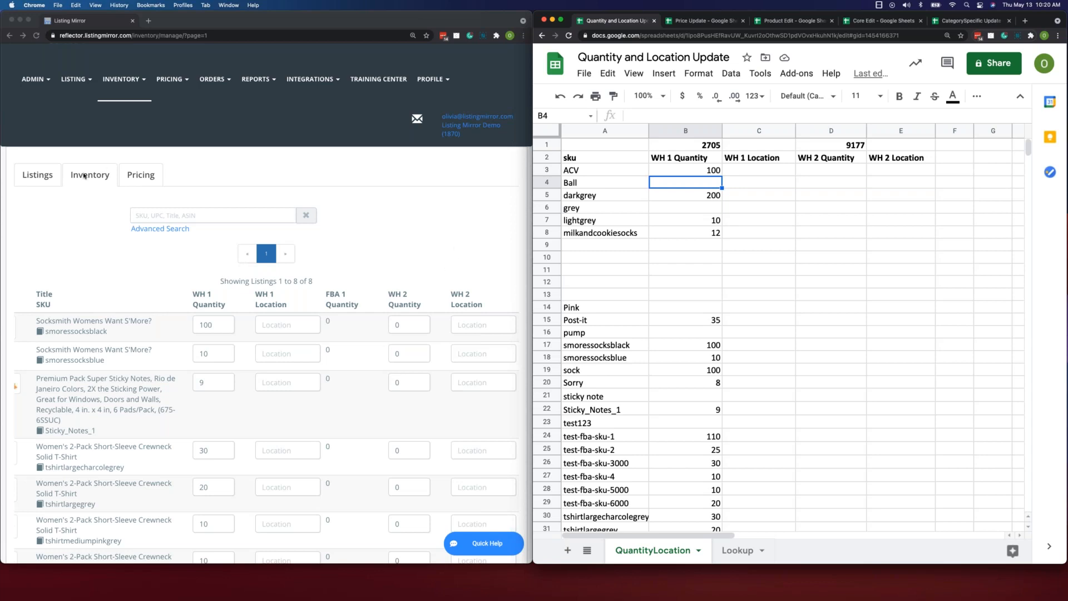
left_click(246, 201)
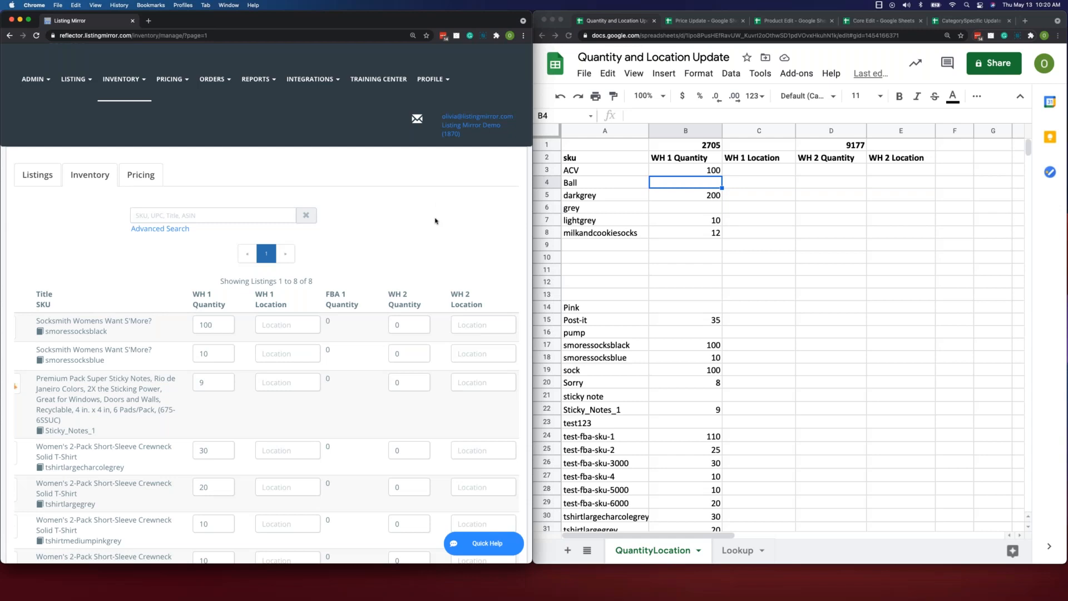
left_click(691, 24)
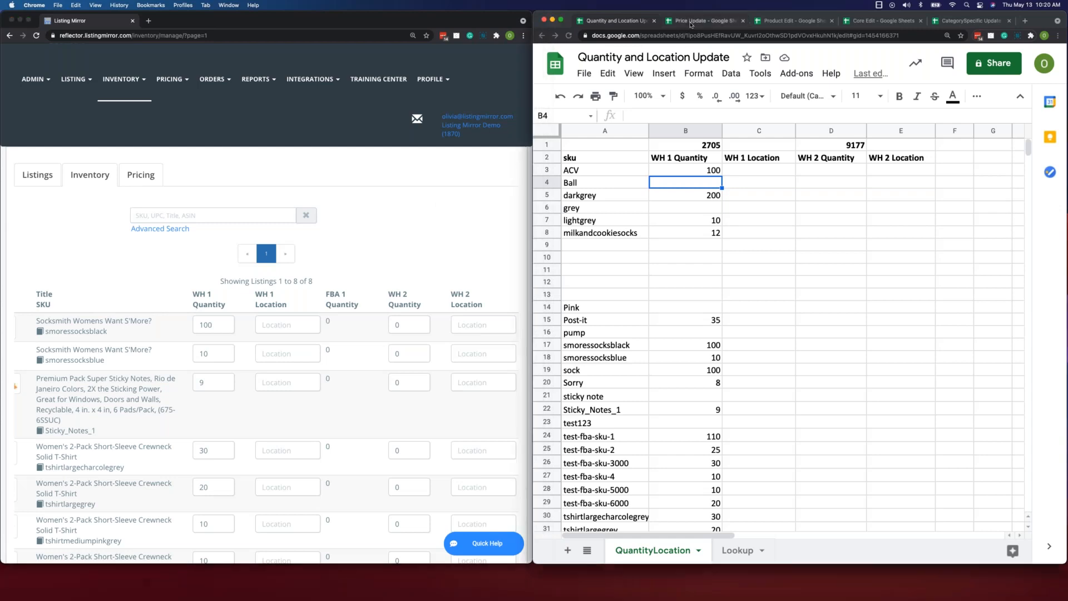
left_click(691, 24)
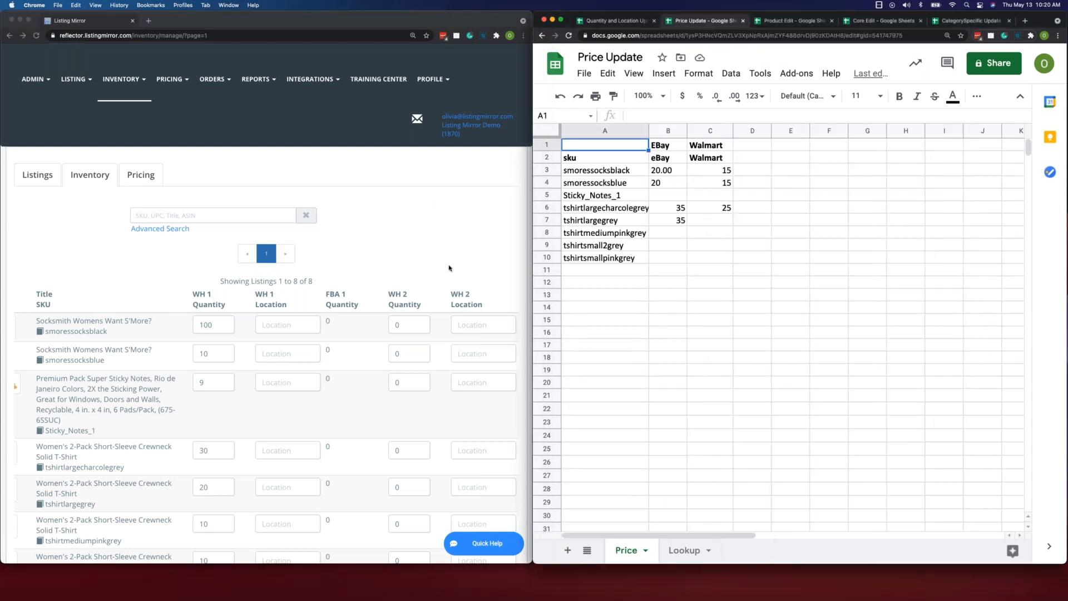
- Open Listing Mirror's Pricing page and compare its eBay and Walmart prices with the Price Update spreadsheet
left_click(424, 260)
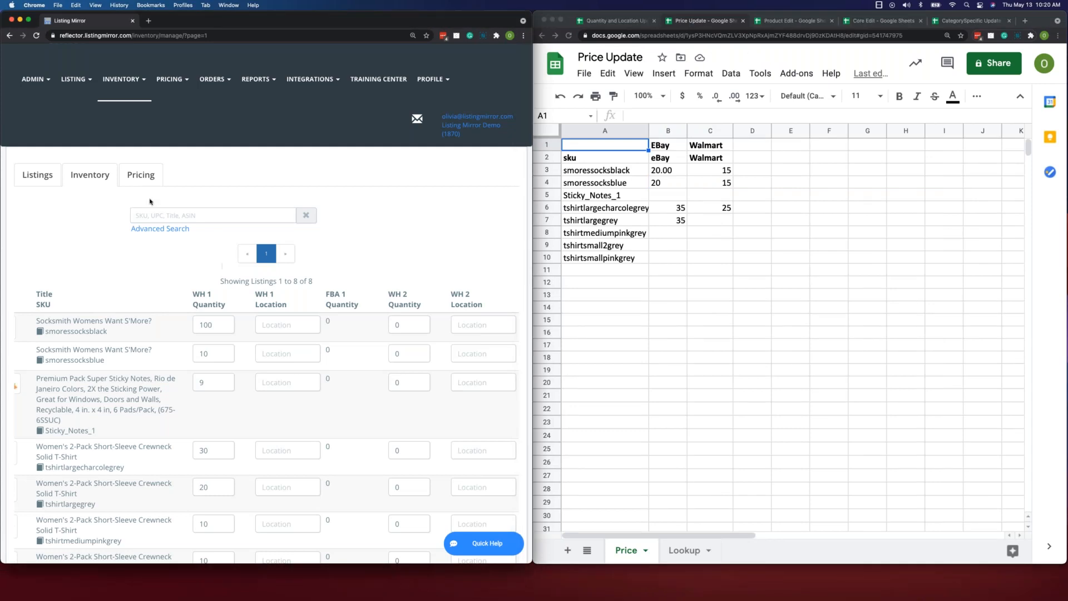
left_click(148, 174)
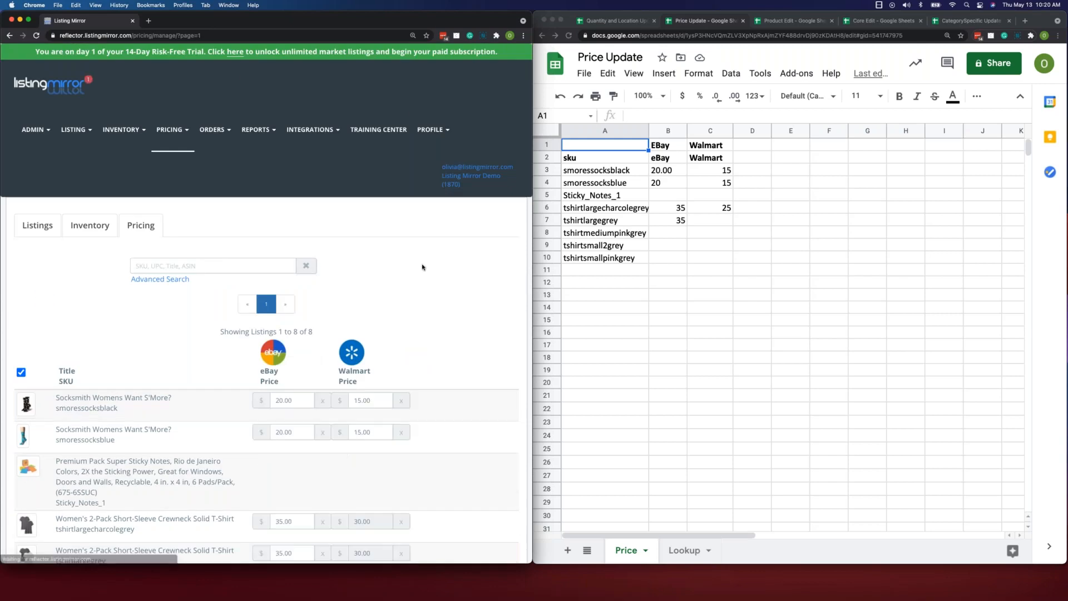
scroll(420, 259, "down", 3)
scroll(418, 267, "down", 1)
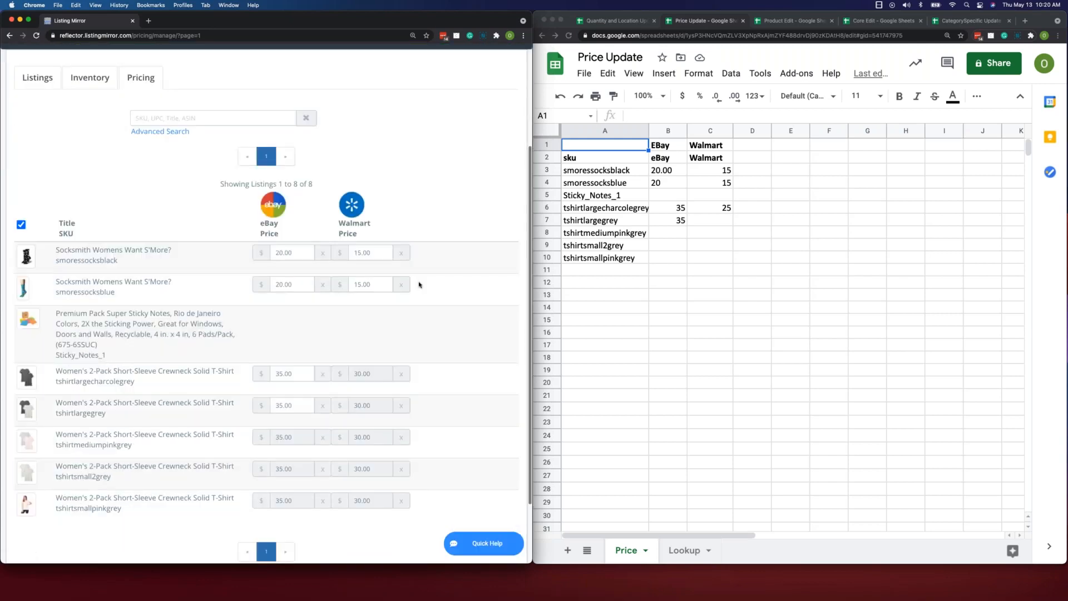
scroll(419, 285, "down", 1)
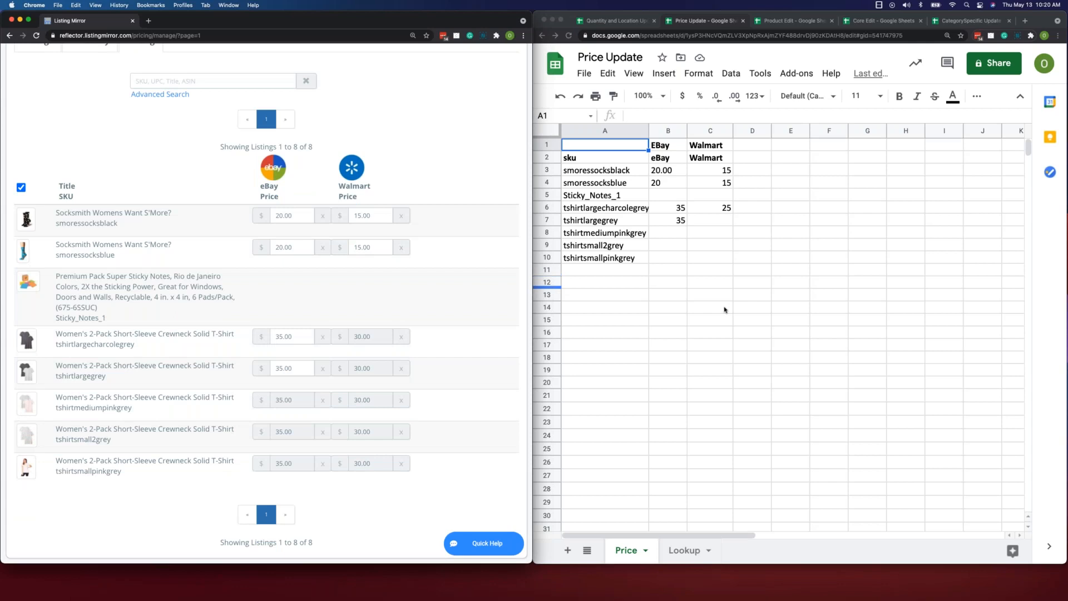
left_click(641, 129)
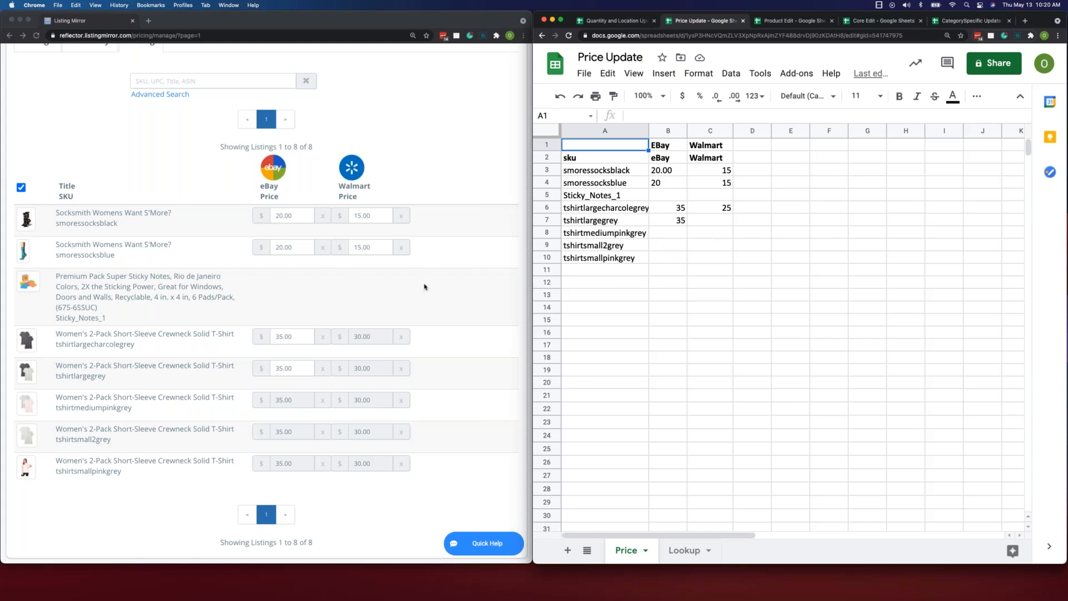
- Compare the Pricing page's Walmart prices for the T-shirt variants with the Price sheet, including the empty Walmart cell for tshirtlargegrey
scroll(402, 289, "down", 3)
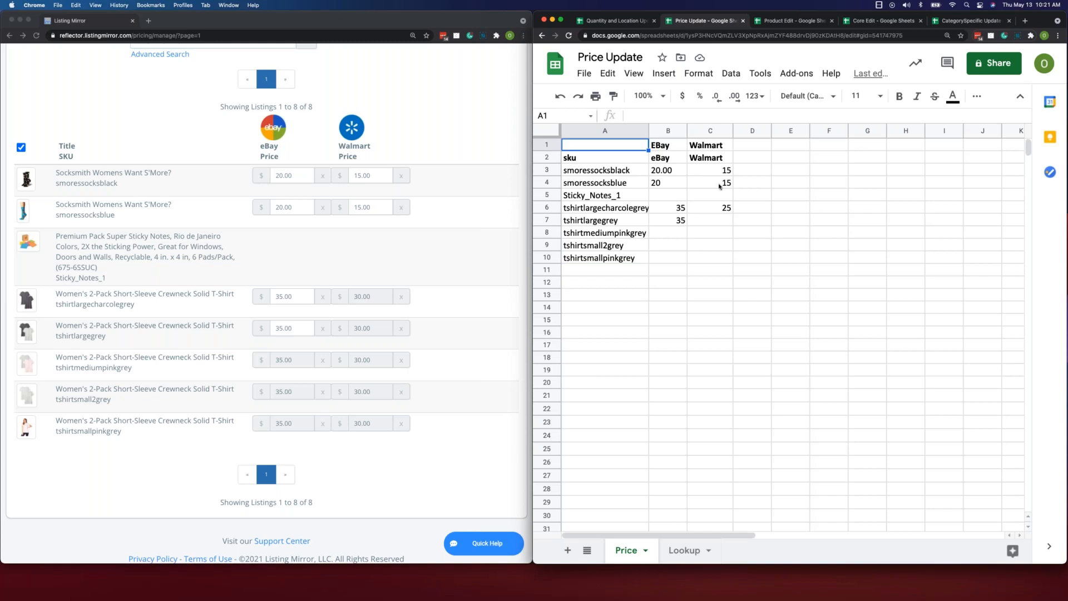
left_click(721, 226)
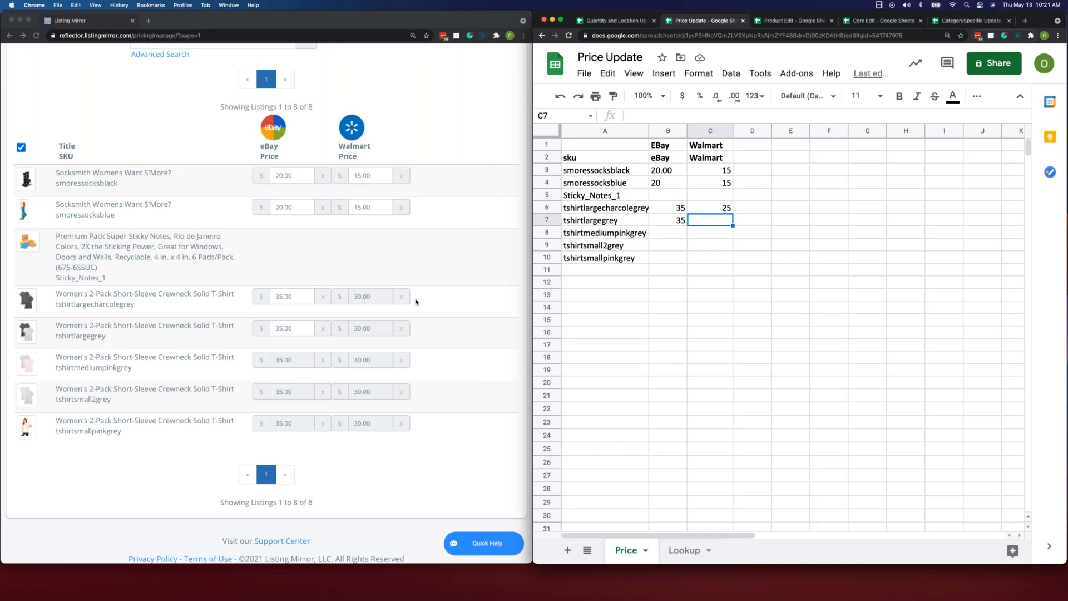
left_click(450, 303)
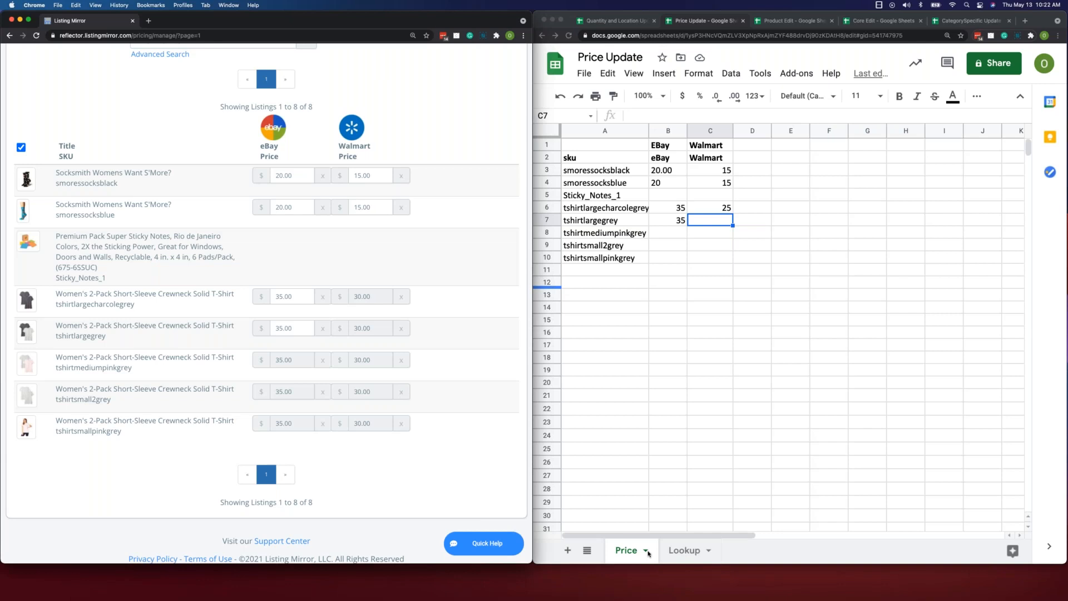
left_click(683, 556)
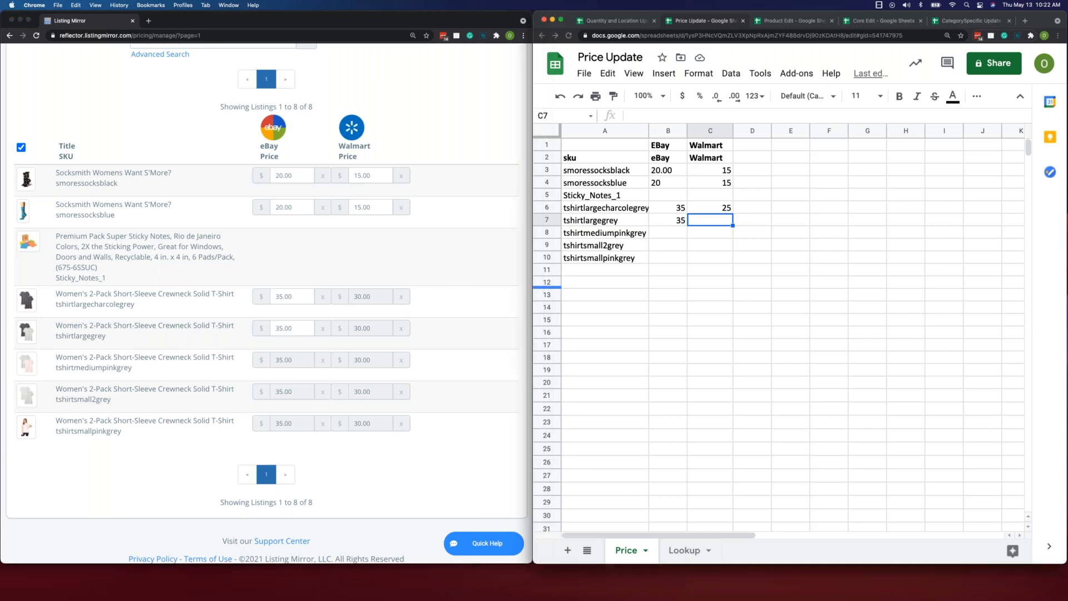
left_click(683, 551)
left_click(632, 549)
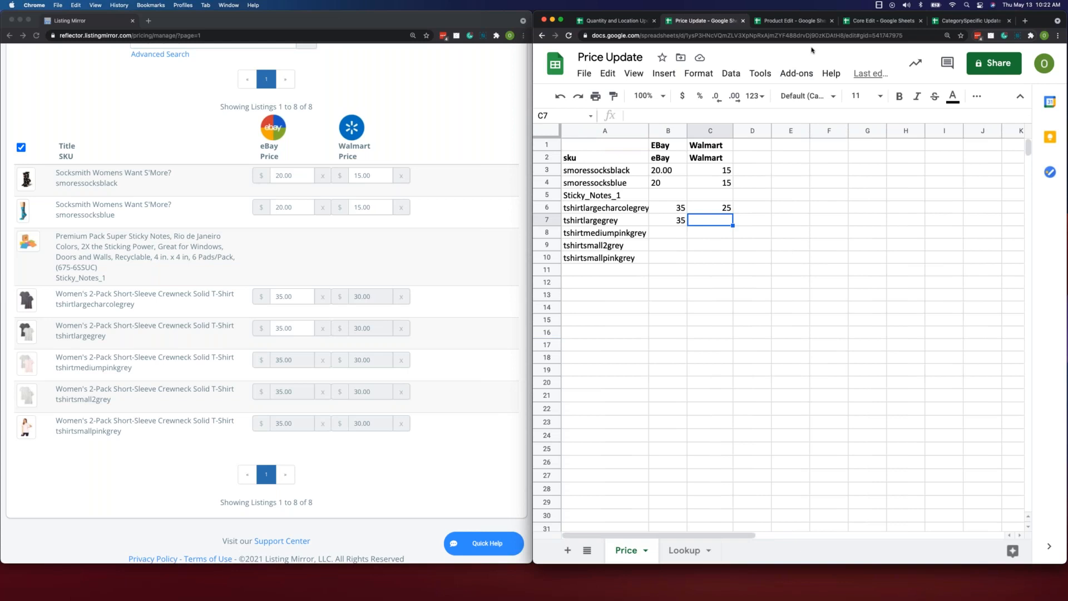
- Bring up the ProductEdit sheet of the Product Edit spreadsheet and open Listing Mirror's Listings page beside it
left_click(794, 24)
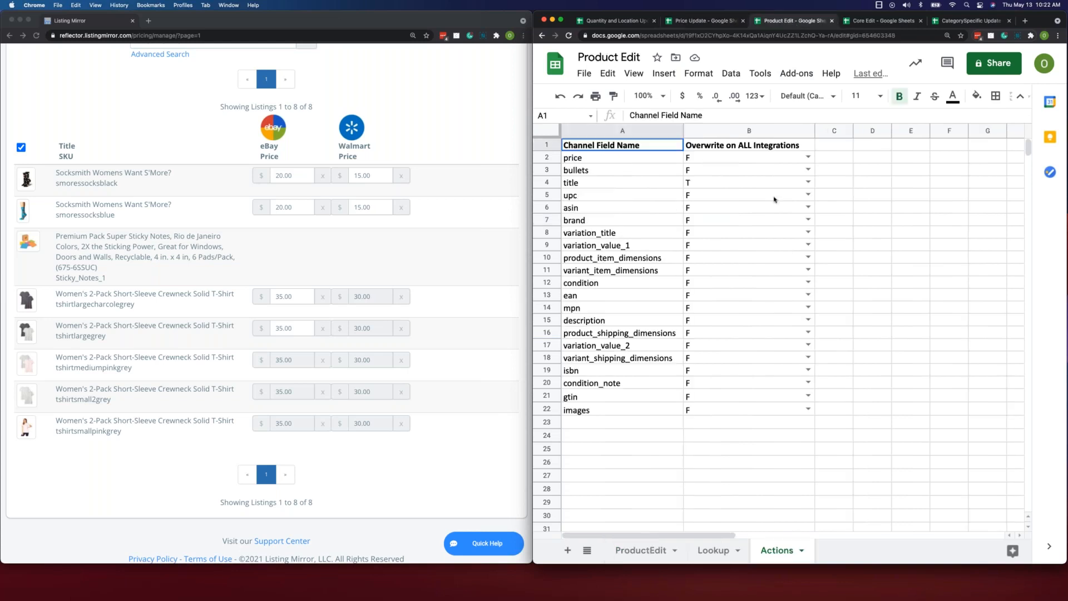
left_click(640, 550)
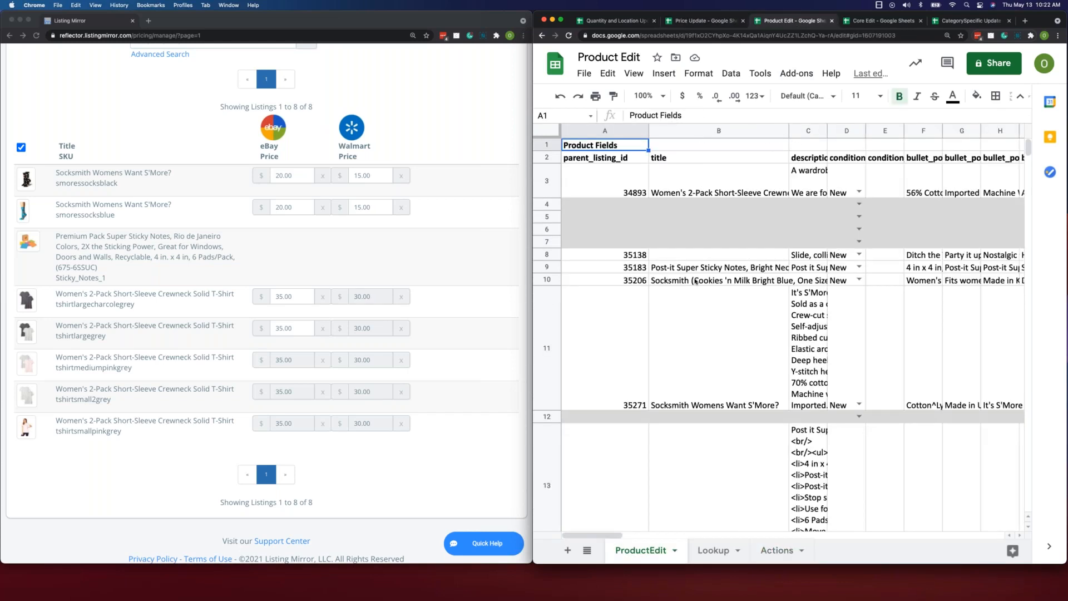
scroll(430, 268, "up", 1)
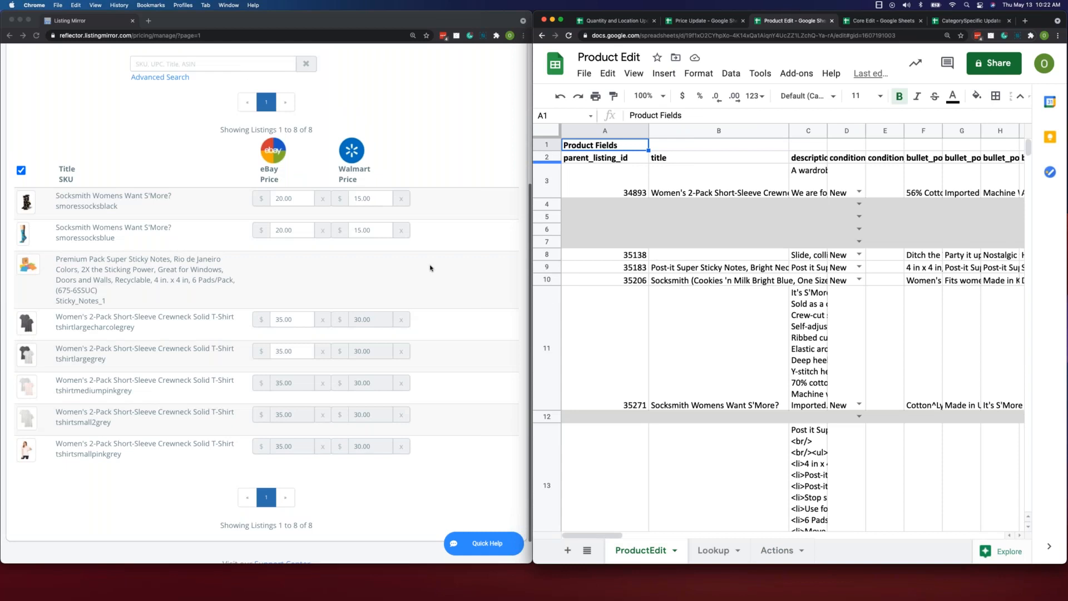
scroll(430, 268, "up", 2)
left_click(228, 129)
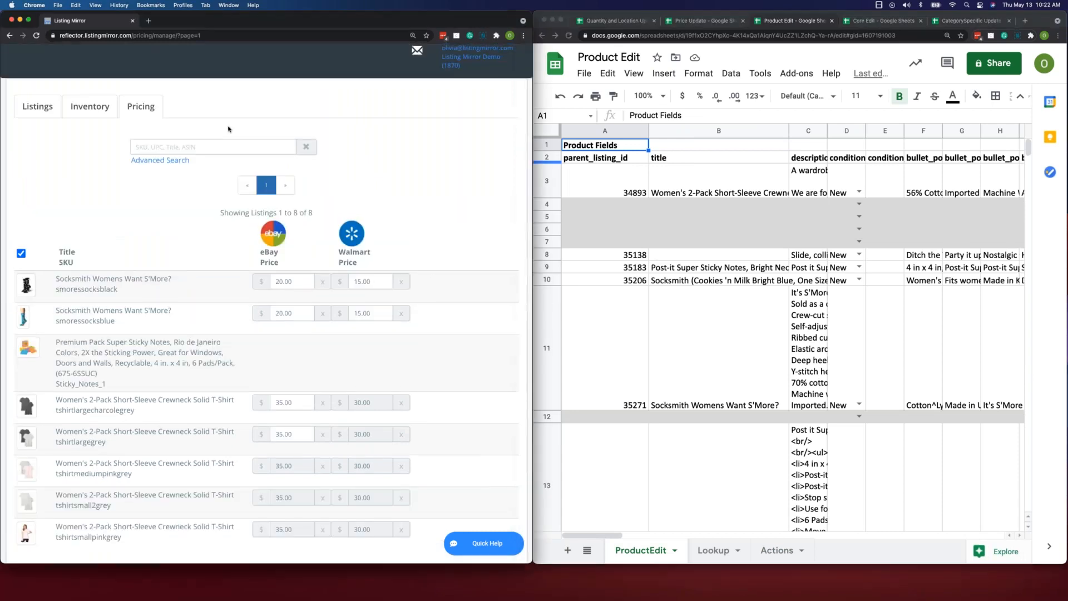
scroll(228, 129, "up", 2)
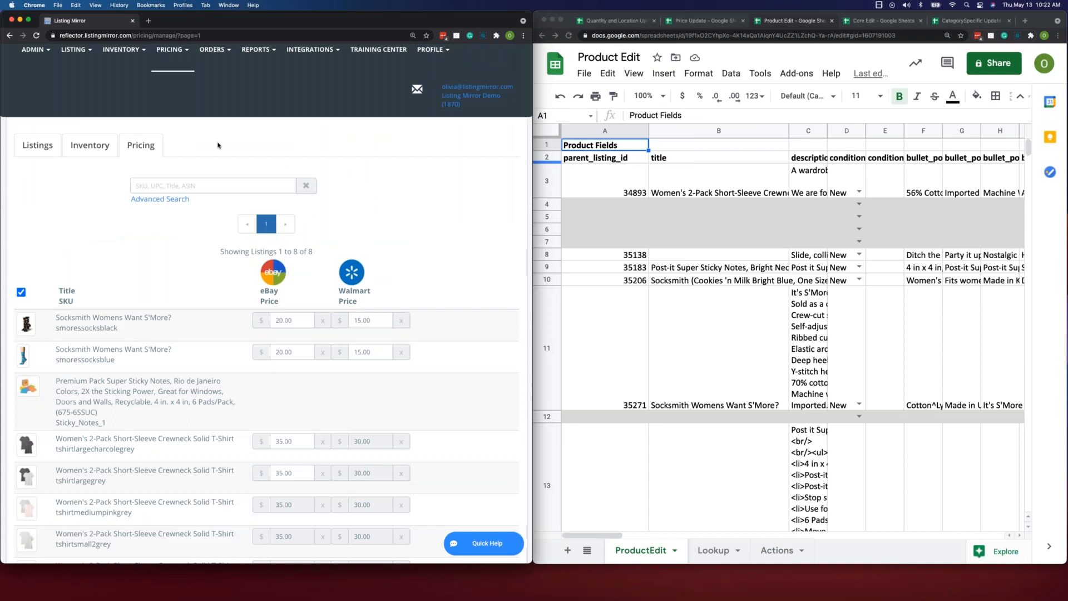
left_click(42, 154)
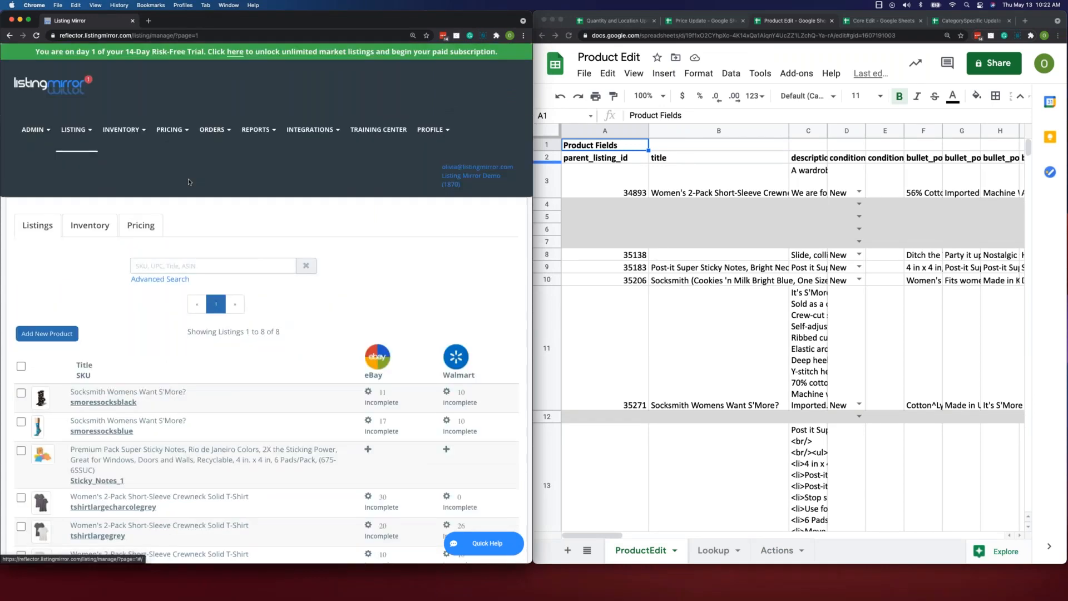
- Find the SKU tshirtlargecharcolegrey among the listings and open its product catalog page
scroll(399, 259, "down", 2)
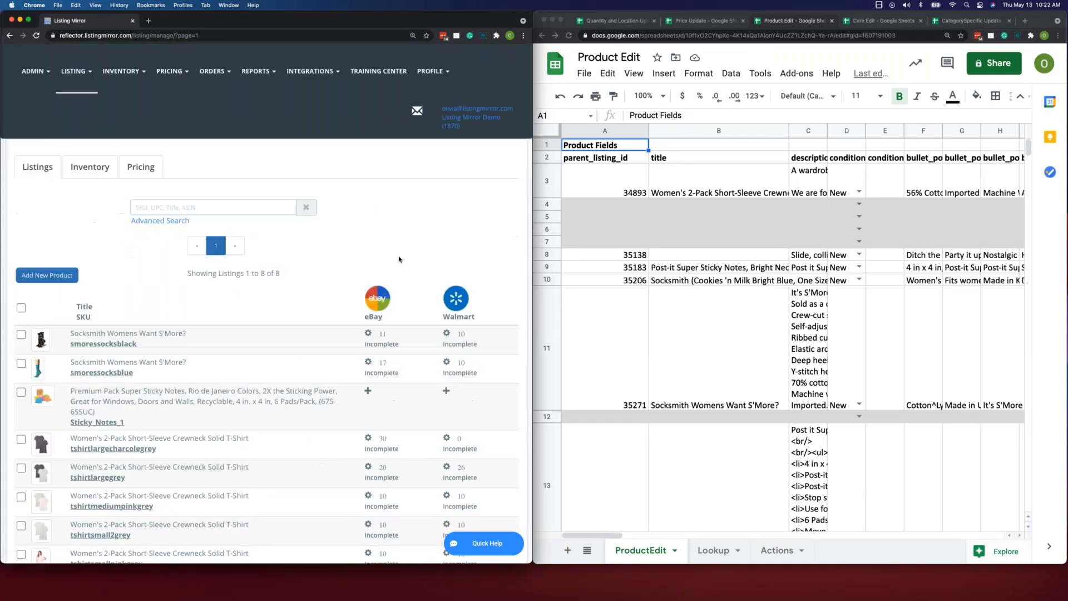
scroll(399, 259, "down", 3)
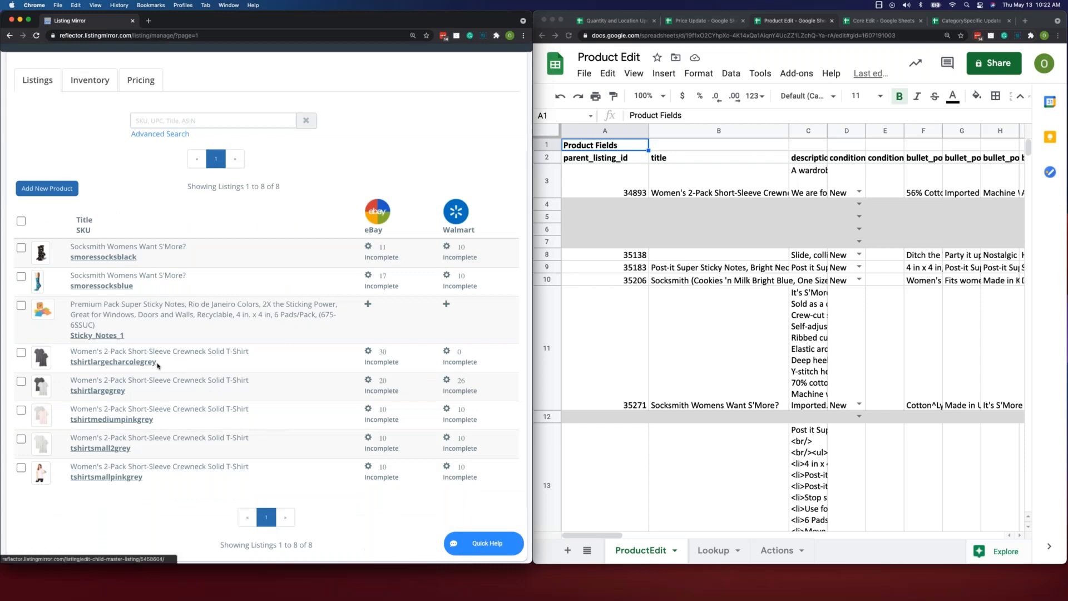
left_click(114, 364)
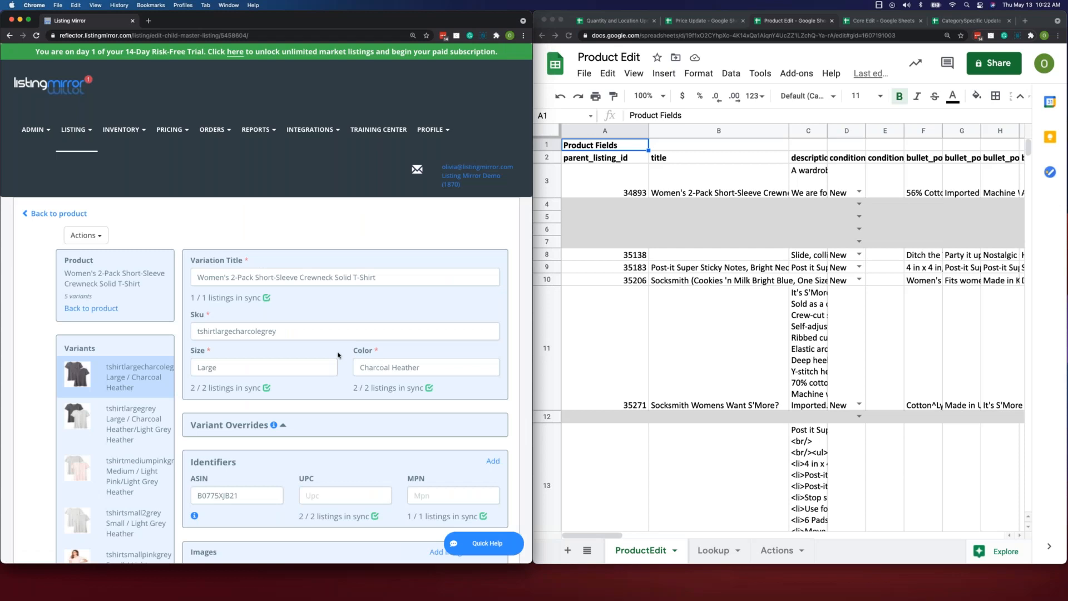
- Examine the variant page's title, SKU, size, color, identifiers, images, price and internal note fields beside the ProductEdit title column
scroll(338, 355, "down", 3)
scroll(339, 359, "down", 1)
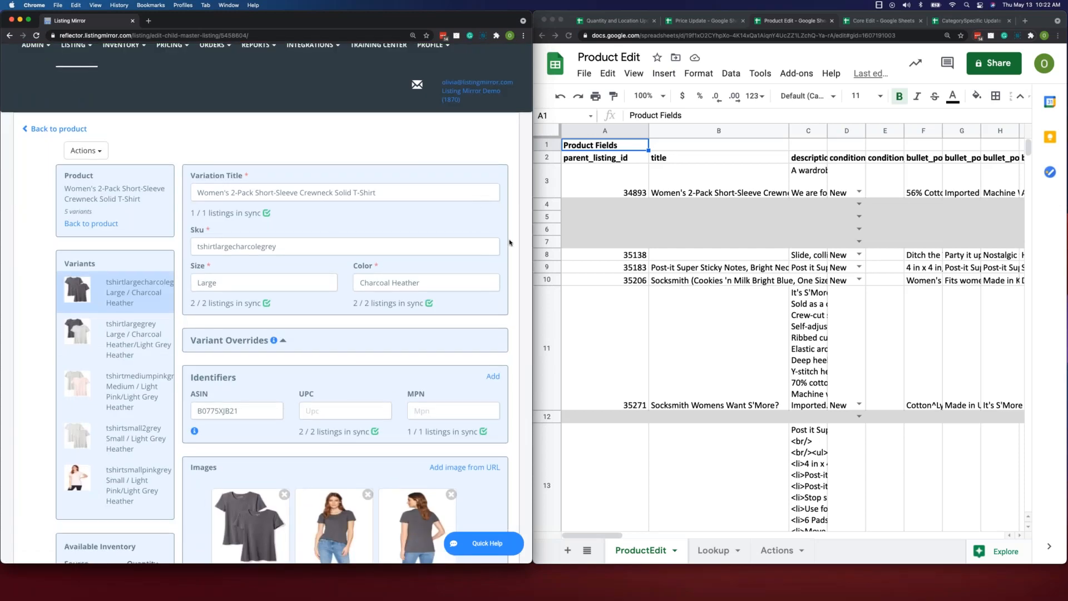
scroll(509, 243, "down", 1)
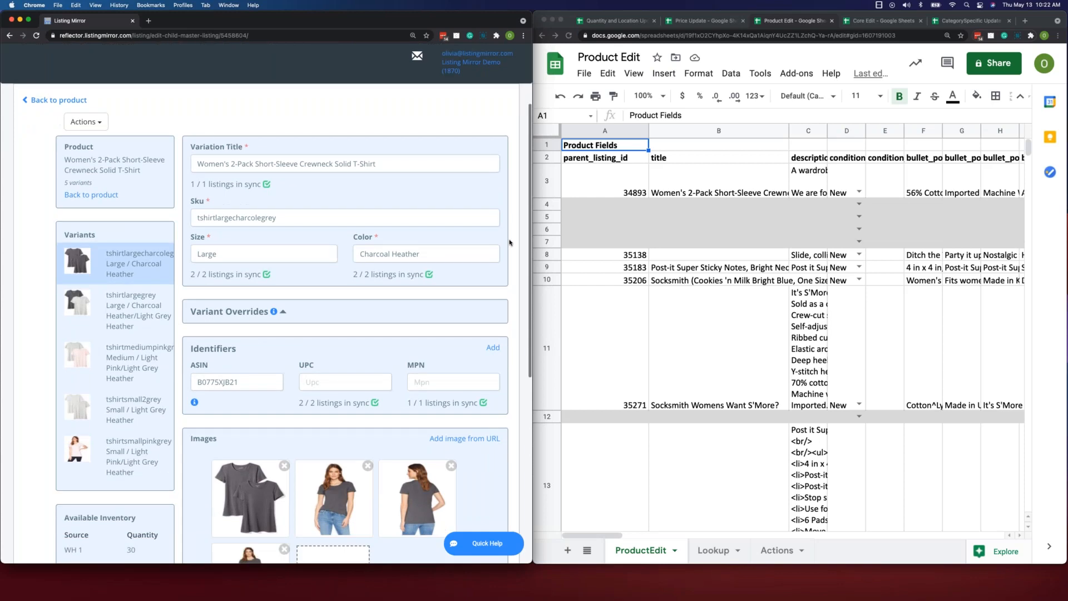
scroll(509, 243, "down", 1)
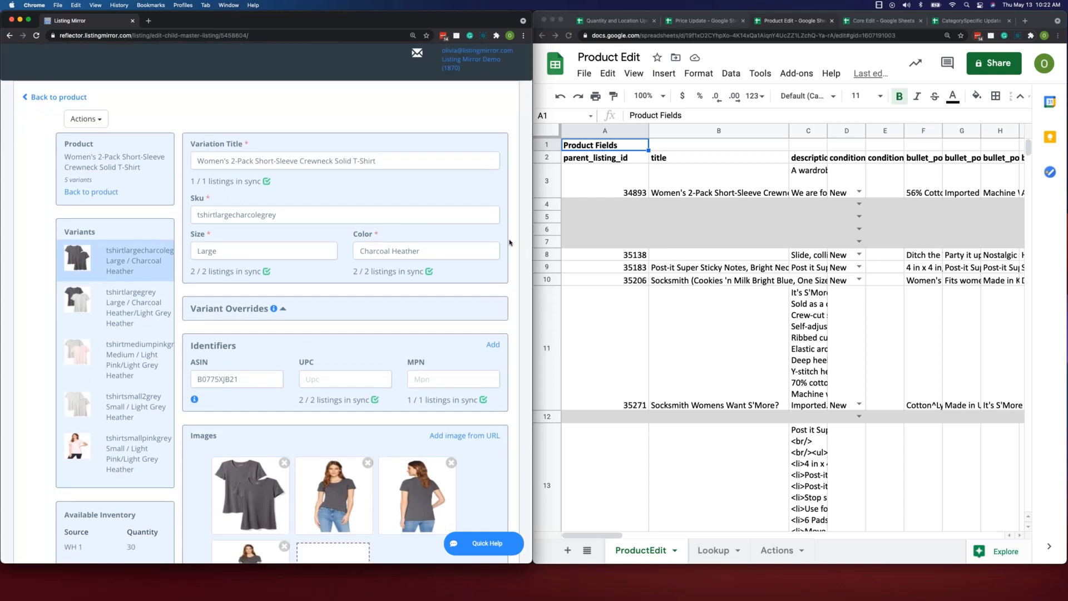
left_click(696, 156)
left_click(299, 183)
scroll(345, 201, "down", 3)
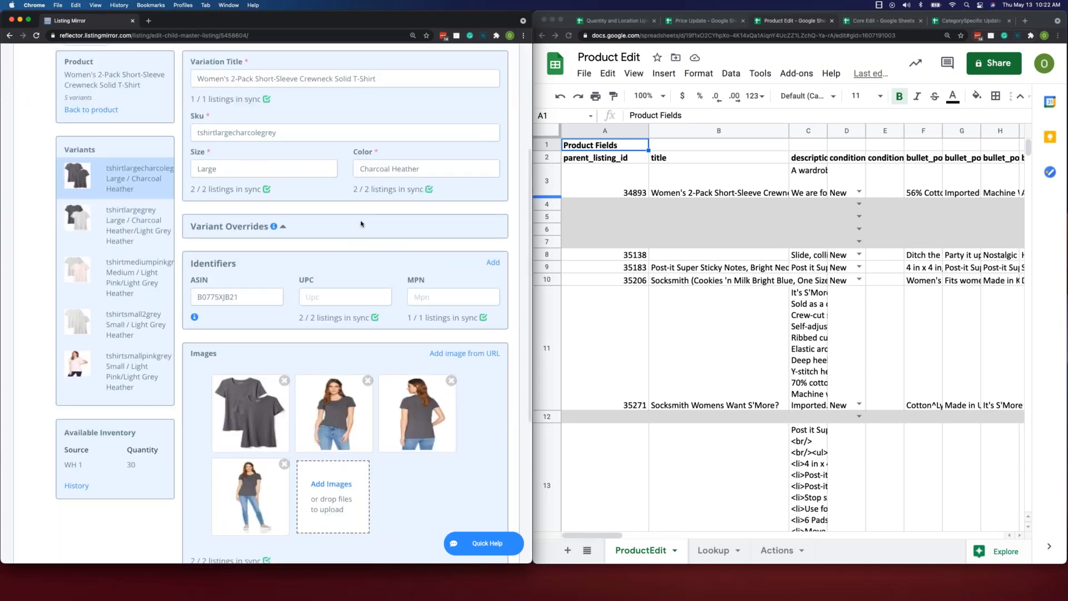
scroll(361, 224, "down", 4)
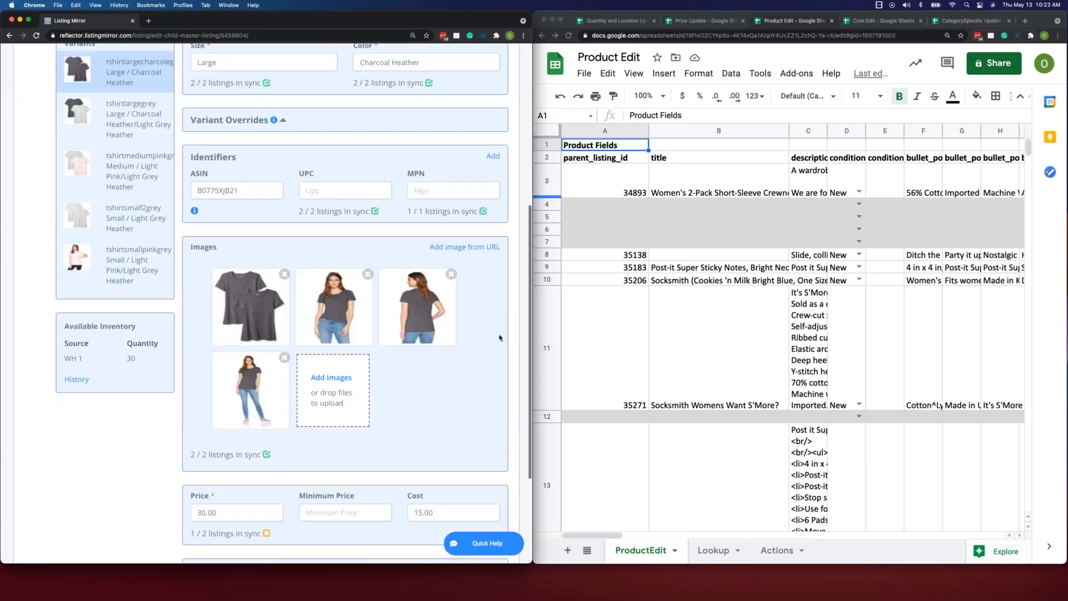
scroll(500, 337, "down", 6)
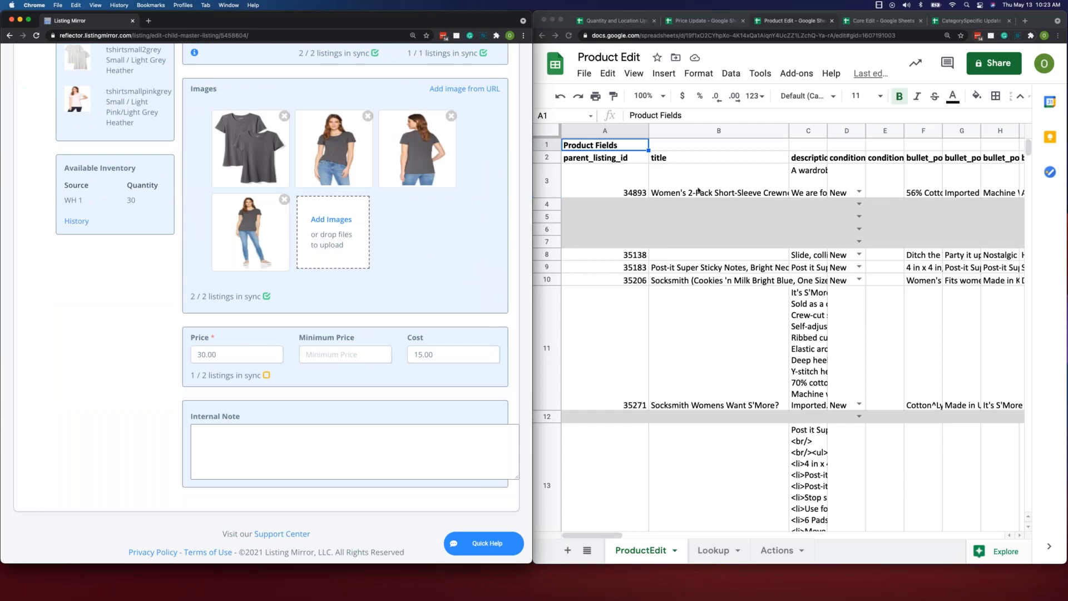
left_click(698, 190)
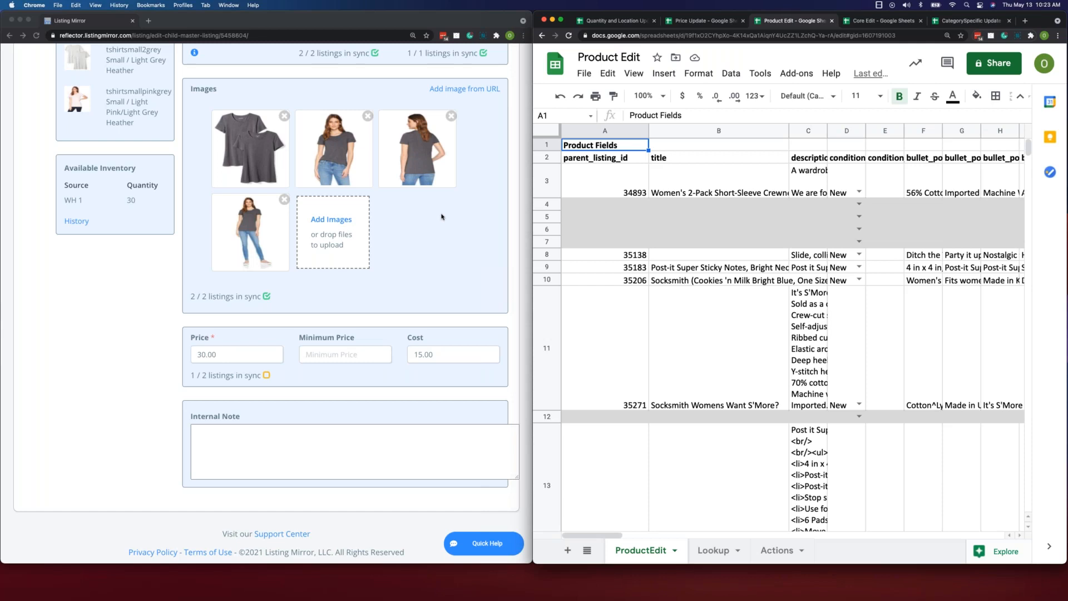
- Return to the T-shirt's parent product page and compare its title, description, condition and bullet points with its ProductEdit row
scroll(235, 217, "up", 5)
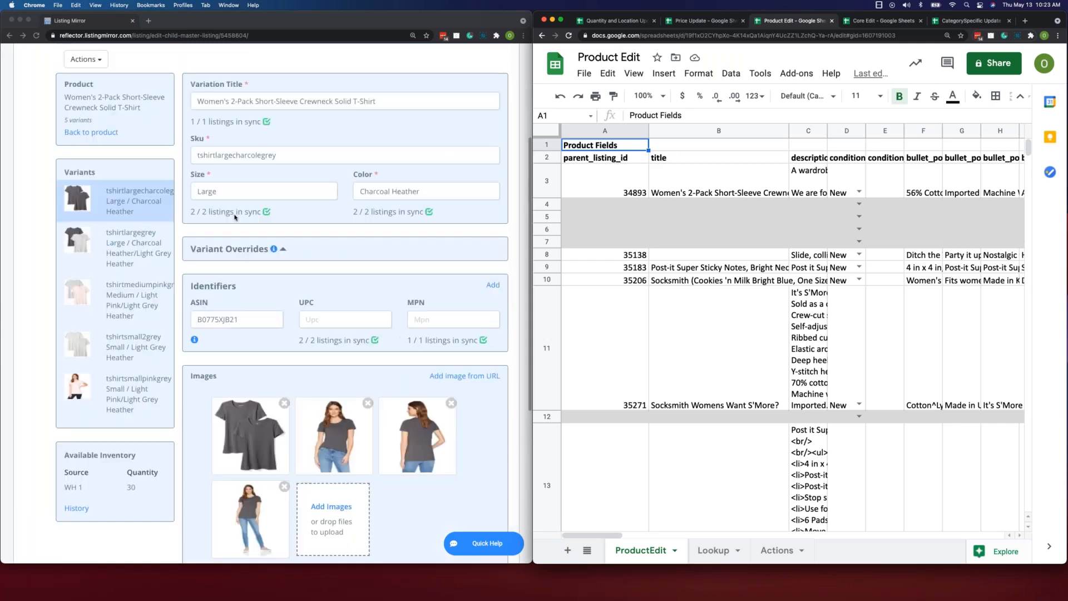
left_click(91, 133)
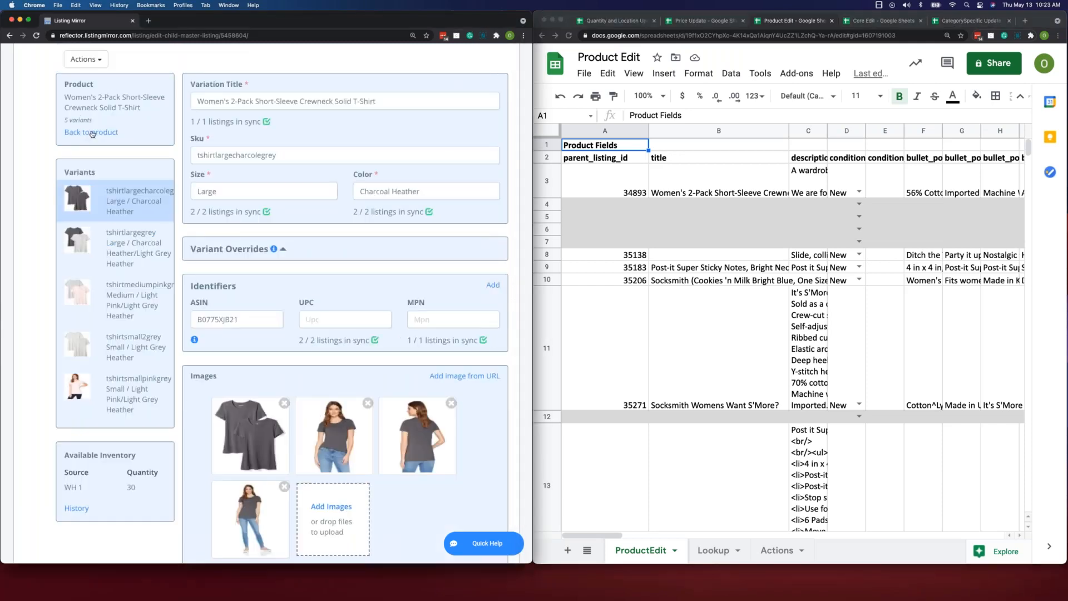
left_click(92, 134)
scroll(475, 236, "down", 2)
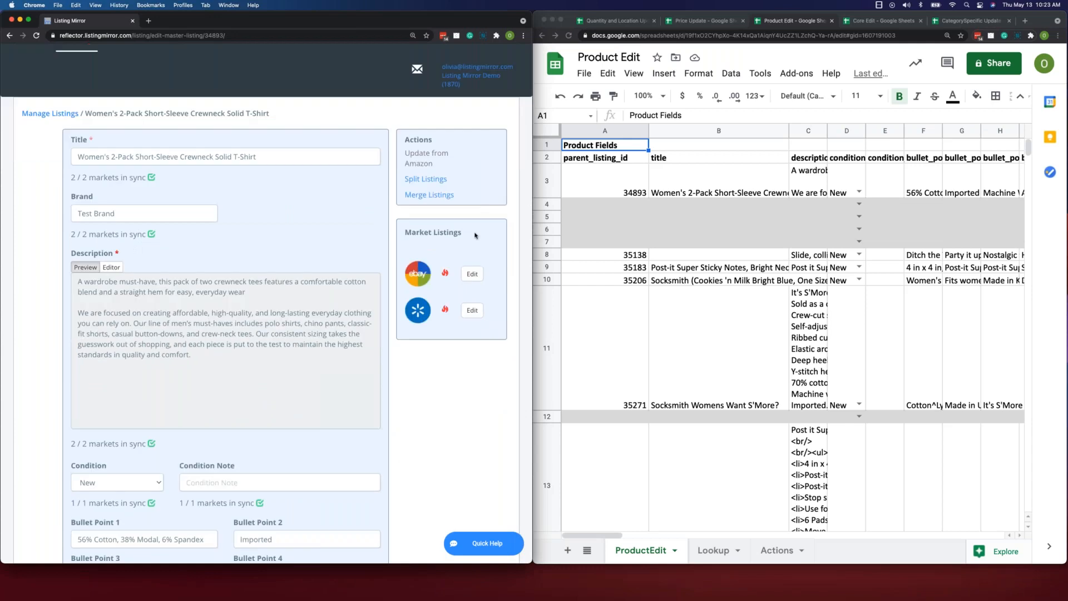
scroll(475, 235, "down", 2)
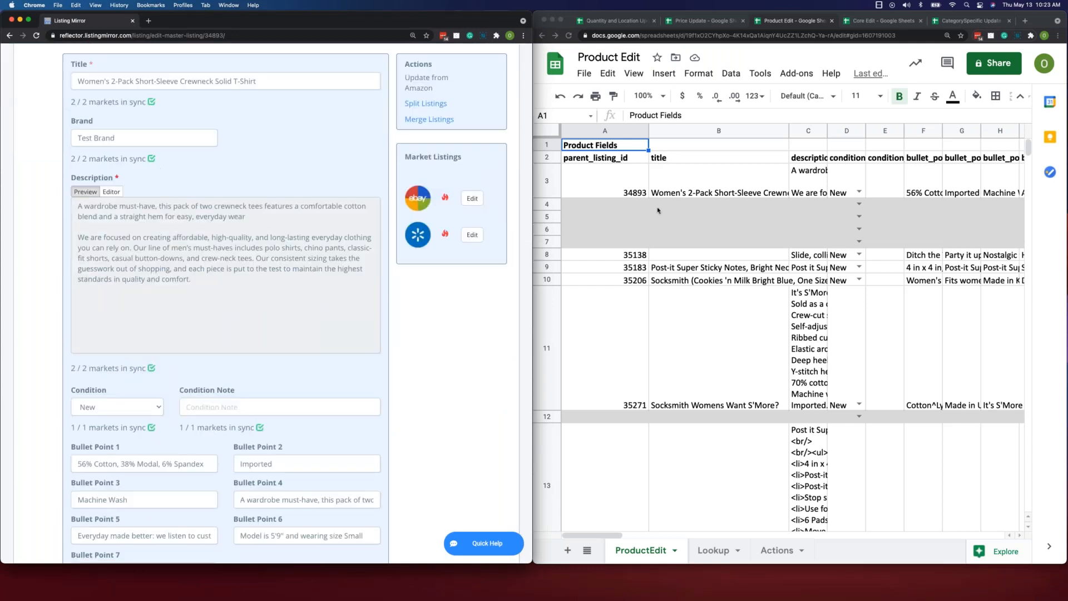
left_click(689, 188)
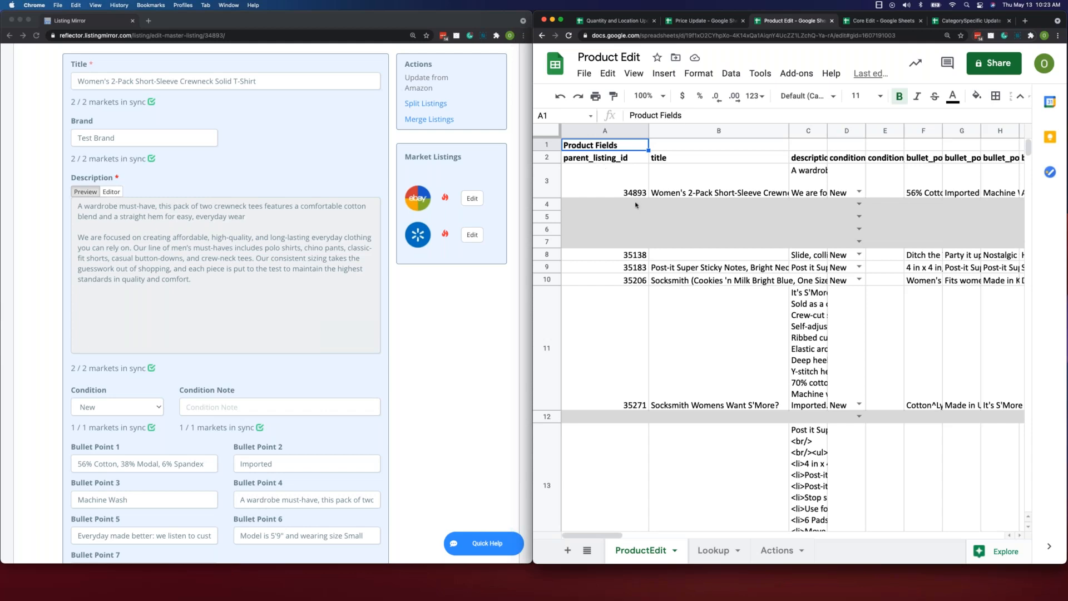
- Locate the Product Variant Fields section in the ProductEdit sheet, select its heading cell, and examine the columns around it
scroll(636, 205, "right", 15)
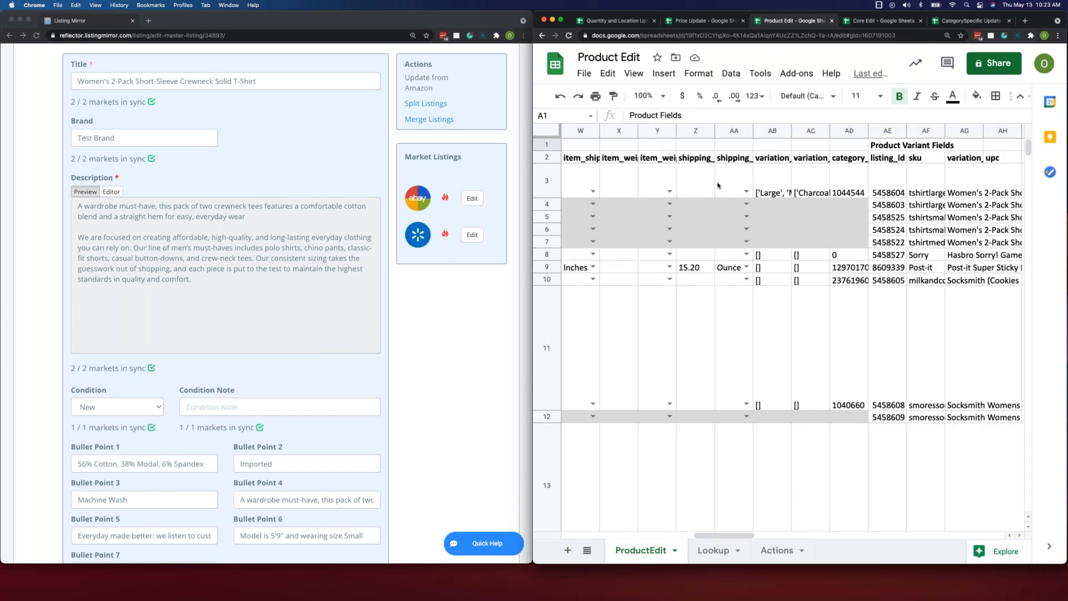
scroll(738, 184, "right", 1)
left_click(714, 145)
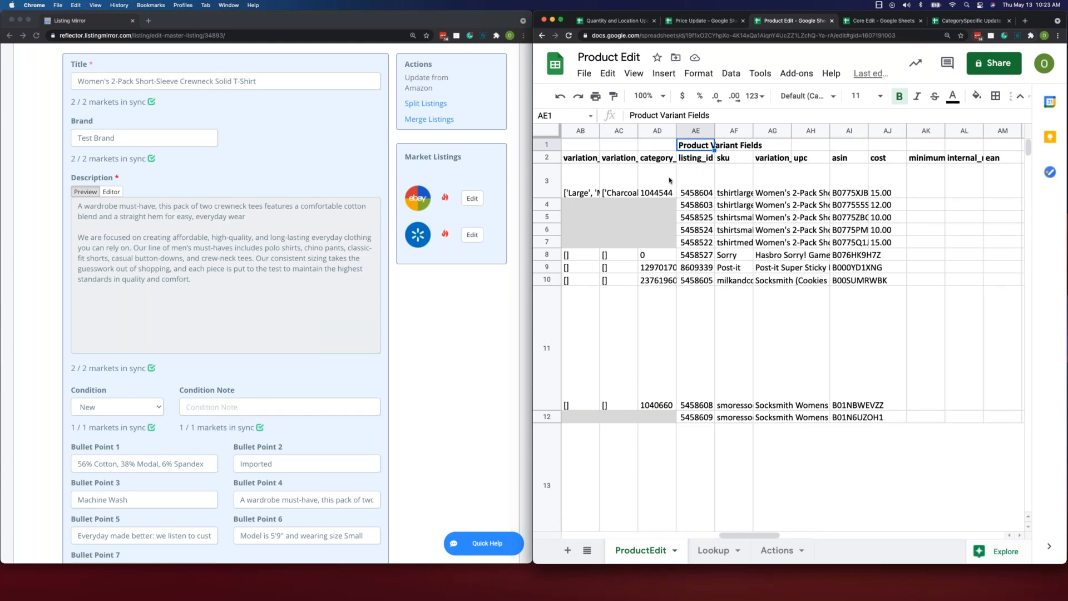
scroll(669, 180, "left", 3)
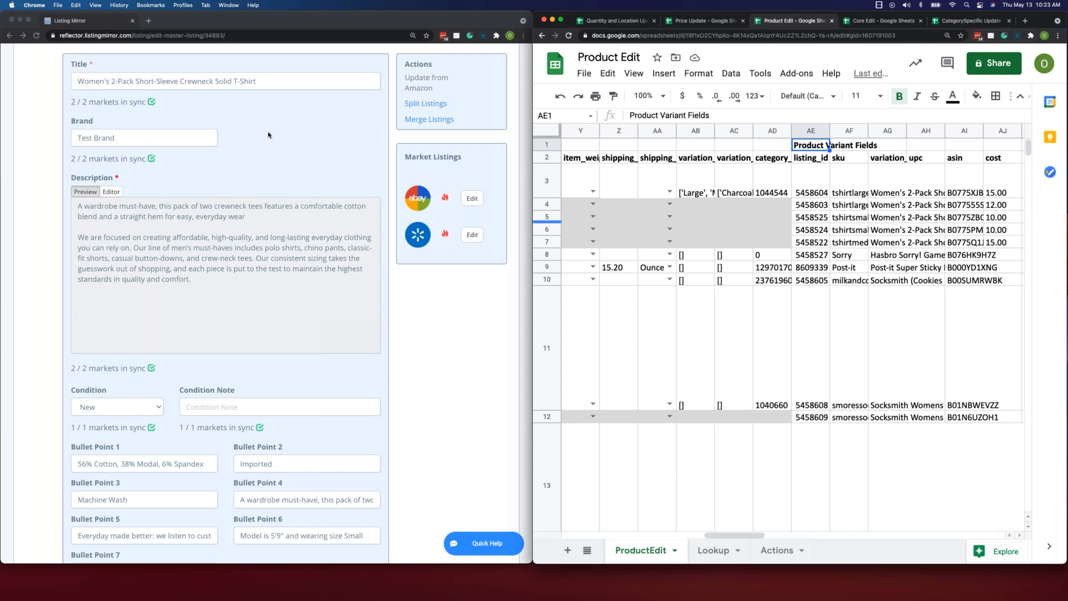
- Review the remaining product page sections: bullet points, category, images, dimensions and the list of variations
scroll(250, 239, "down", 2)
scroll(249, 240, "down", 8)
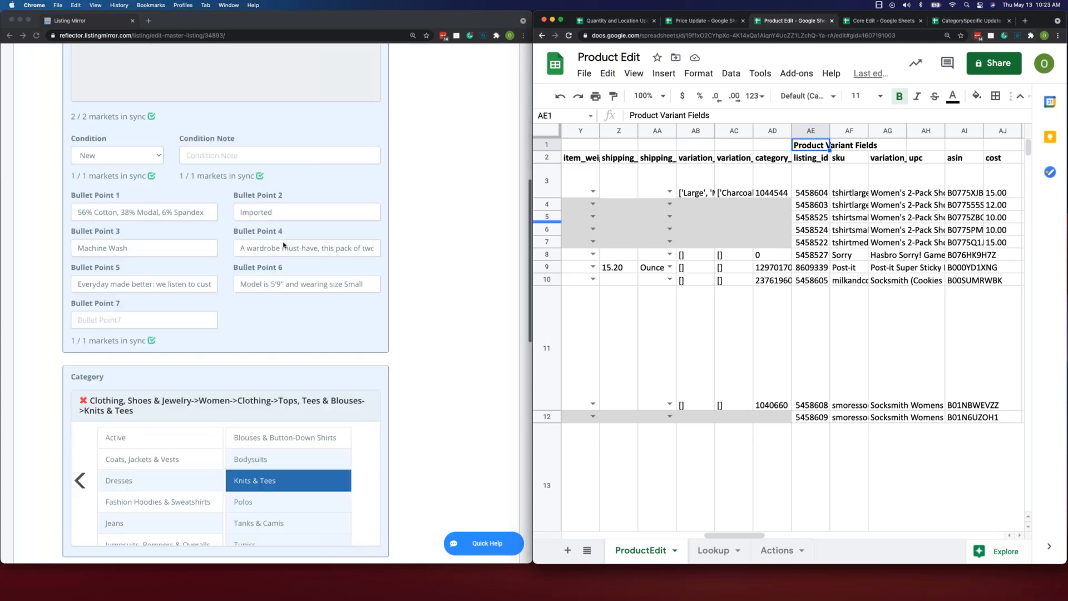
scroll(419, 235, "down", 9)
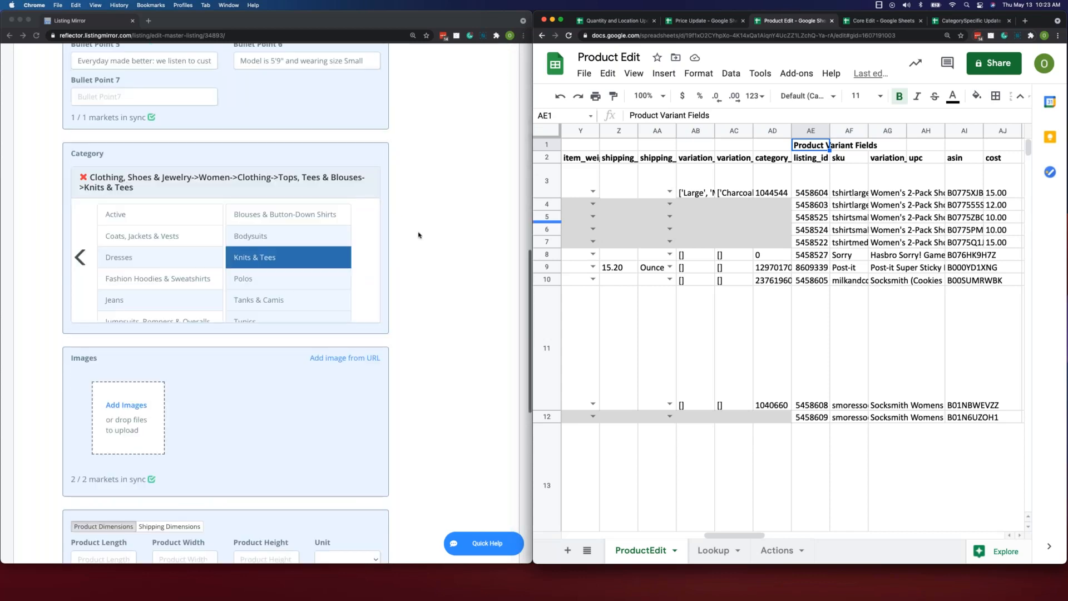
scroll(419, 235, "down", 11)
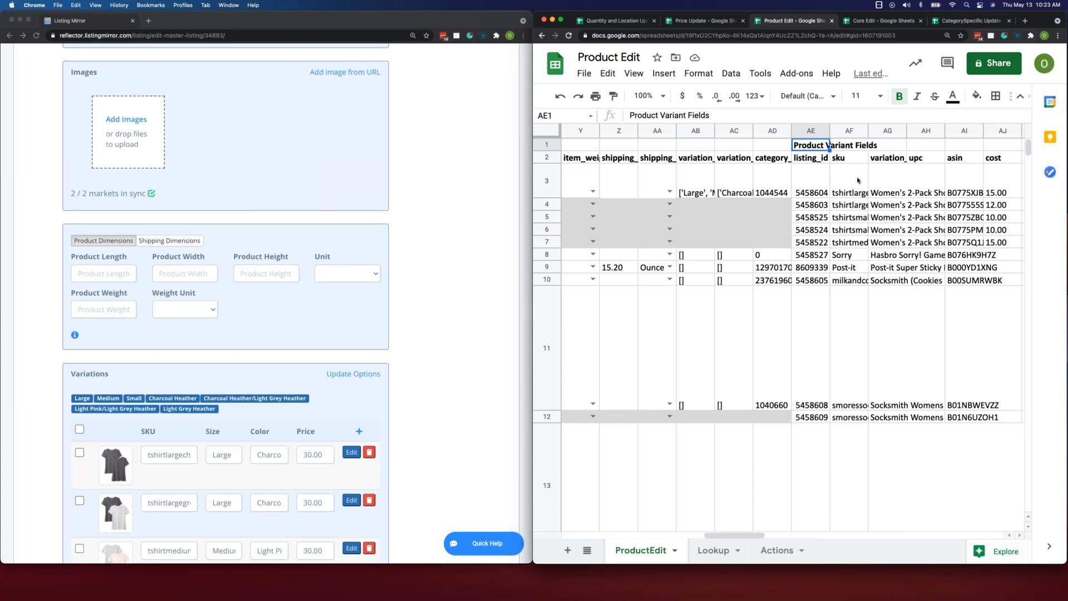
scroll(421, 208, "down", 7)
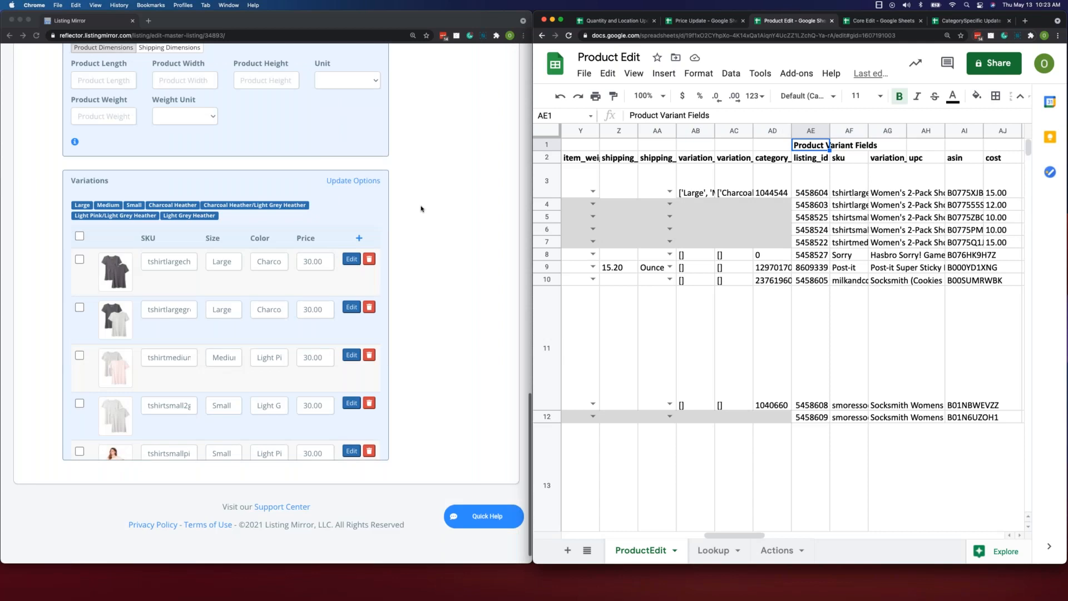
- Open the large charcoal T-shirt variant's page and compare its fields with the Product Variant Fields columns in the ProductEdit sheet
left_click(350, 261)
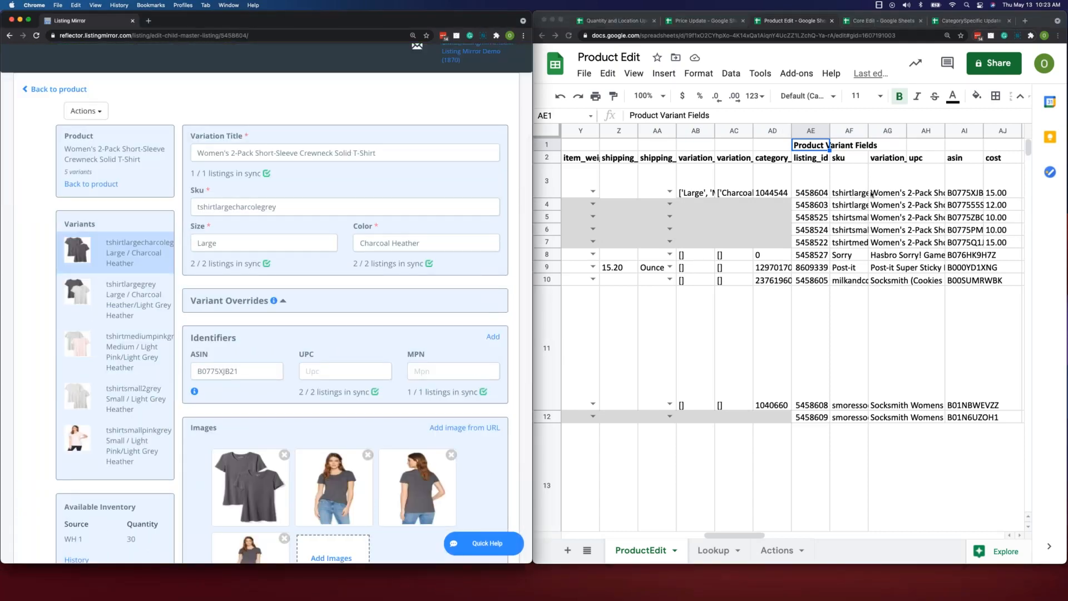
scroll(872, 194, "right", 3)
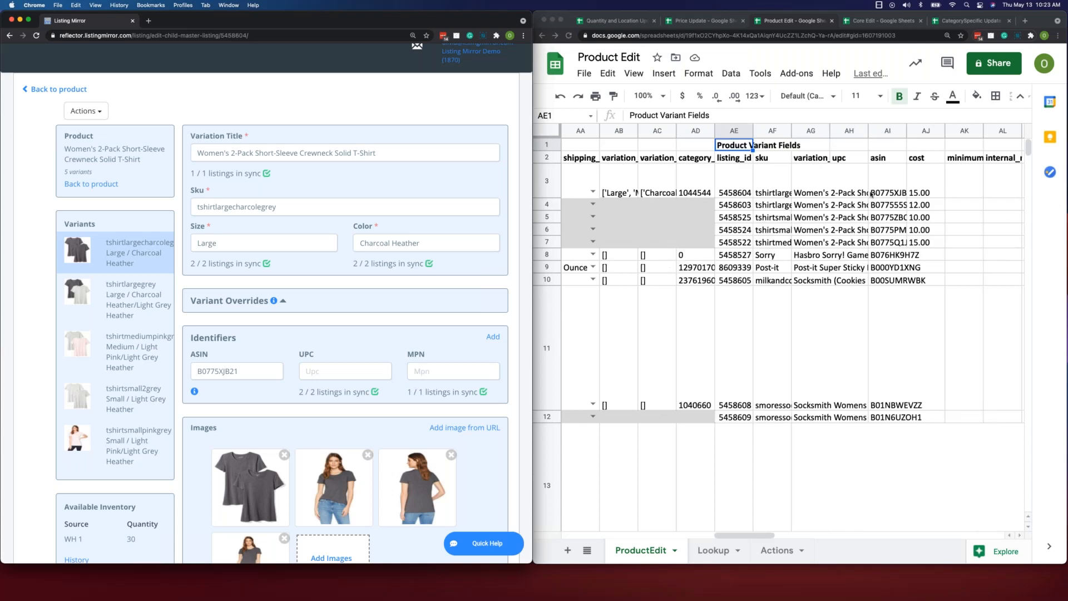
scroll(943, 221, "right", 20)
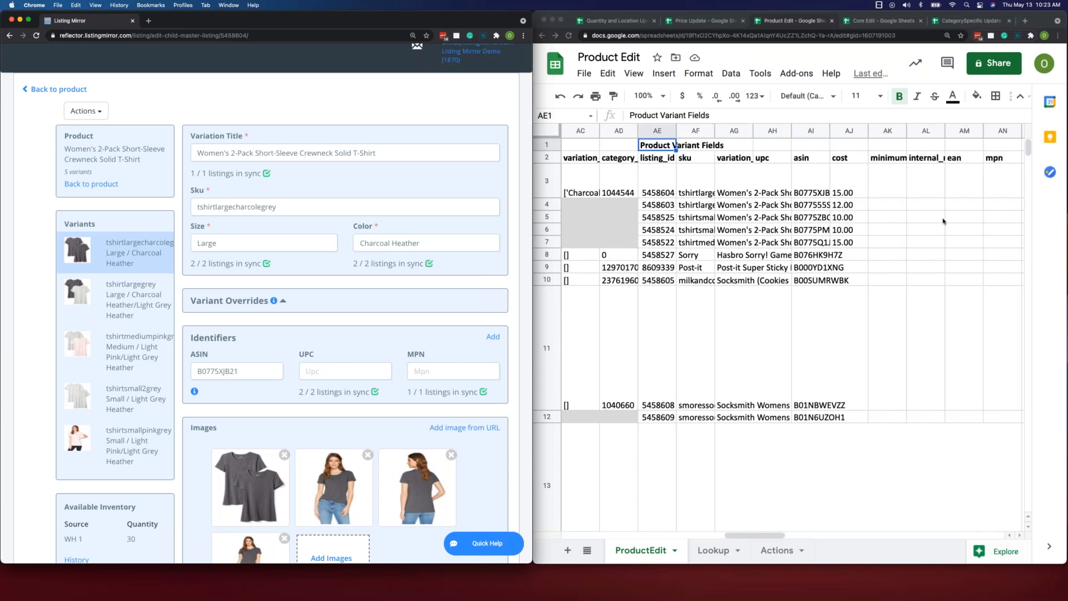
scroll(940, 221, "right", 1)
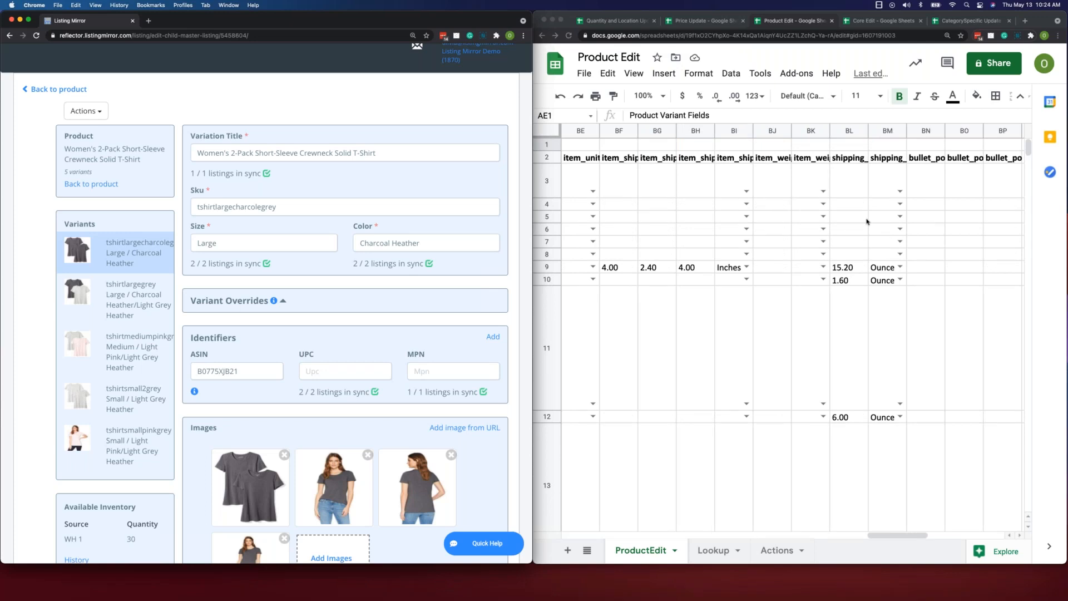
scroll(823, 220, "left", 13)
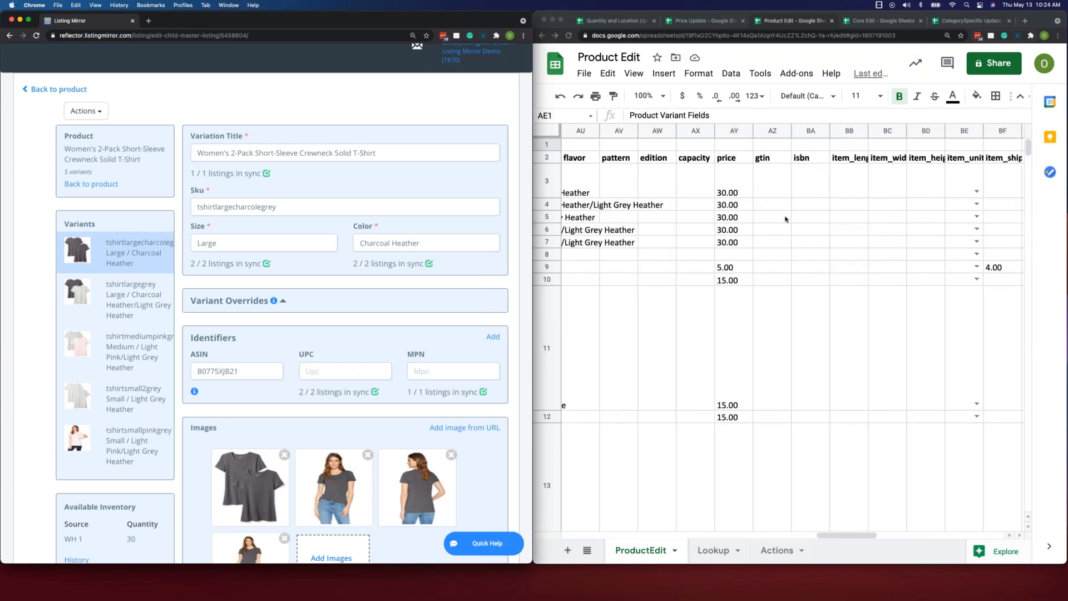
scroll(784, 219, "left", 20)
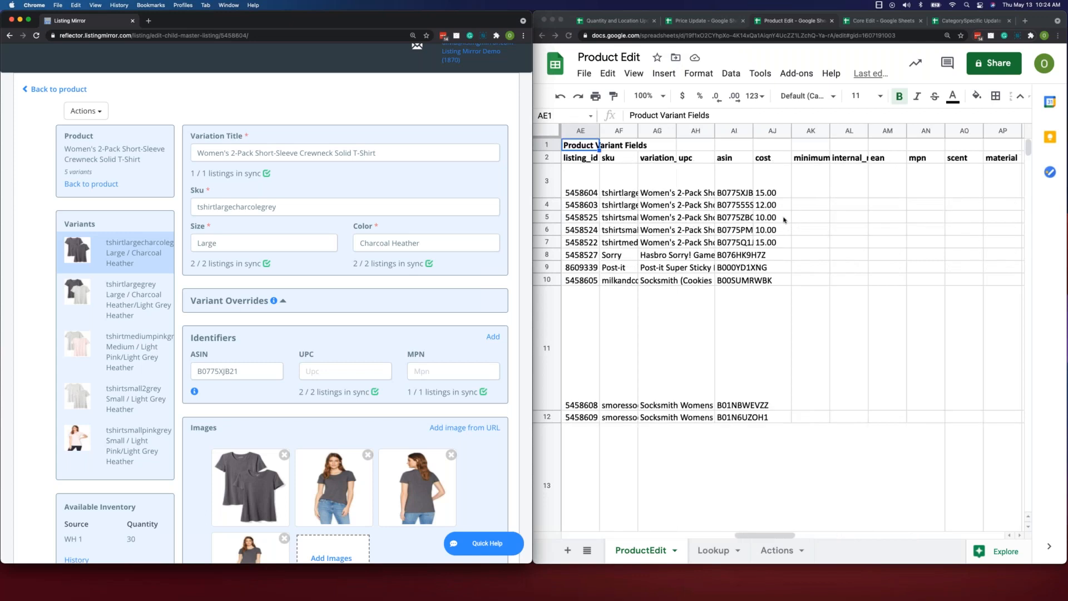
- Examine the greyed-out Product Fields cells in the T-shirt's variant rows, selecting cells A4, A5, B4 and F6
scroll(690, 237, "left", 20)
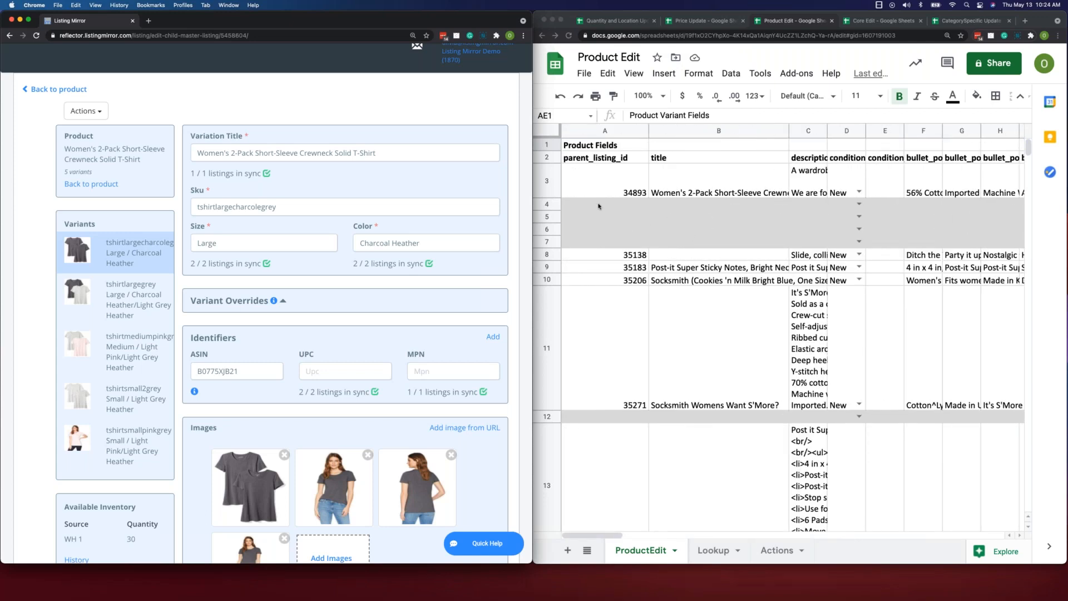
left_click(704, 235)
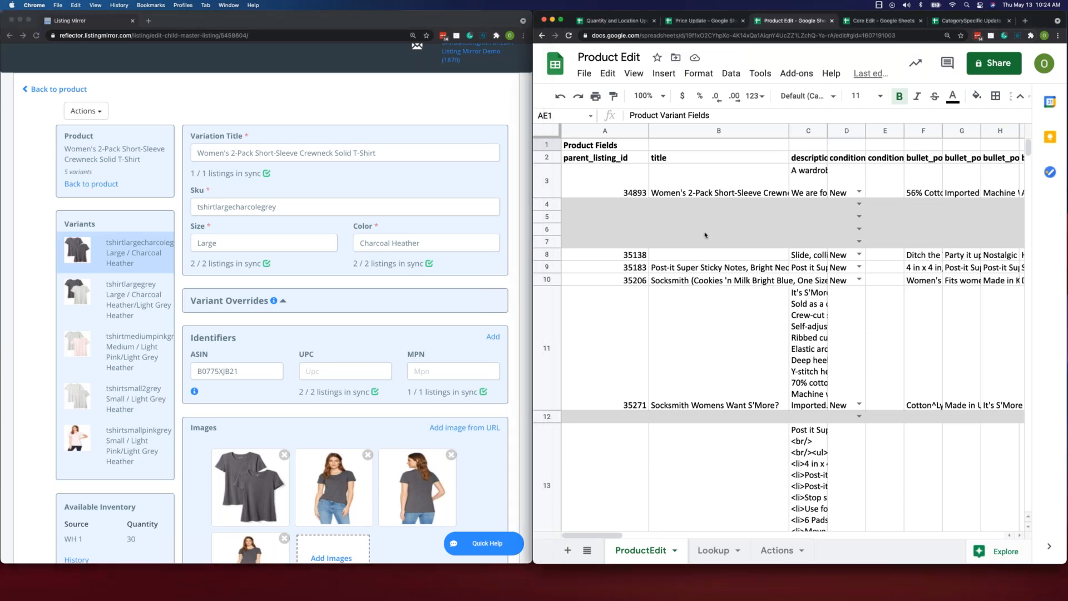
left_click(627, 206)
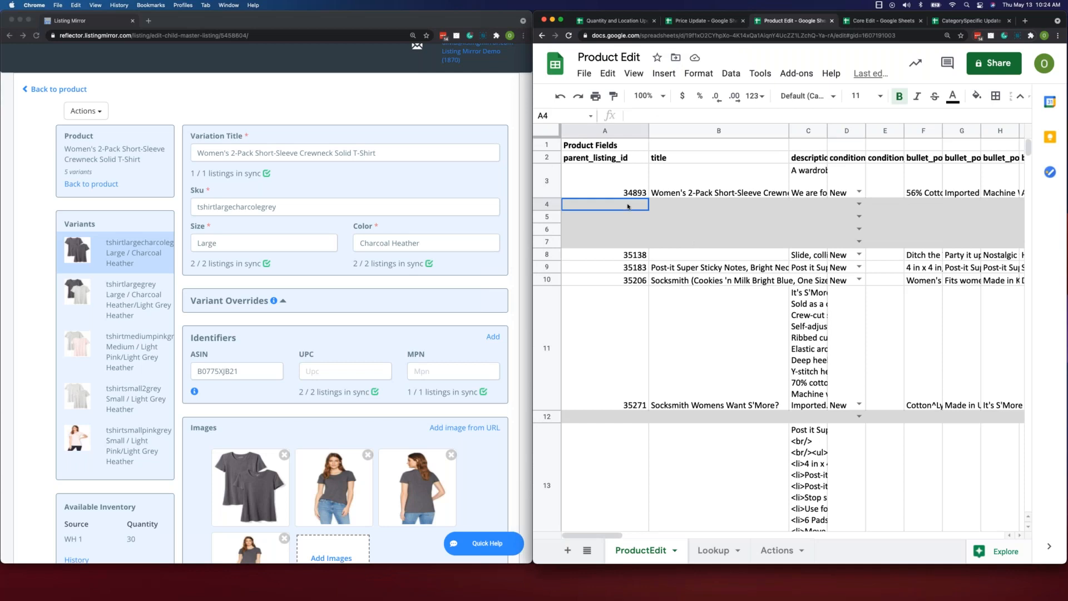
key("Down")
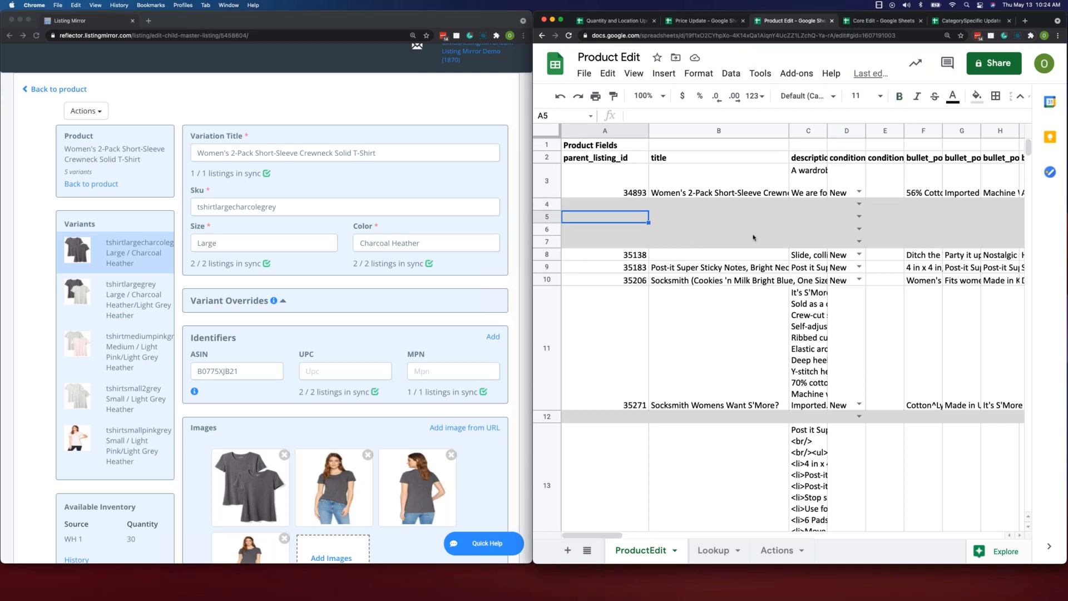
left_click(722, 207)
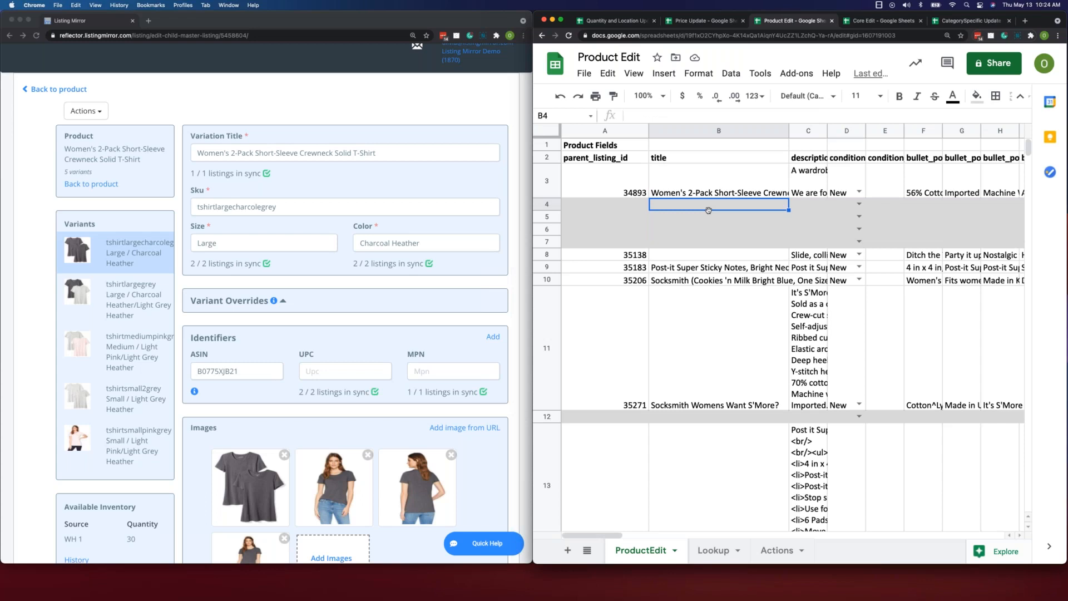
left_click(910, 230)
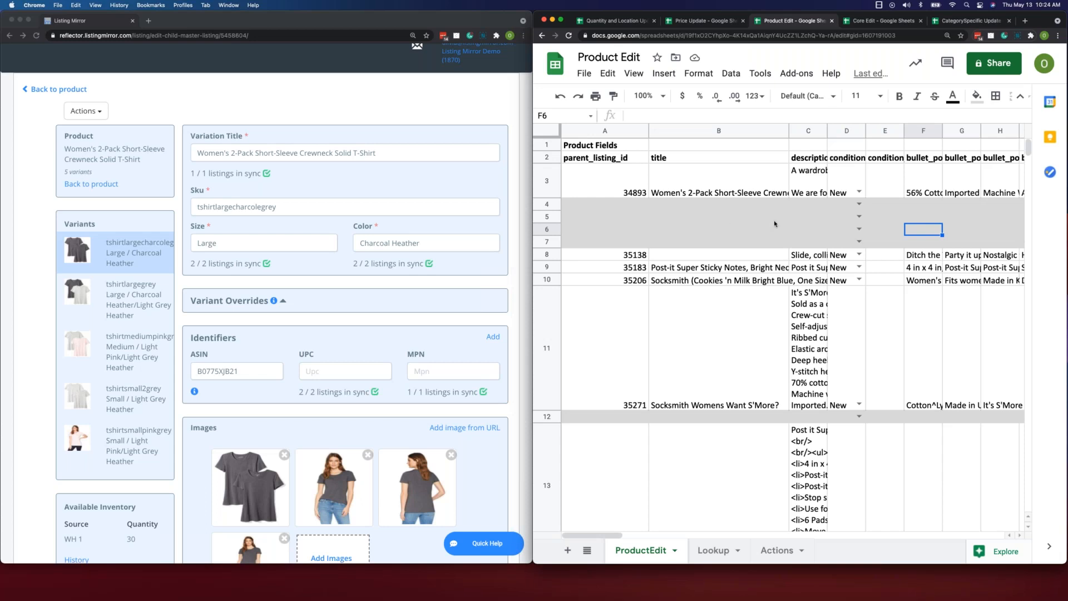
- Return to the Product Variant Fields columns and select the asin cell in row 4
scroll(775, 224, "right", 10)
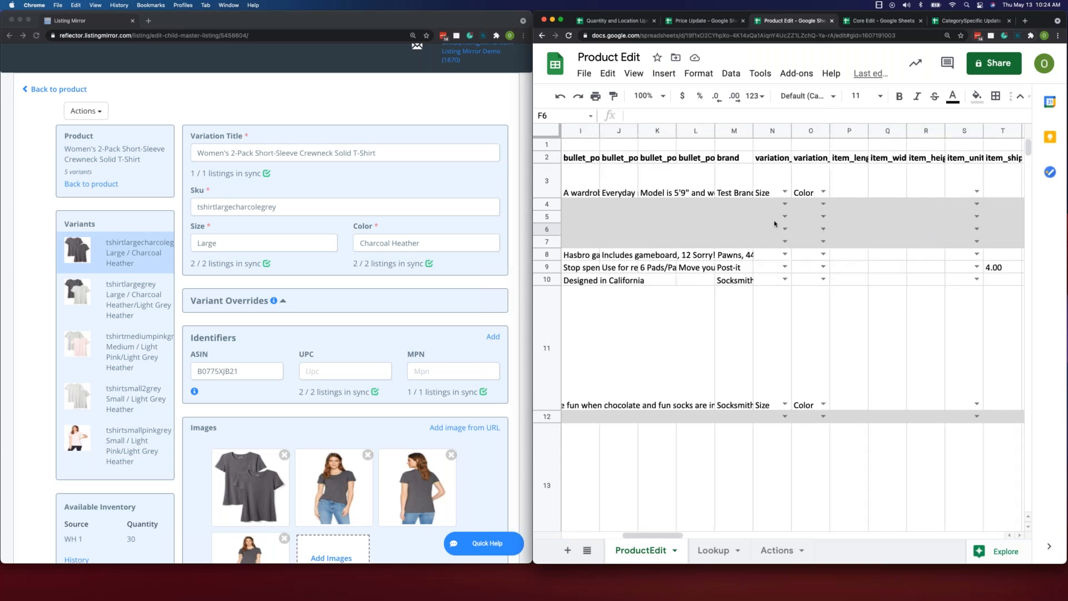
scroll(773, 225, "right", 10)
left_click(811, 205)
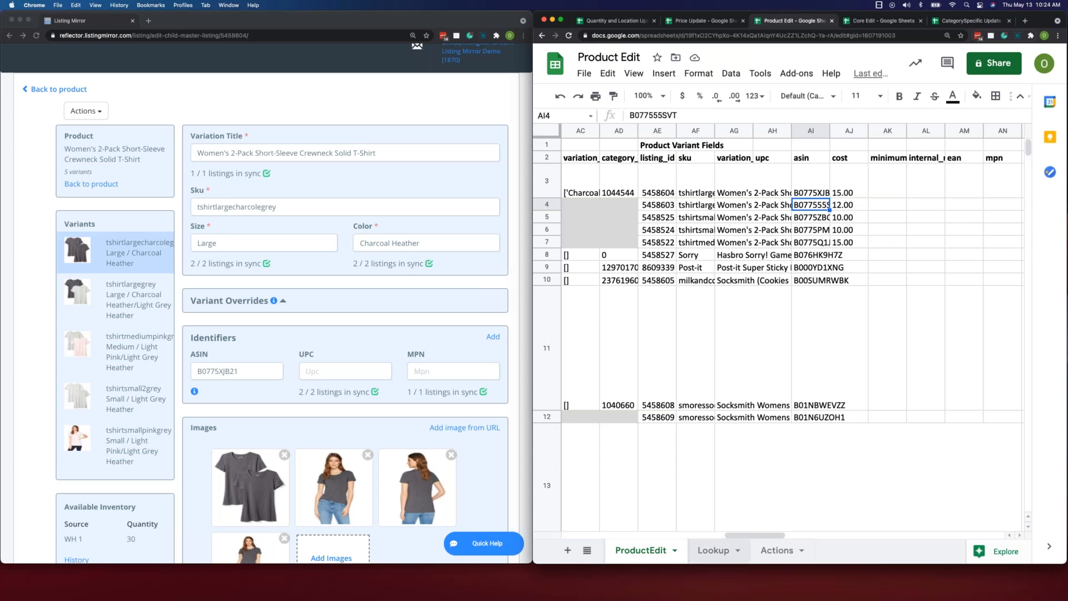
- Review the allowed values in the Lookup sheet and the channel field names in the Actions sheet
left_click(713, 550)
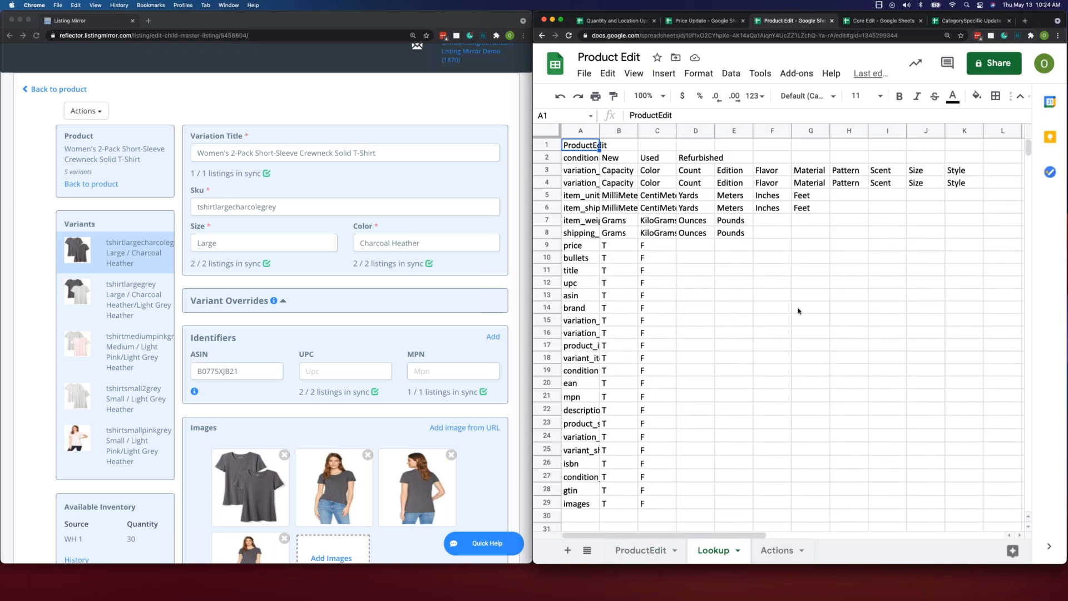
left_click(779, 550)
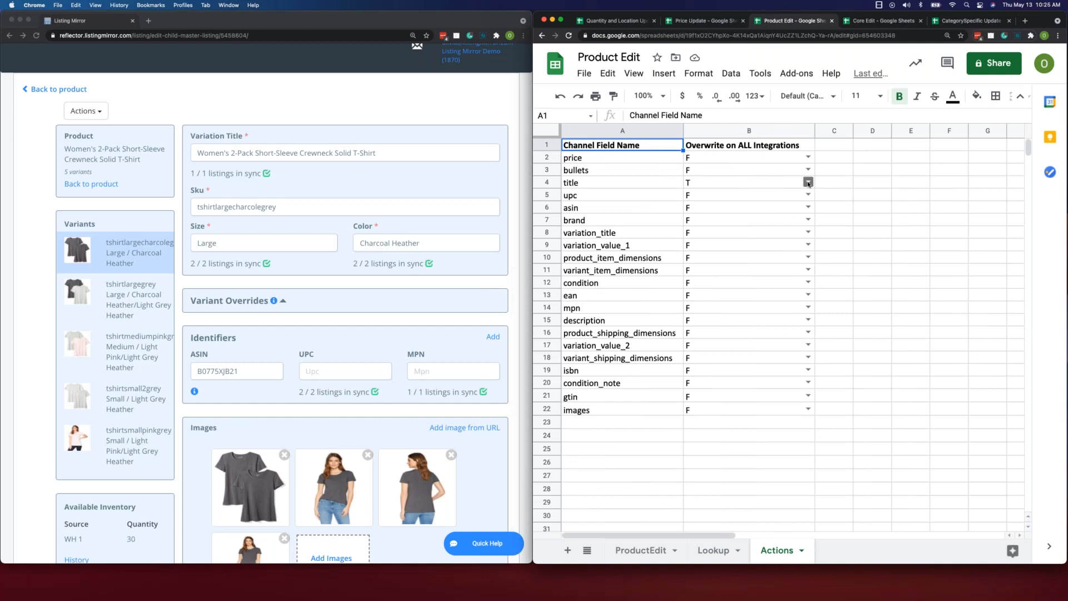
- Set the title field's Overwrite on ALL Integrations value to F
left_click(808, 182)
left_click(708, 213)
left_click(834, 211)
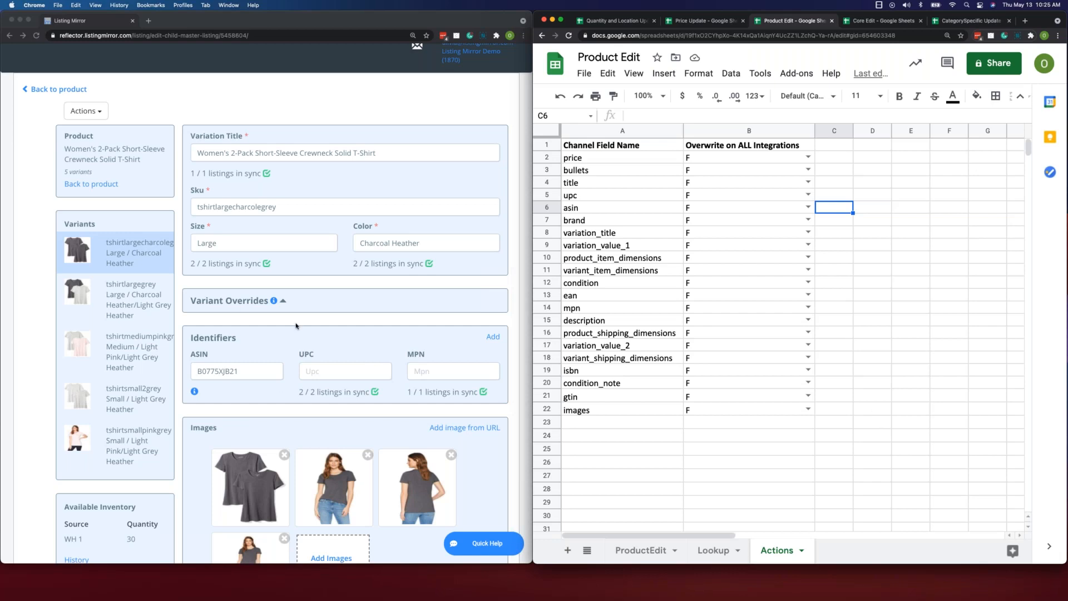
- Check the eBay and Walmart sync details for the variant's price, and close them without syncing
scroll(295, 325, "down", 6)
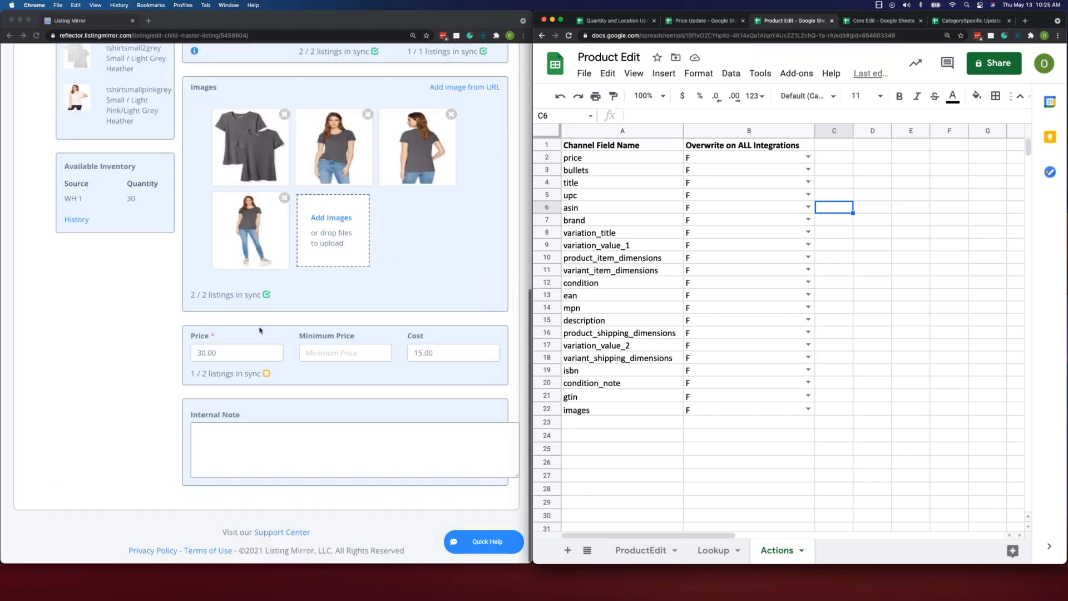
left_click(269, 382)
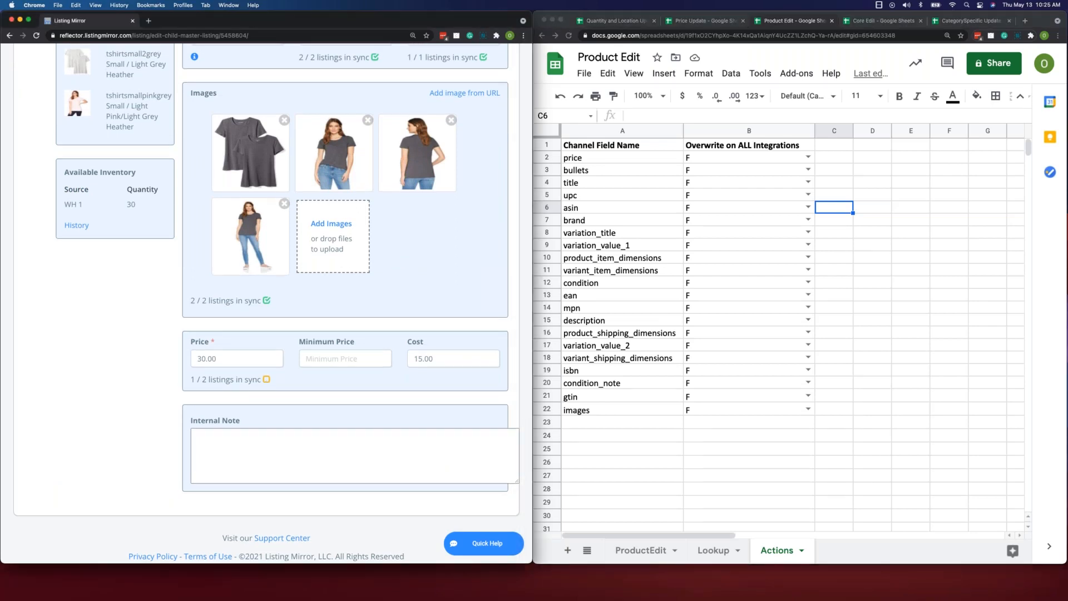
left_click(266, 381)
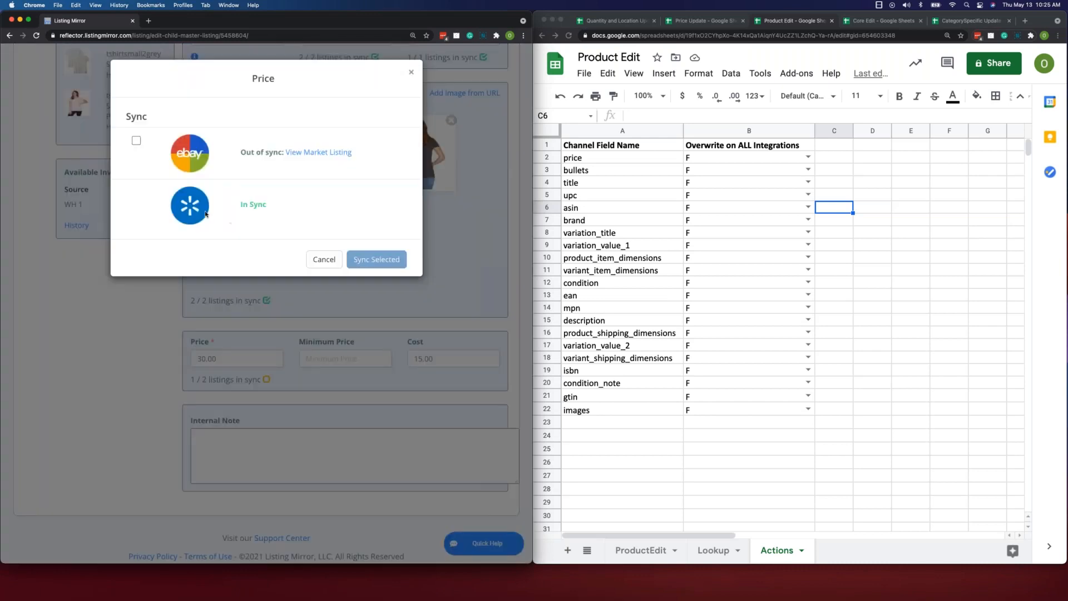
left_click(324, 259)
left_click(858, 331)
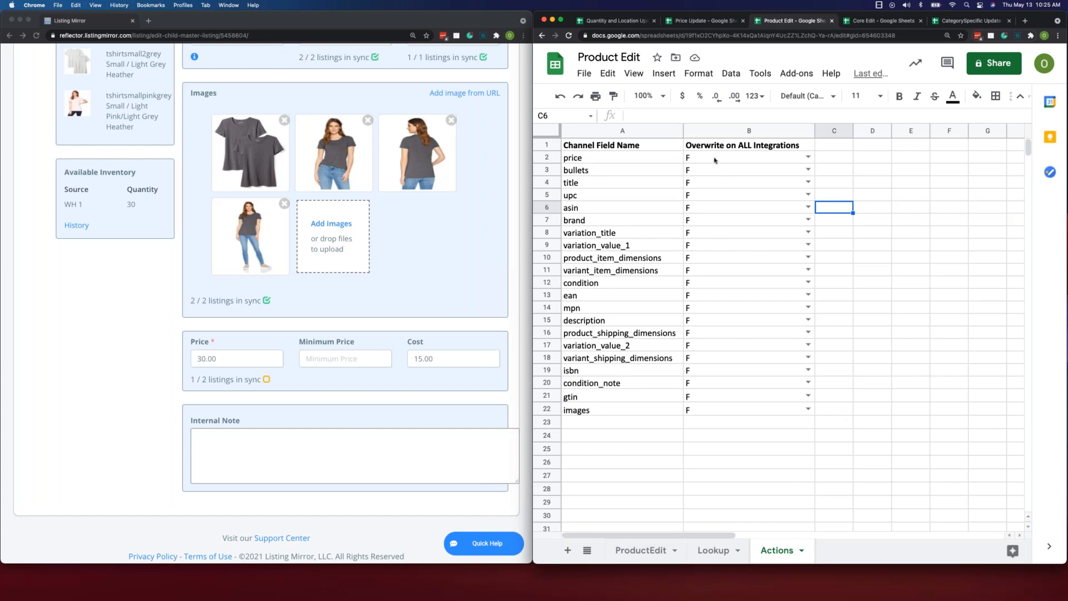
- Set the title field's Overwrite on ALL Integrations value to T in the Actions sheet
left_click(807, 183)
left_click(769, 204)
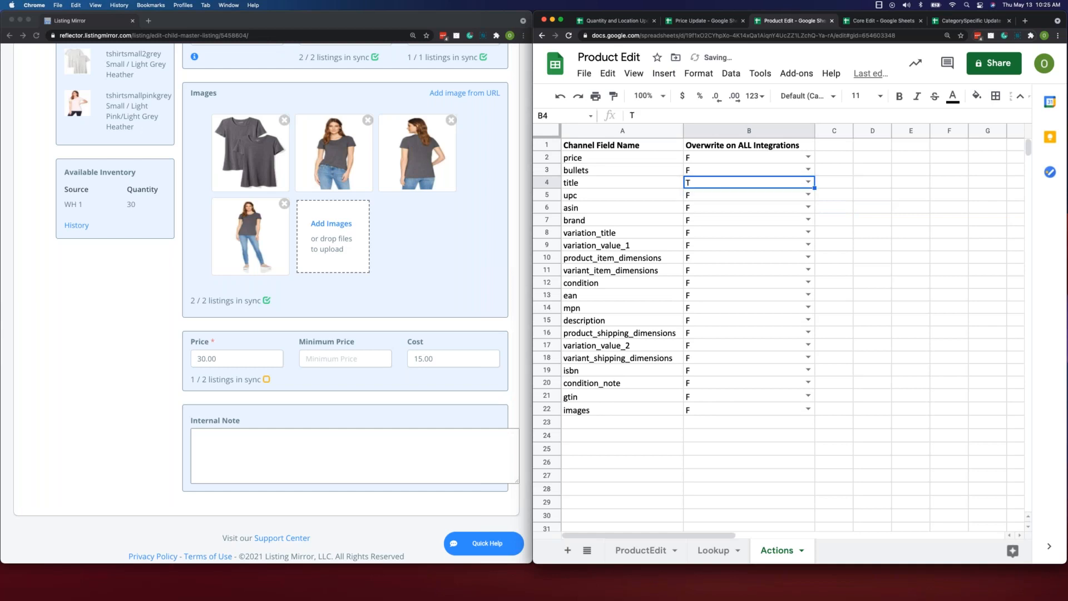
left_click(834, 221)
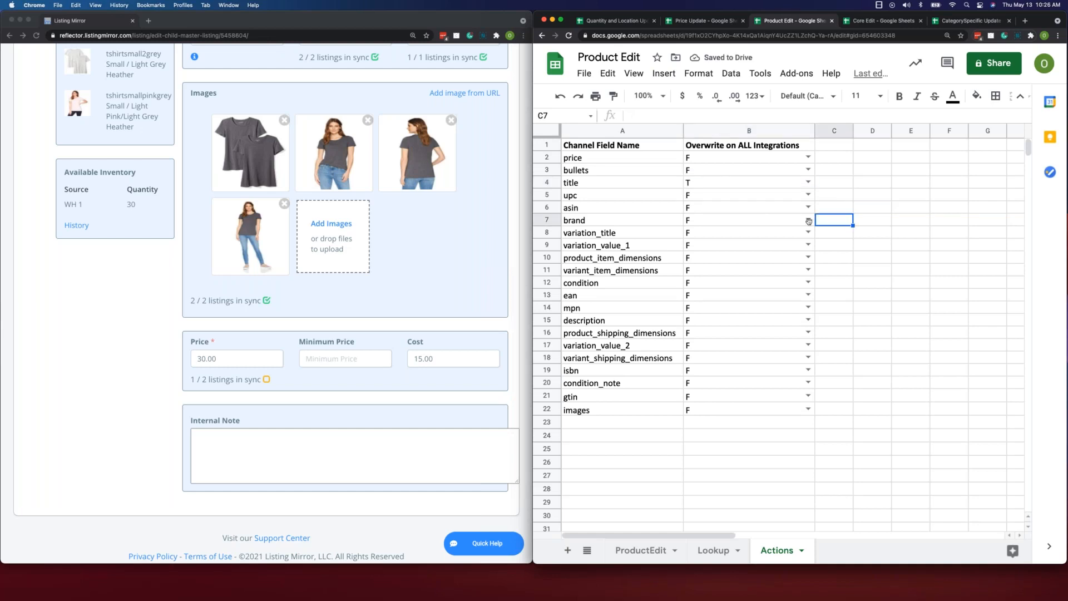
- Return to the T-shirt's parent product page and show the ProductEdit sheet beside it
scroll(380, 259, "up", 5)
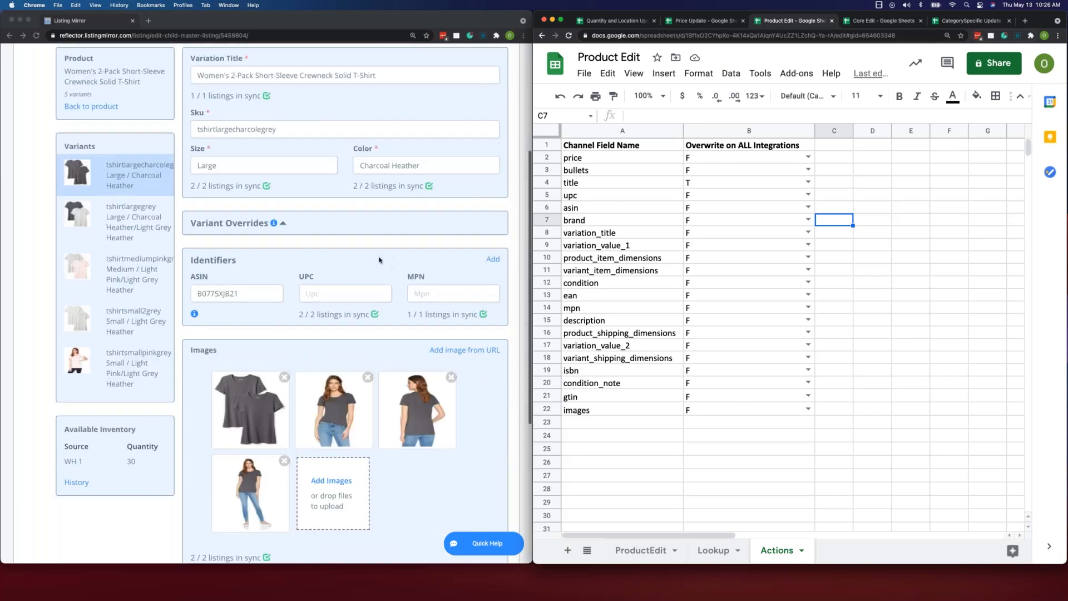
scroll(380, 260, "up", 4)
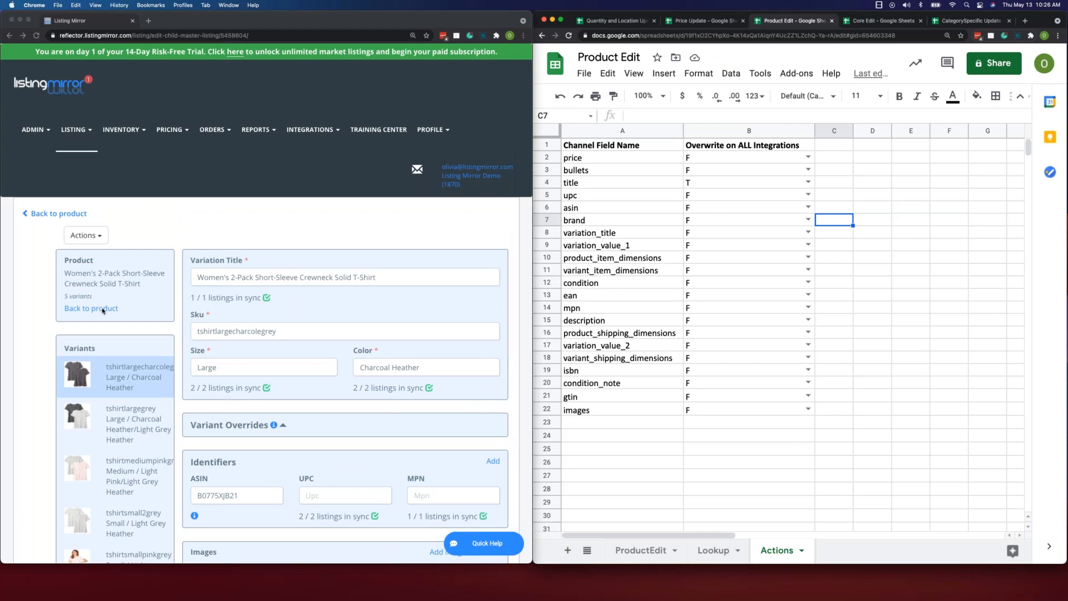
left_click(102, 311)
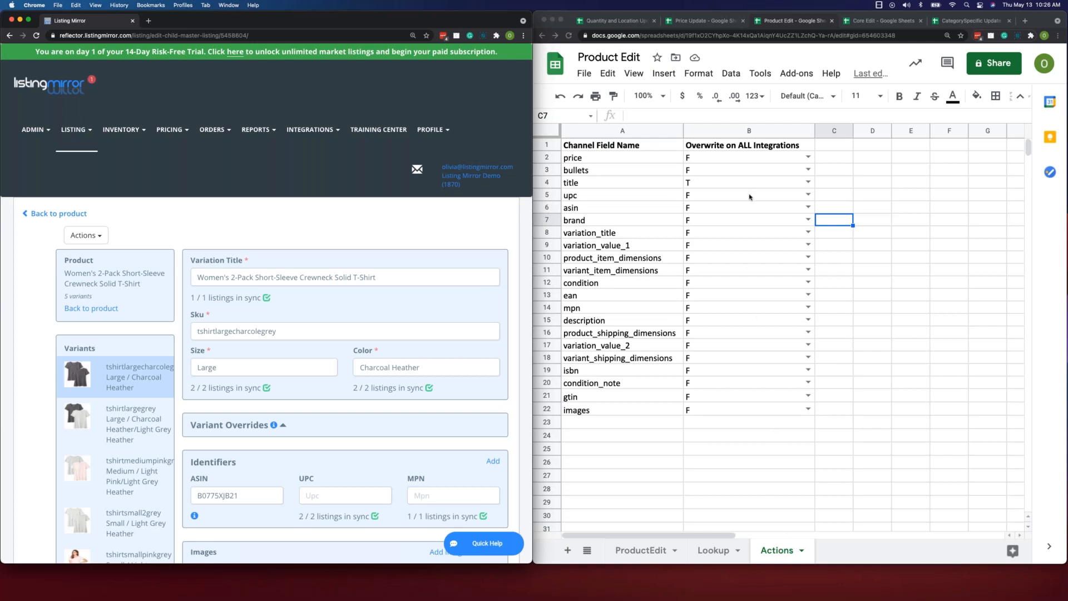
left_click(638, 551)
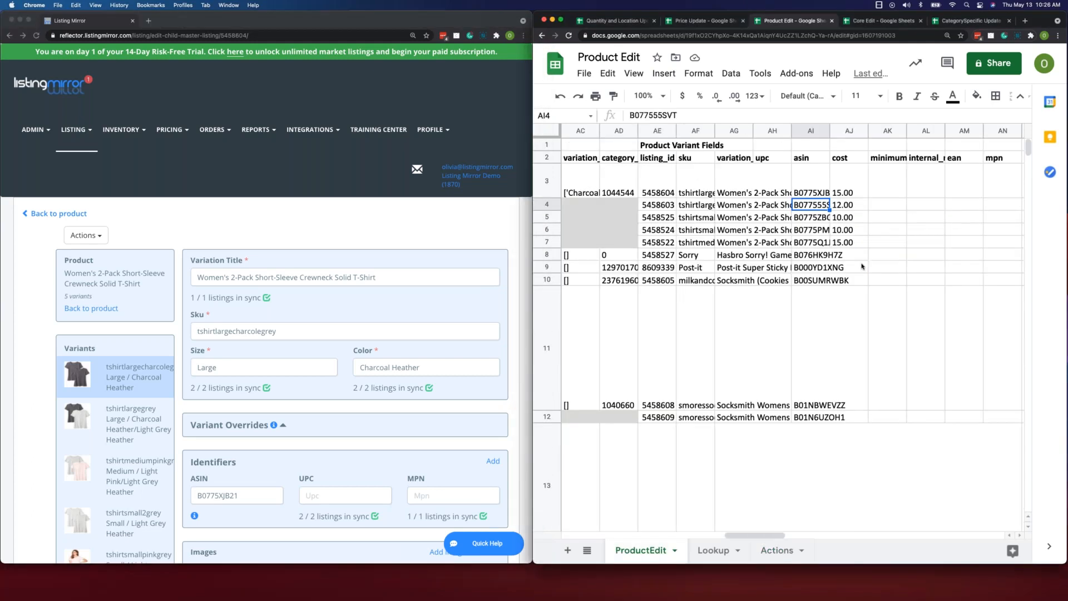
left_click(78, 213)
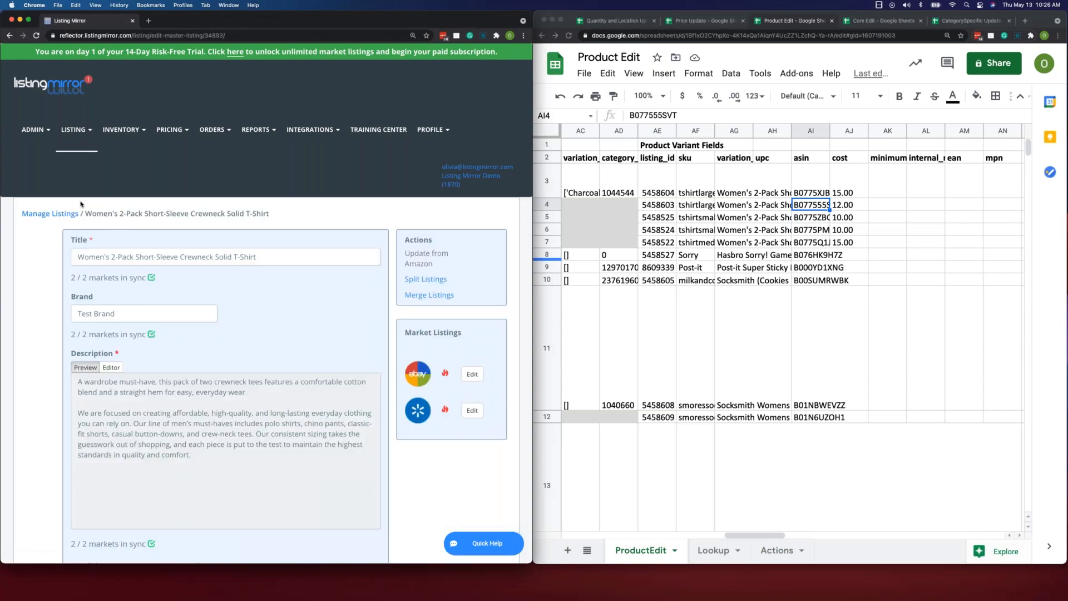
- Open the Manage Listings page and look over its products beside the rows of the ProductEdit sheet
left_click(53, 214)
scroll(339, 297, "down", 3)
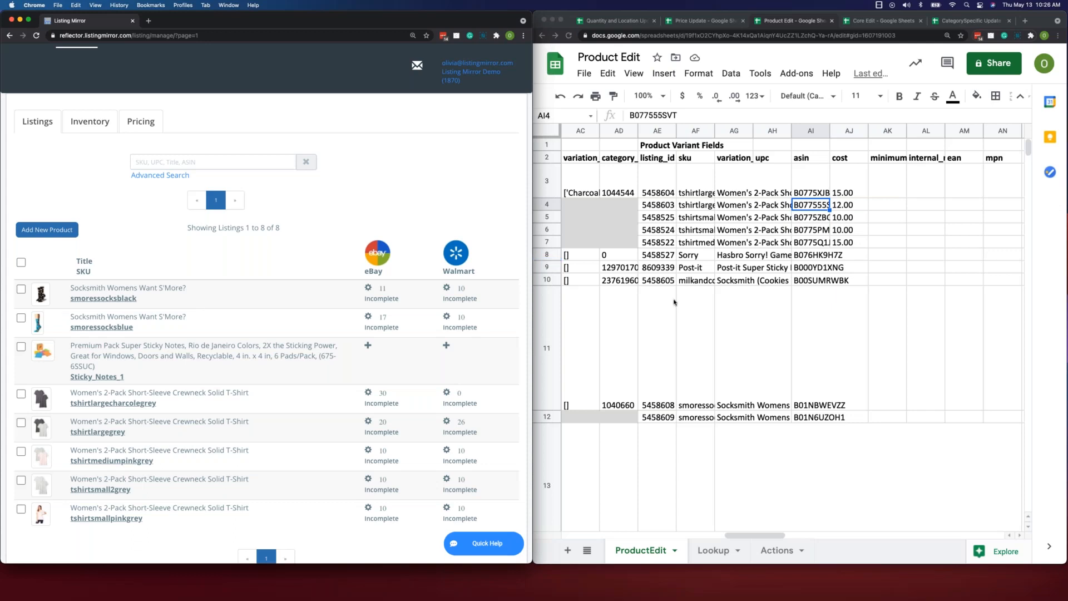
scroll(707, 302, "down", 2)
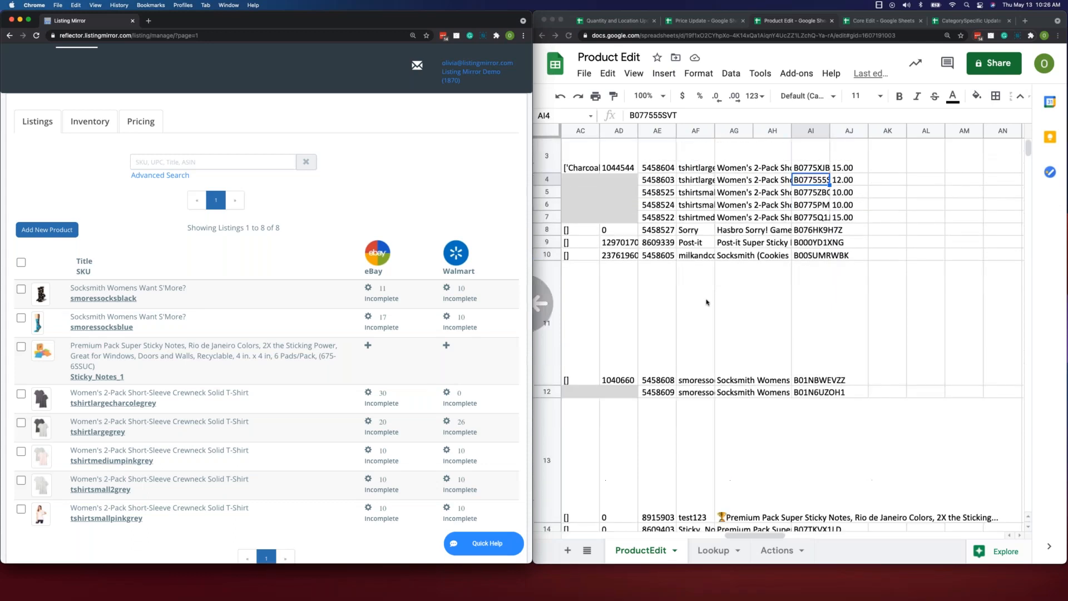
scroll(706, 302, "left", 3)
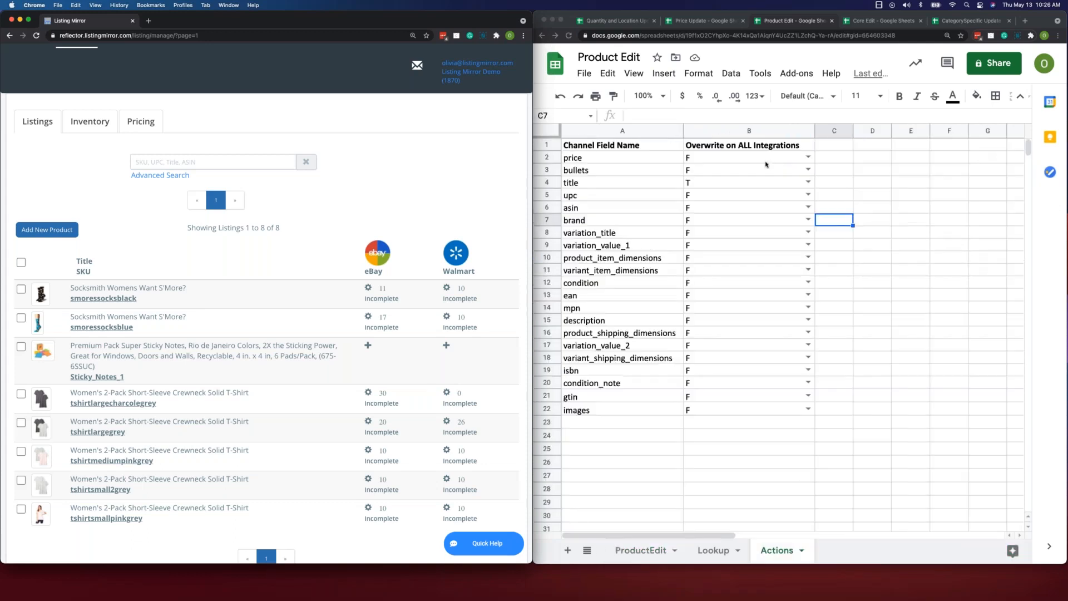
- Bring up the Core Edit spreadsheet and open Listing Mirror's Bulk Edit Templates page beside it
left_click(878, 24)
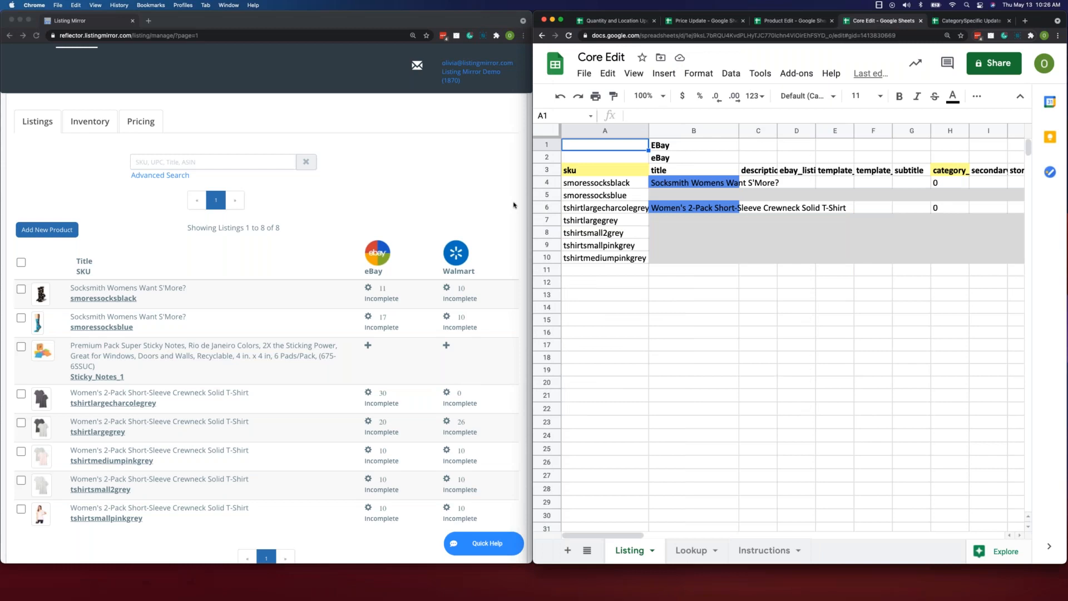
left_click(513, 206)
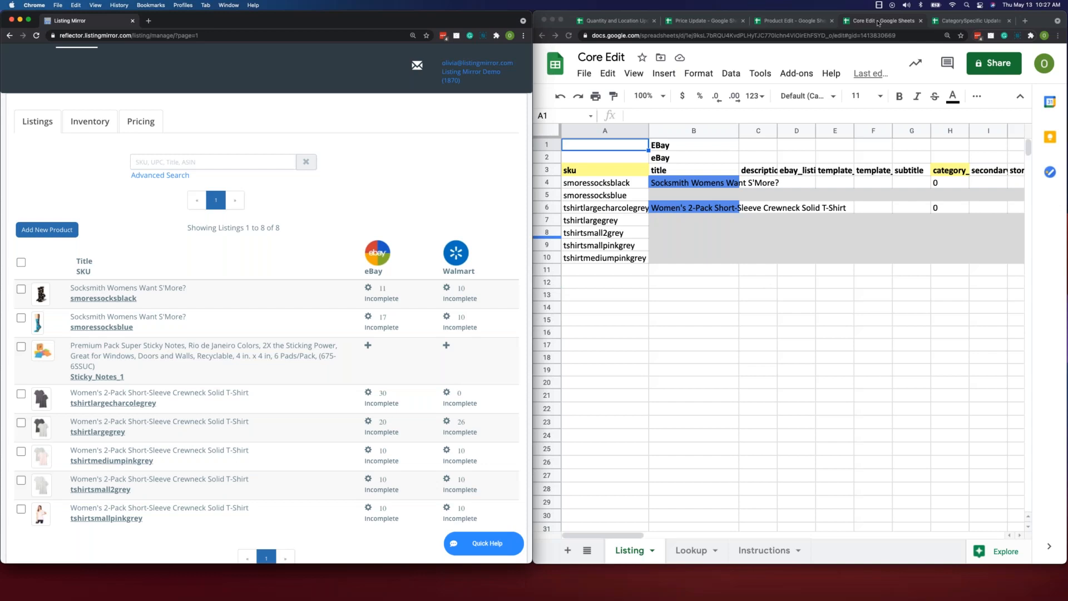
scroll(83, 89, "up", 2)
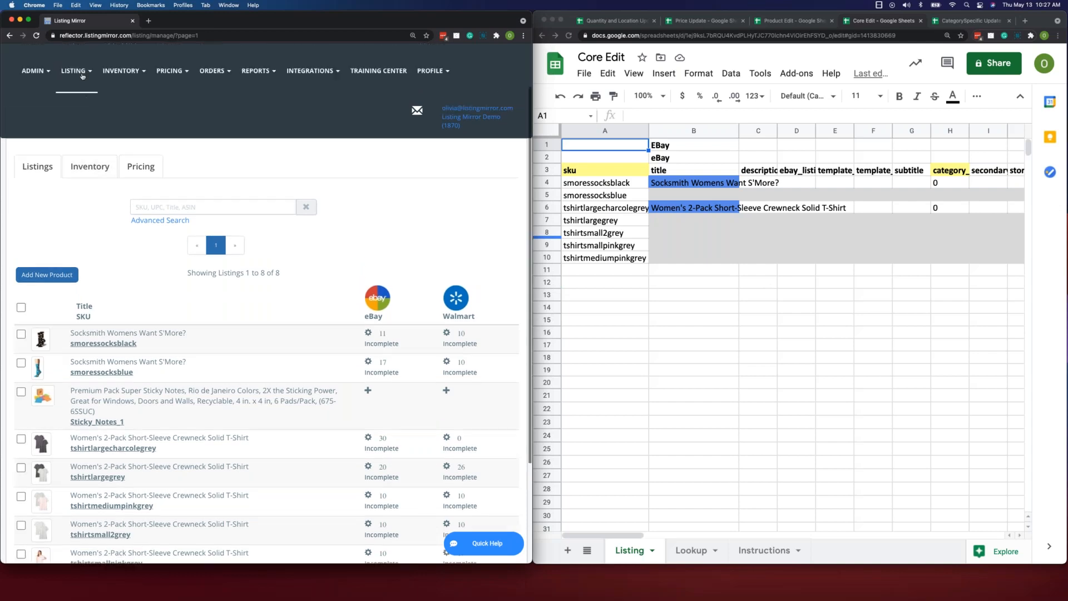
left_click(82, 72)
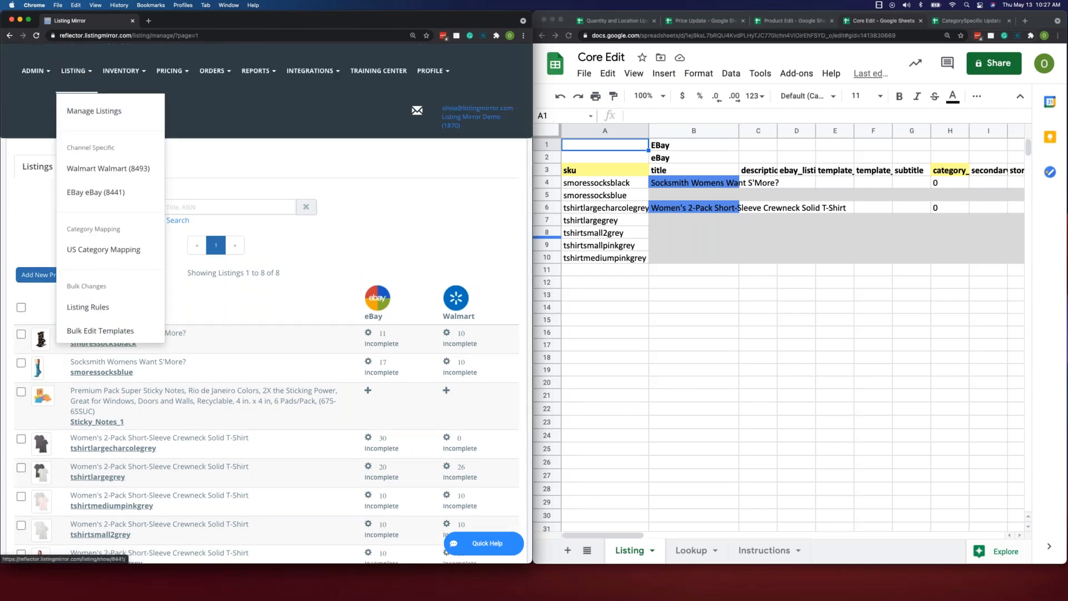
left_click(131, 336)
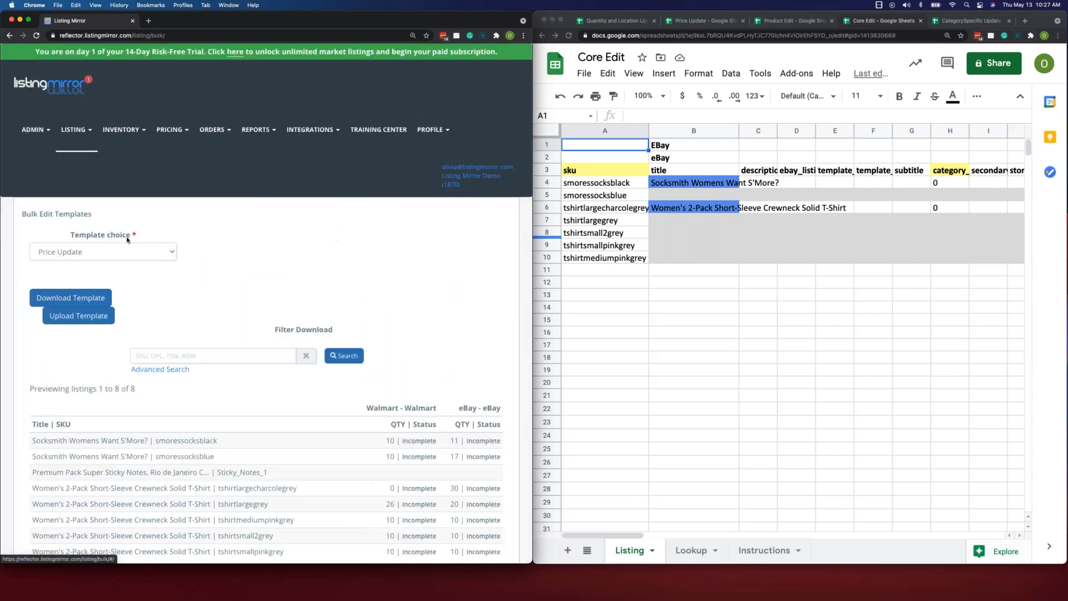
- Choose the Market Listing Core Edit template and set its integration to eBay
left_click(171, 252)
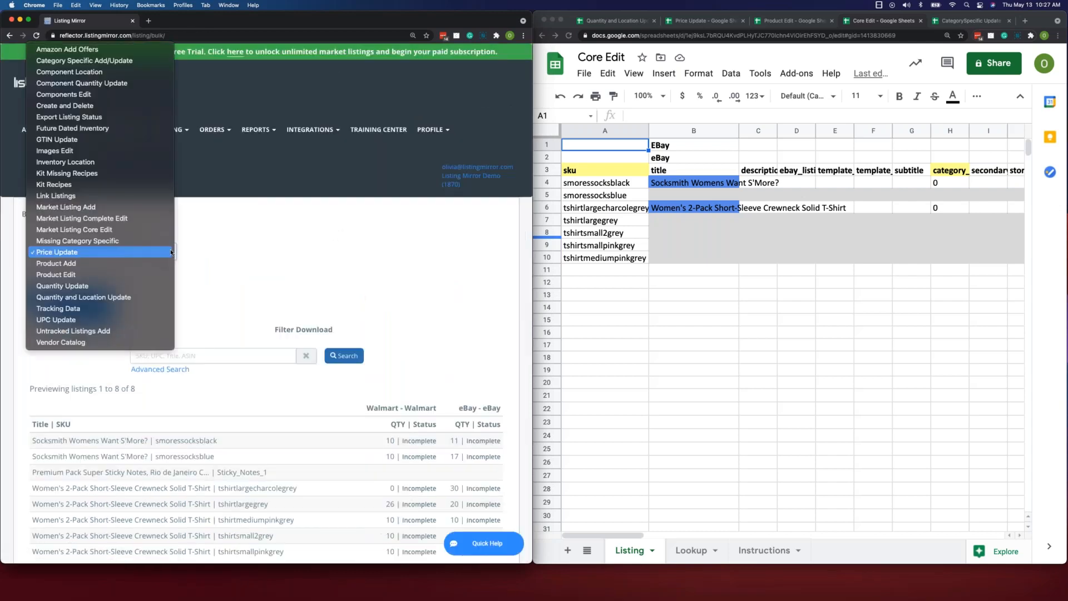
left_click(154, 230)
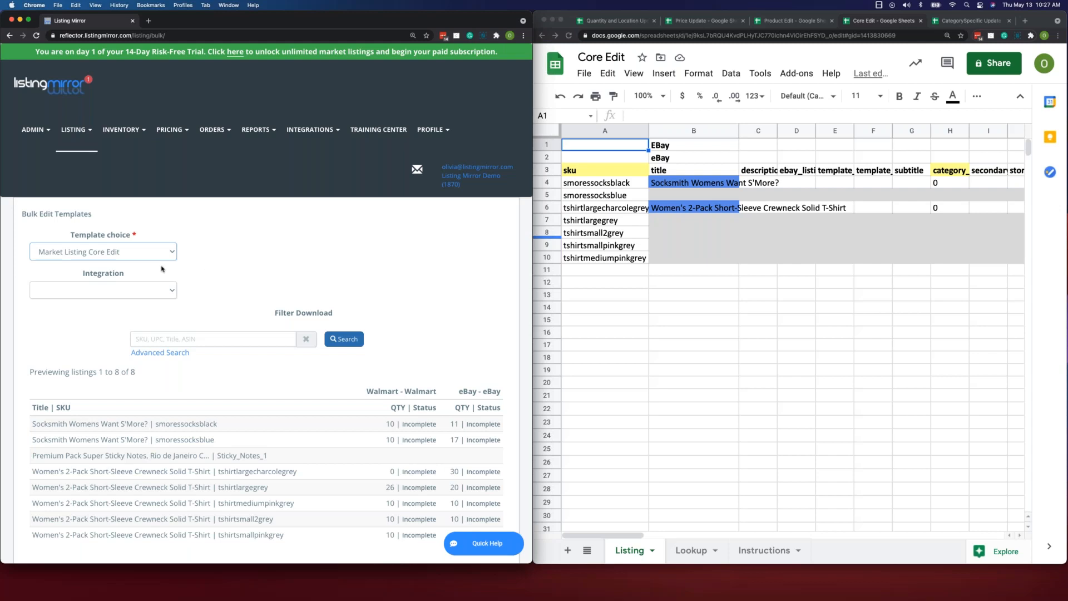
left_click(171, 298)
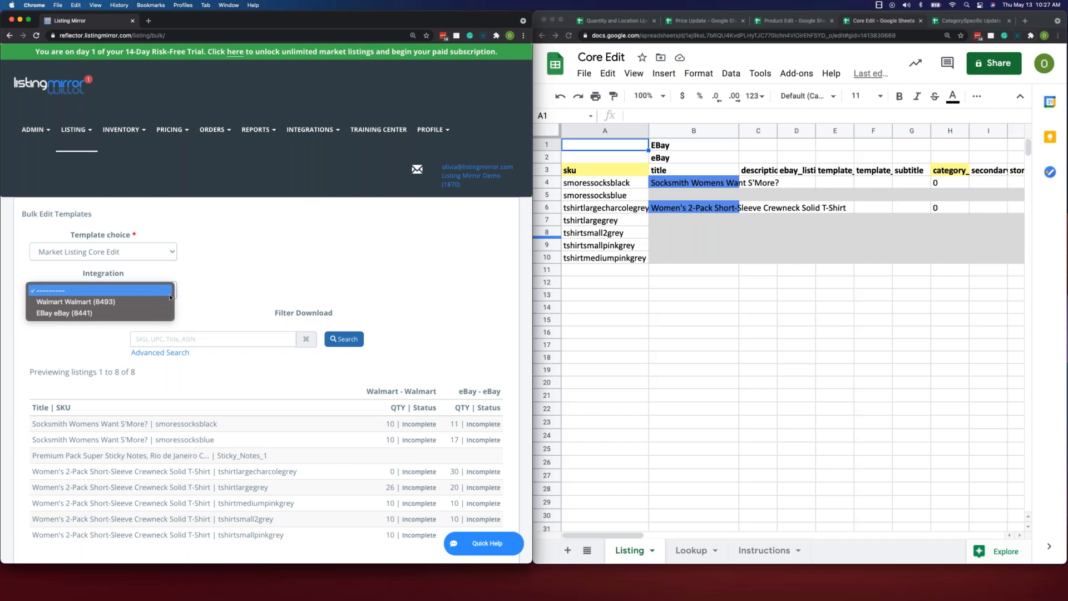
left_click(126, 316)
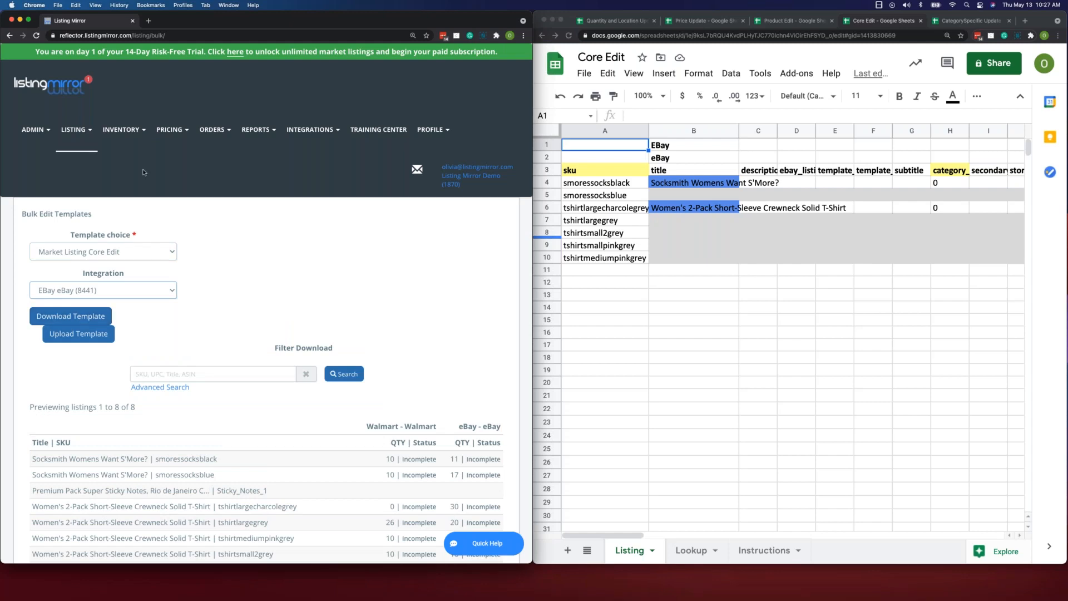
- Return to the Manage Listings page and open the eBay listing of smoressocksblack for editing
left_click(83, 132)
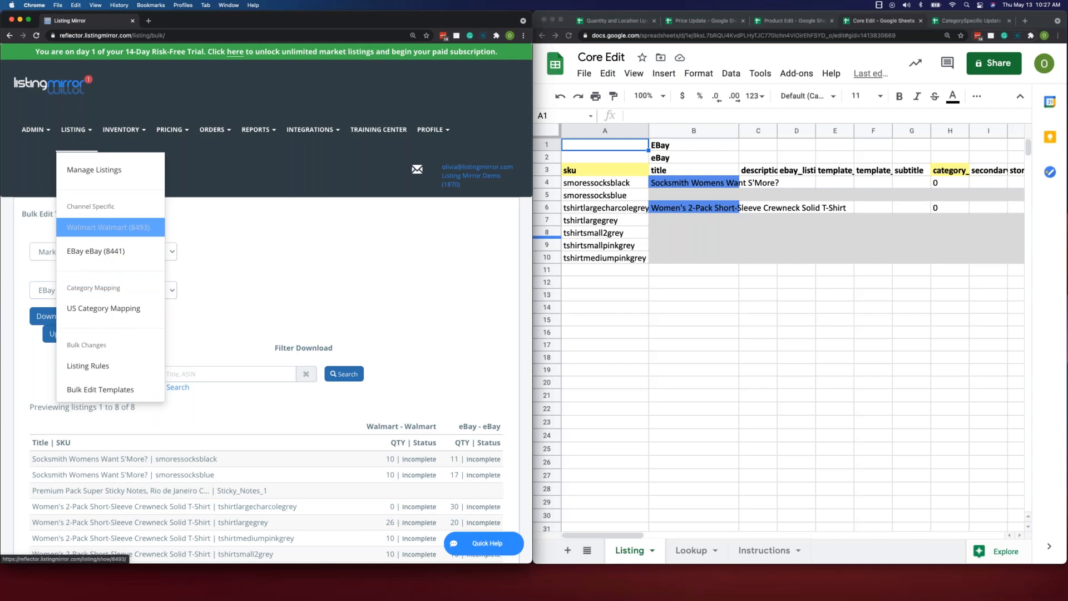
left_click(106, 227)
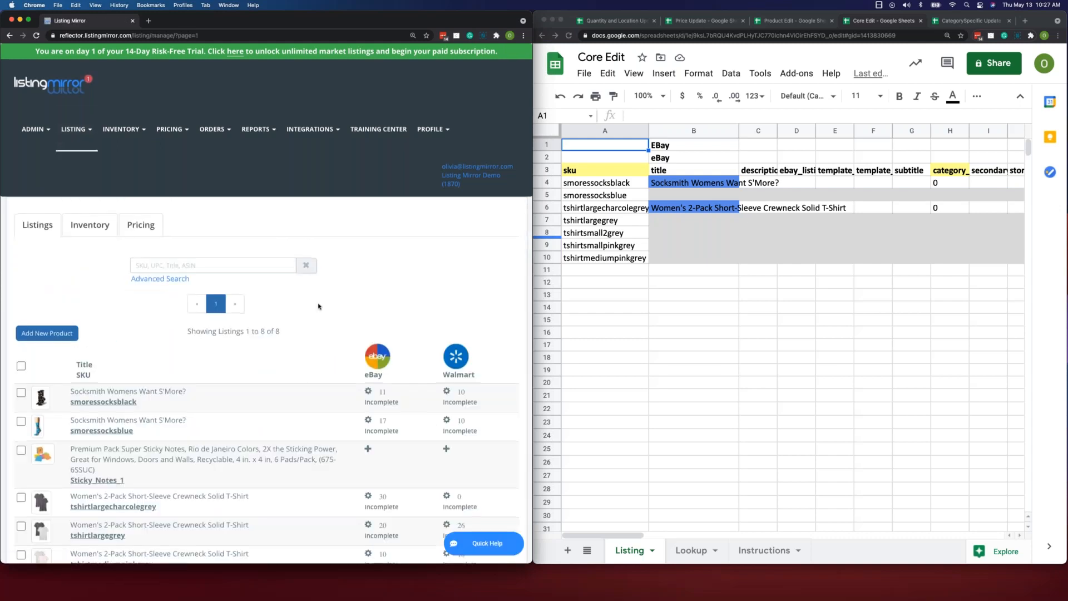
scroll(319, 306, "down", 1)
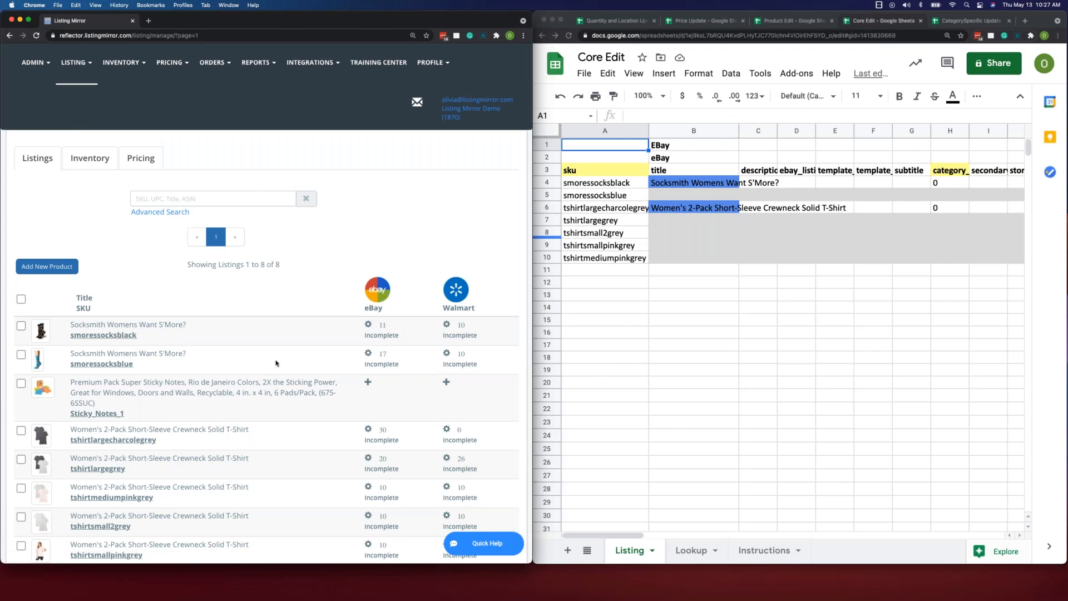
left_click(368, 325)
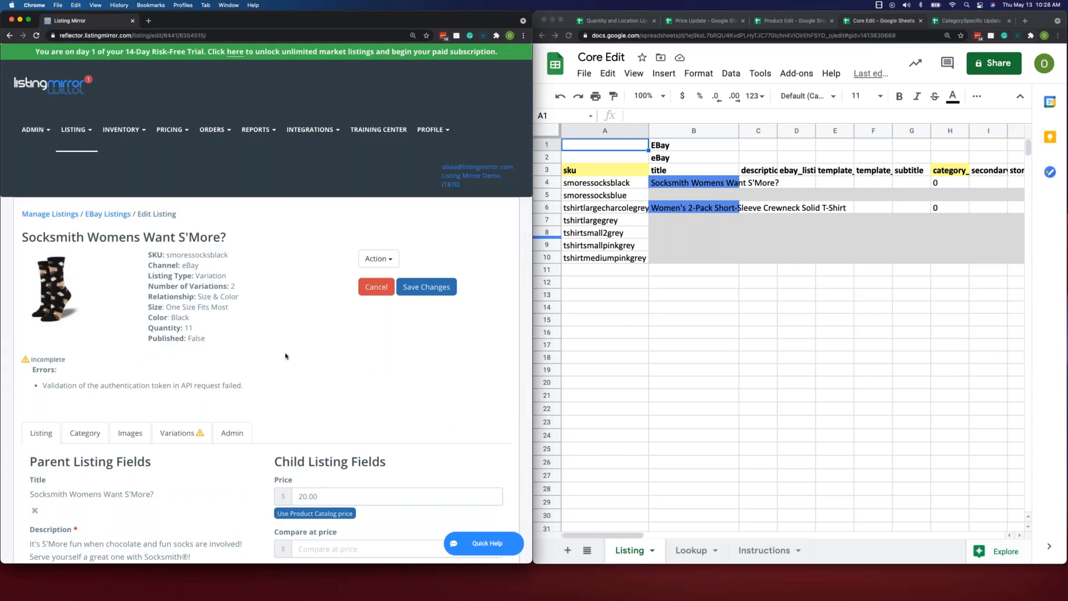
- Examine the Parent Listing Fields and Child Listing Fields of the sock's eBay listing, down to the shipping and payment profiles
scroll(285, 356, "down", 1)
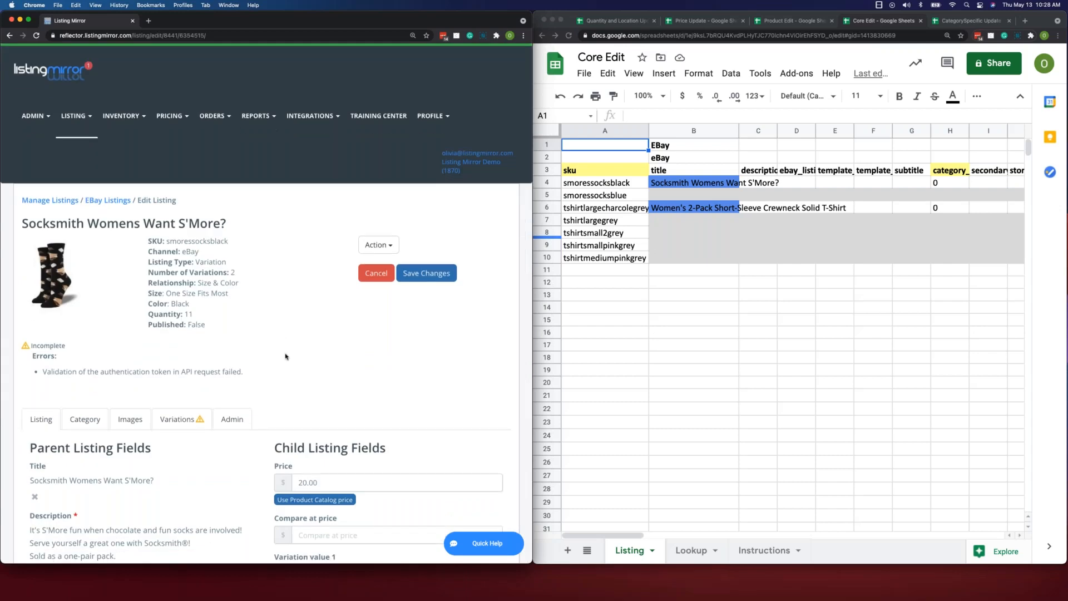
scroll(285, 356, "down", 3)
scroll(276, 348, "down", 2)
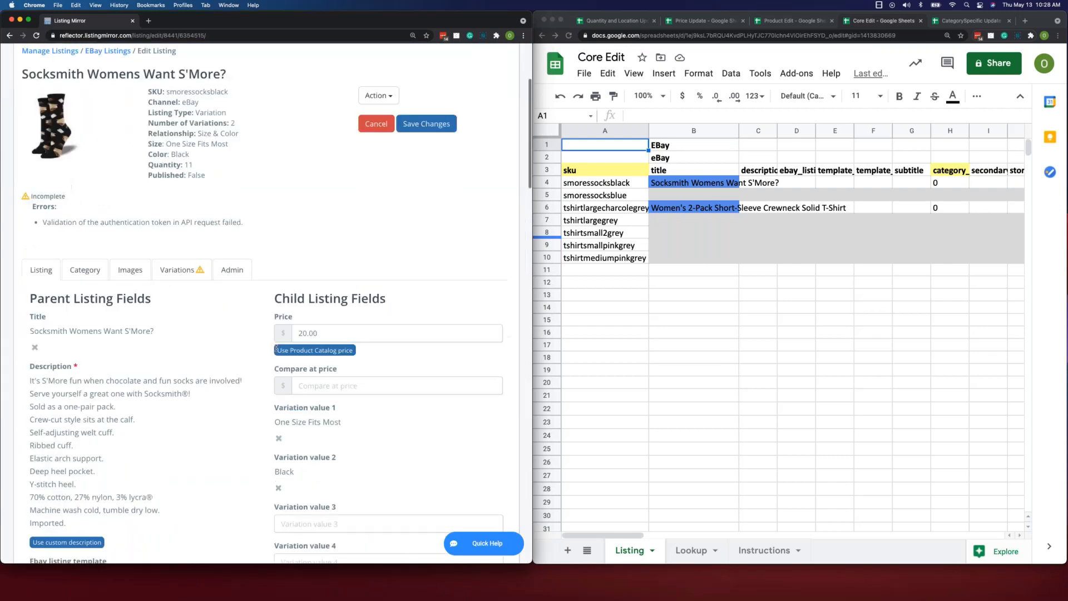
scroll(276, 349, "down", 2)
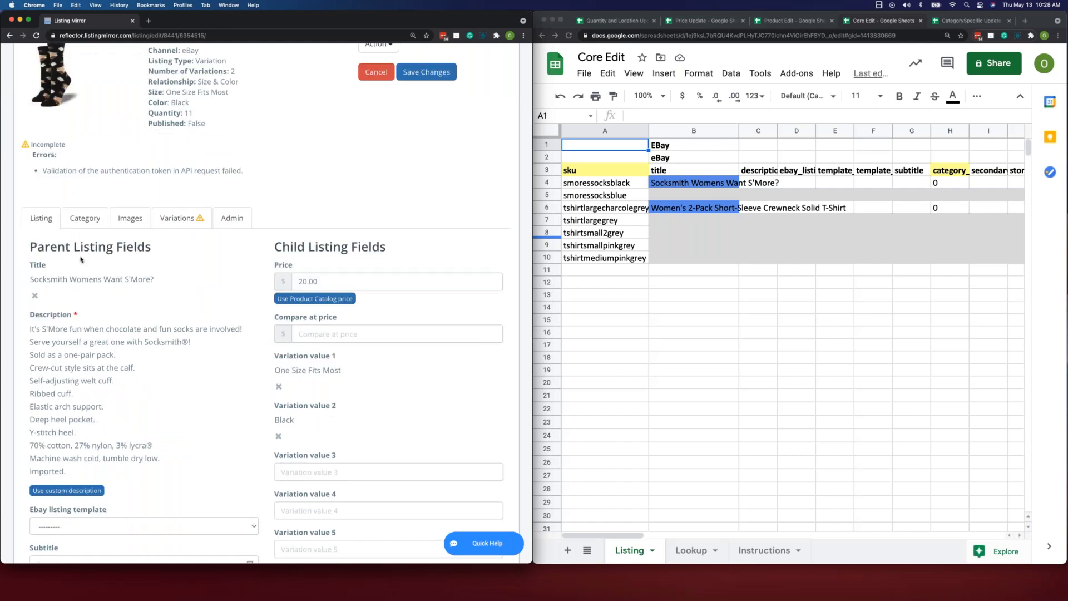
scroll(300, 272, "down", 3)
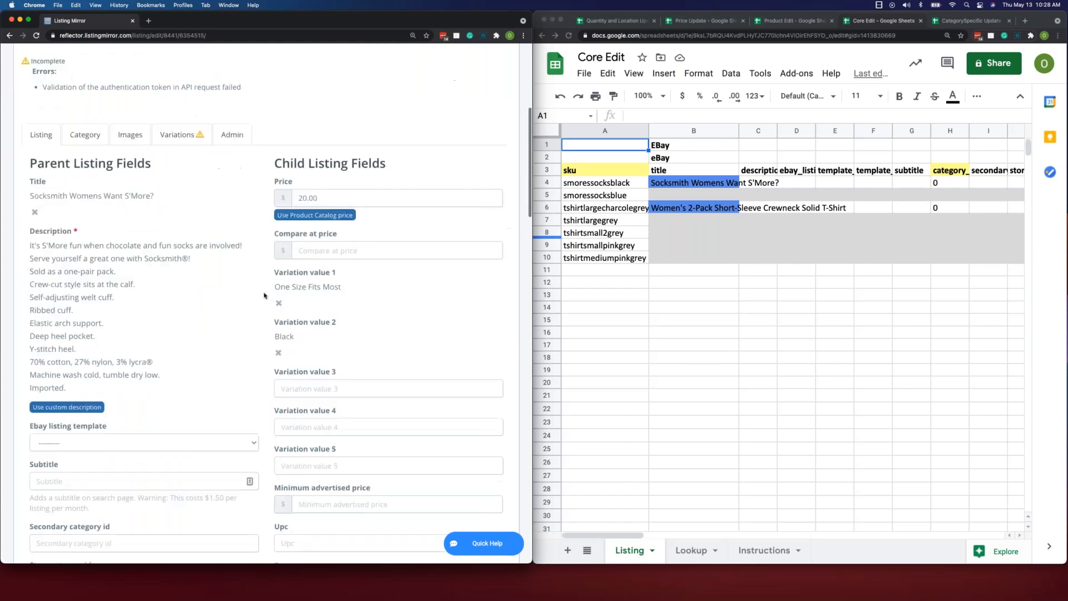
scroll(266, 244, "down", 3)
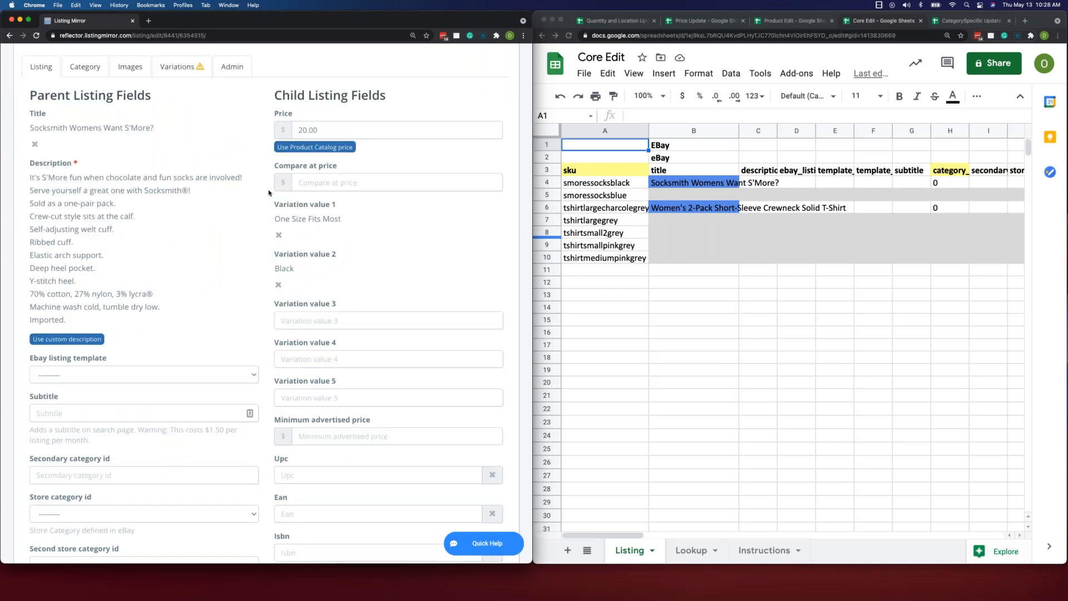
scroll(269, 193, "down", 2)
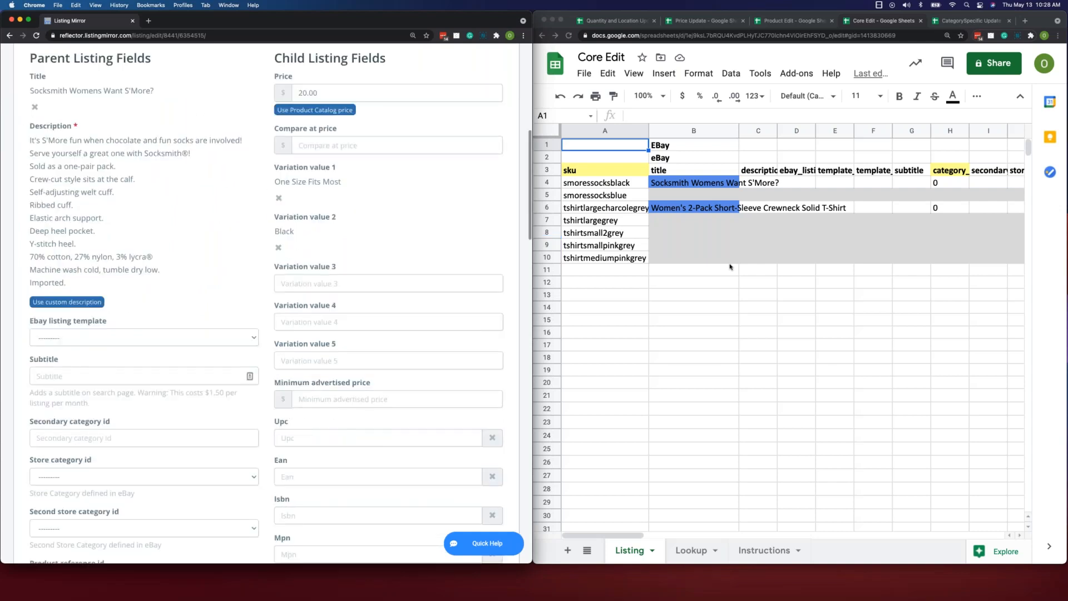
scroll(186, 186, "up", 4)
scroll(187, 186, "up", 2)
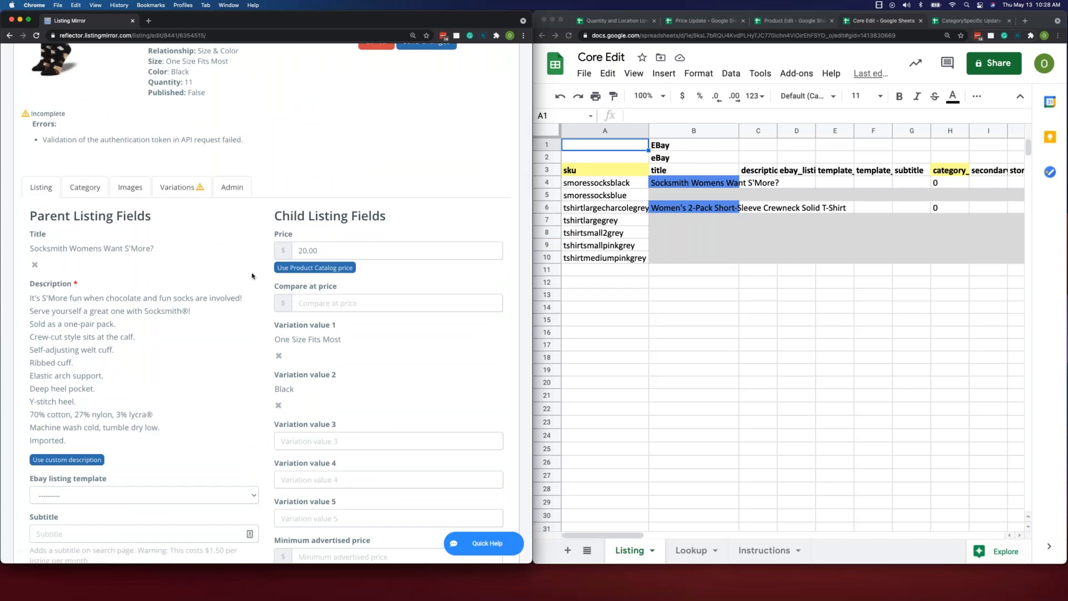
scroll(253, 283, "down", 1)
scroll(254, 291, "down", 2)
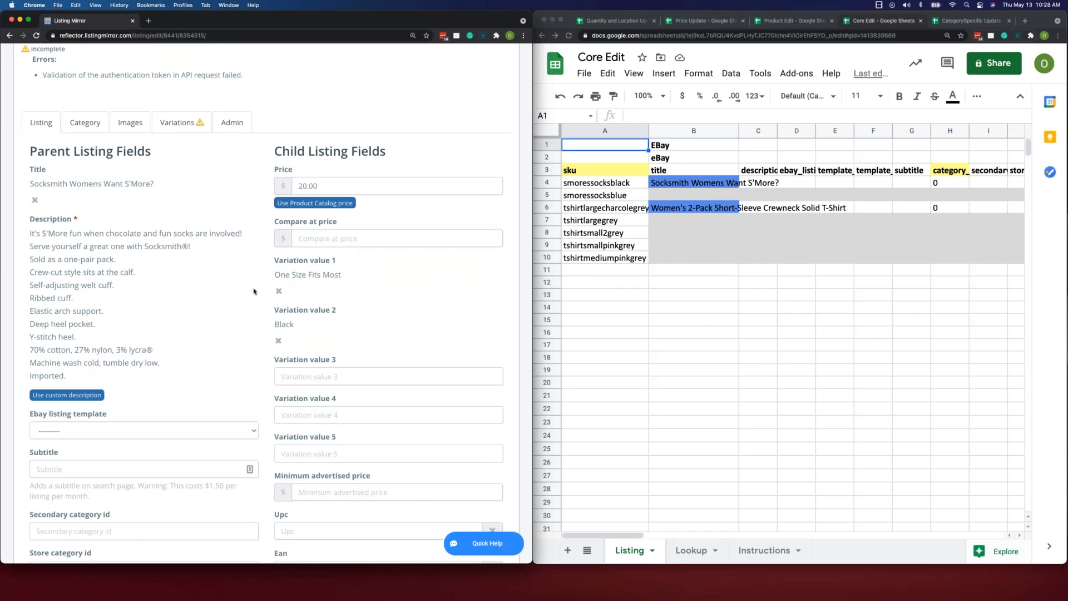
scroll(254, 290, "down", 3)
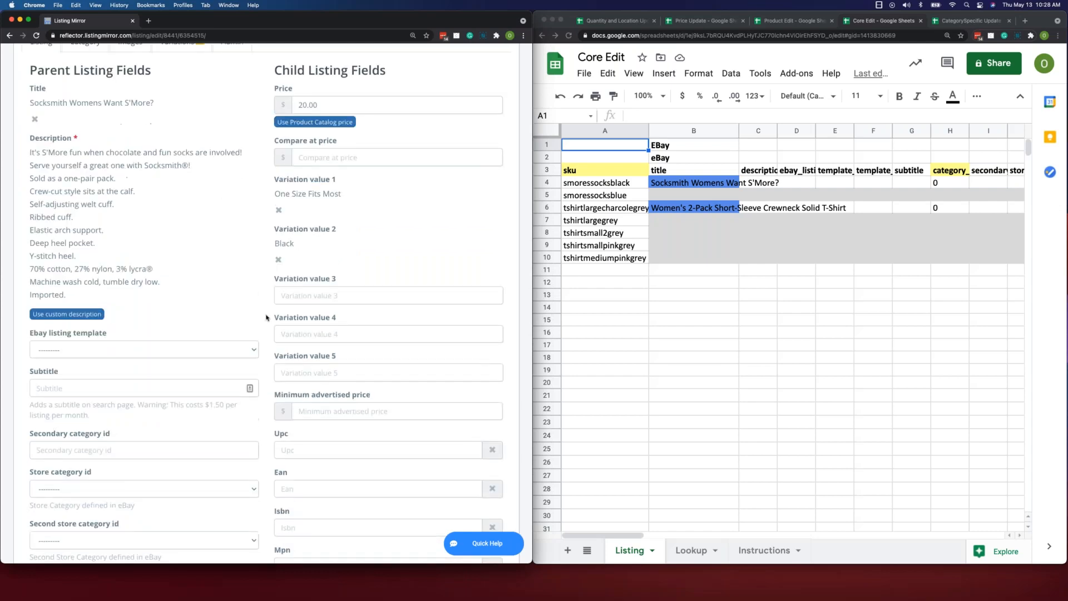
scroll(253, 317, "up", 3)
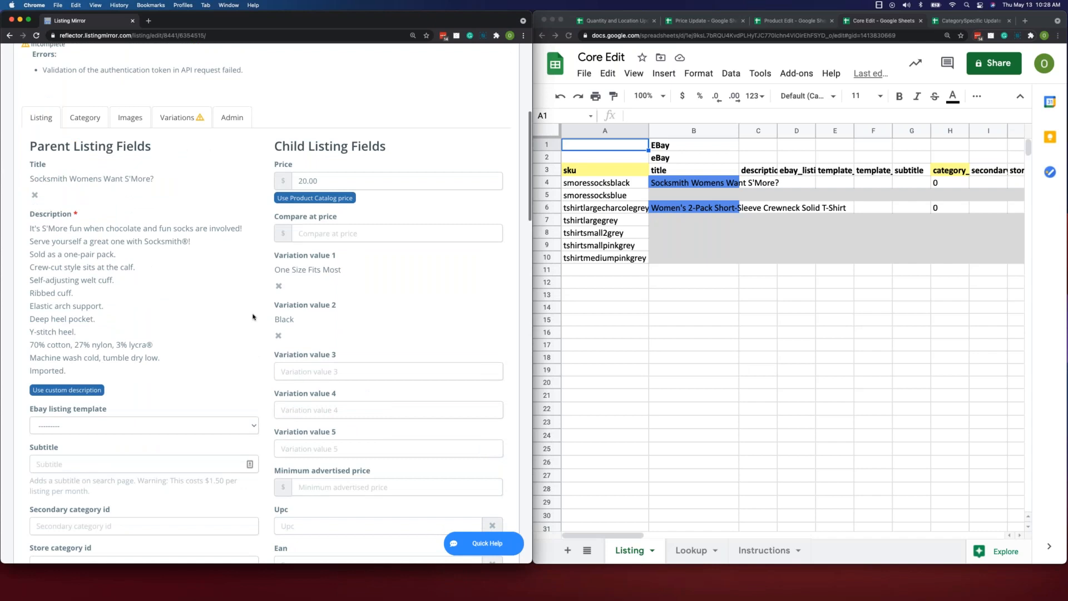
scroll(254, 317, "up", 5)
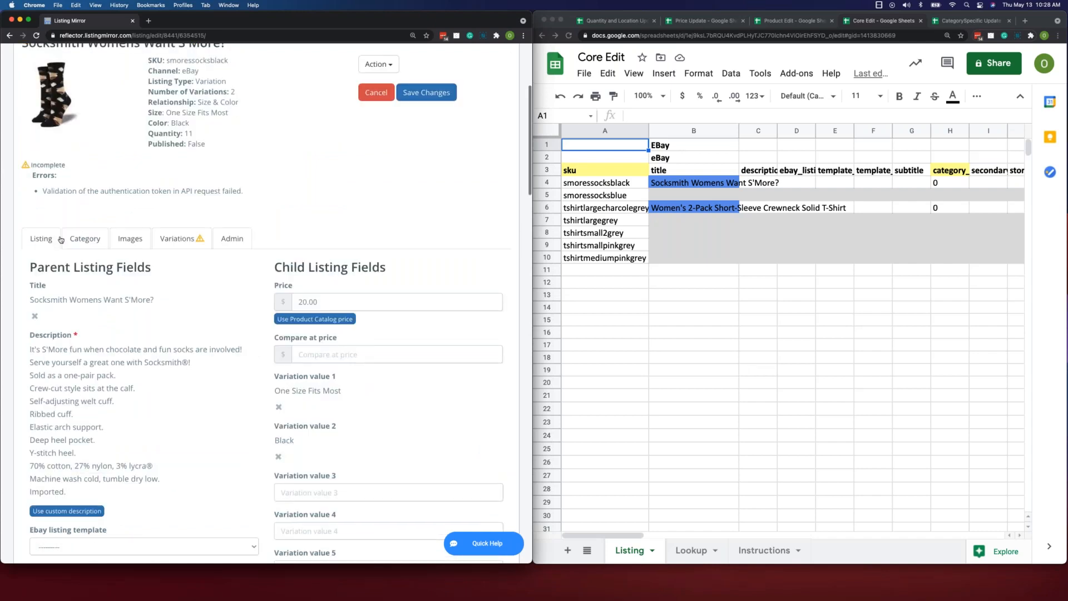
scroll(61, 240, "up", 1)
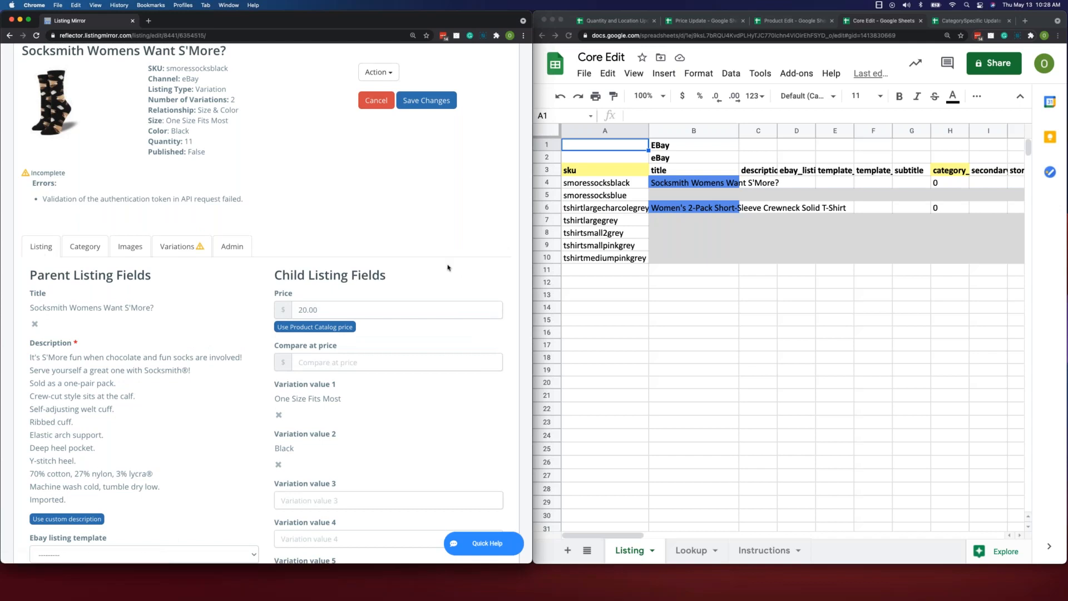
scroll(167, 261, "down", 3)
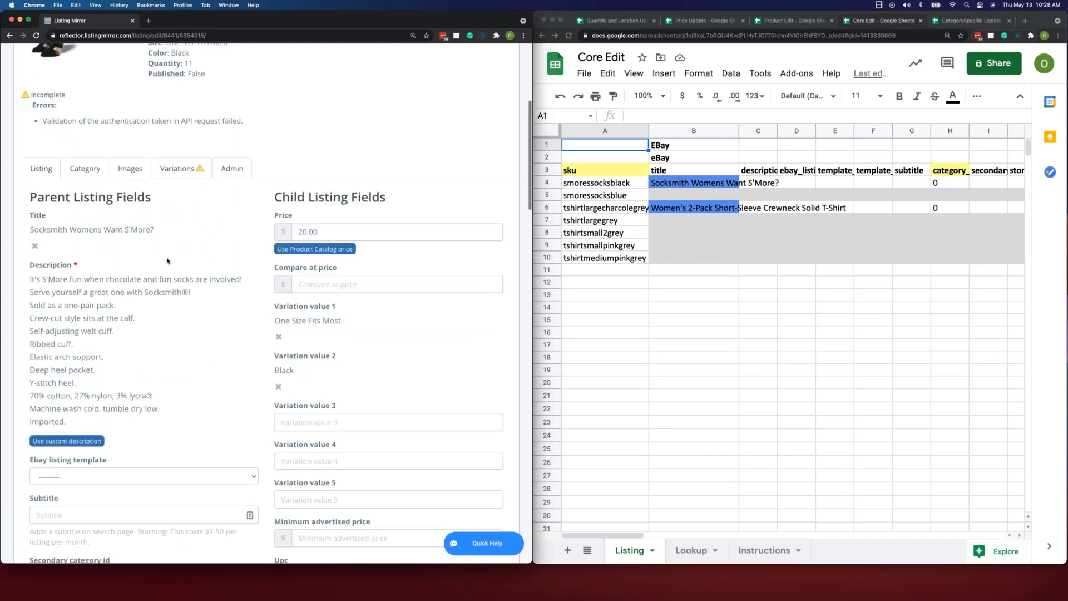
scroll(215, 285, "down", 5)
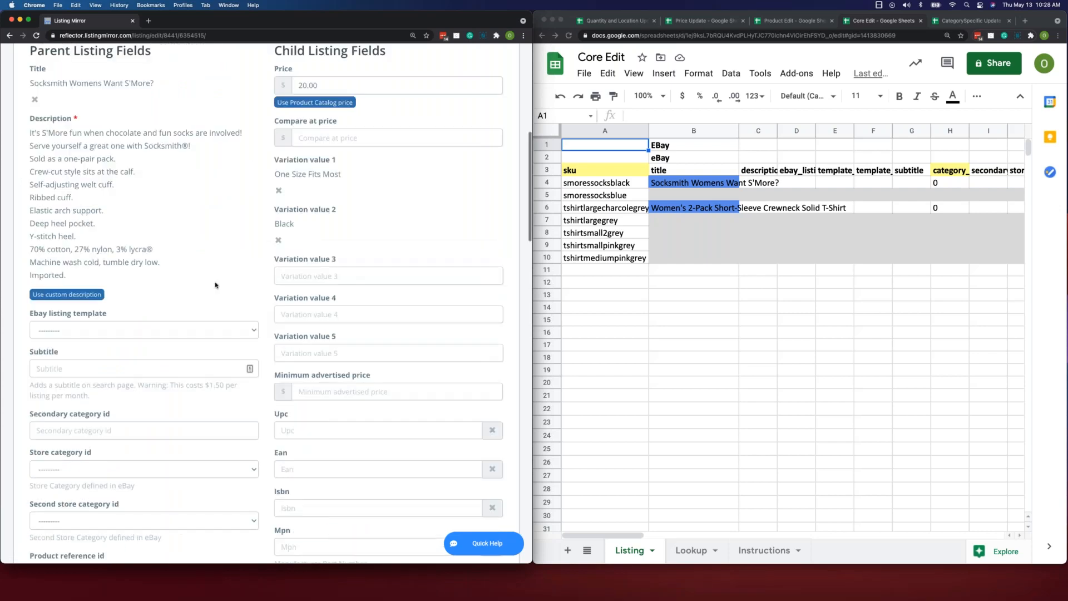
scroll(216, 285, "down", 10)
scroll(267, 307, "down", 5)
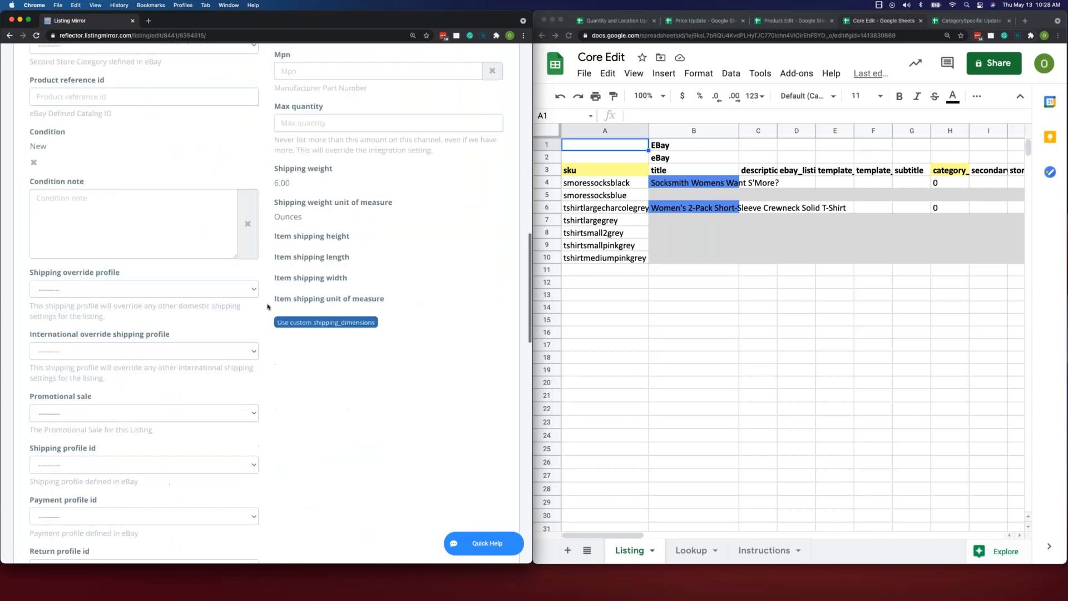
scroll(267, 306, "up", 15)
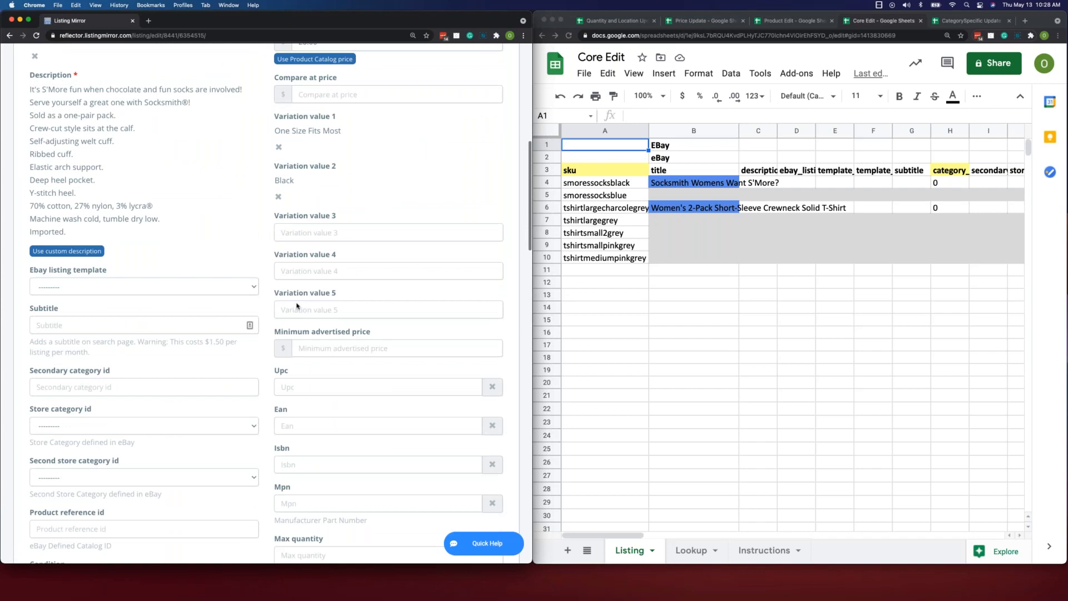
scroll(296, 305, "up", 1)
- Look across the Core Edit Listing sheet's columns, out to the variation columns, and compare them with the eBay listing's parent fields
left_click(663, 333)
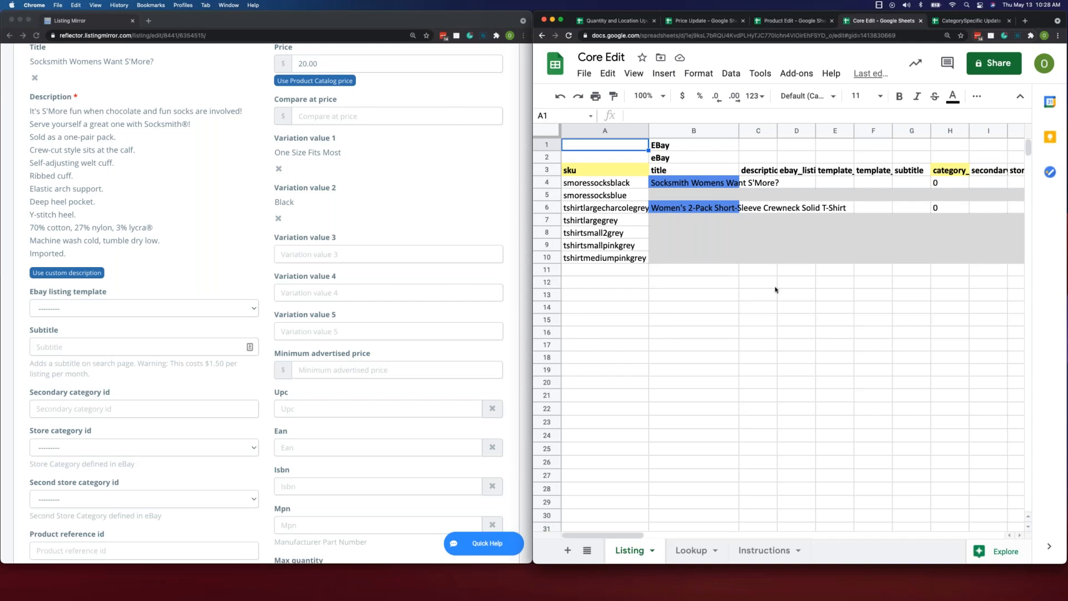
scroll(775, 289, "right", 5)
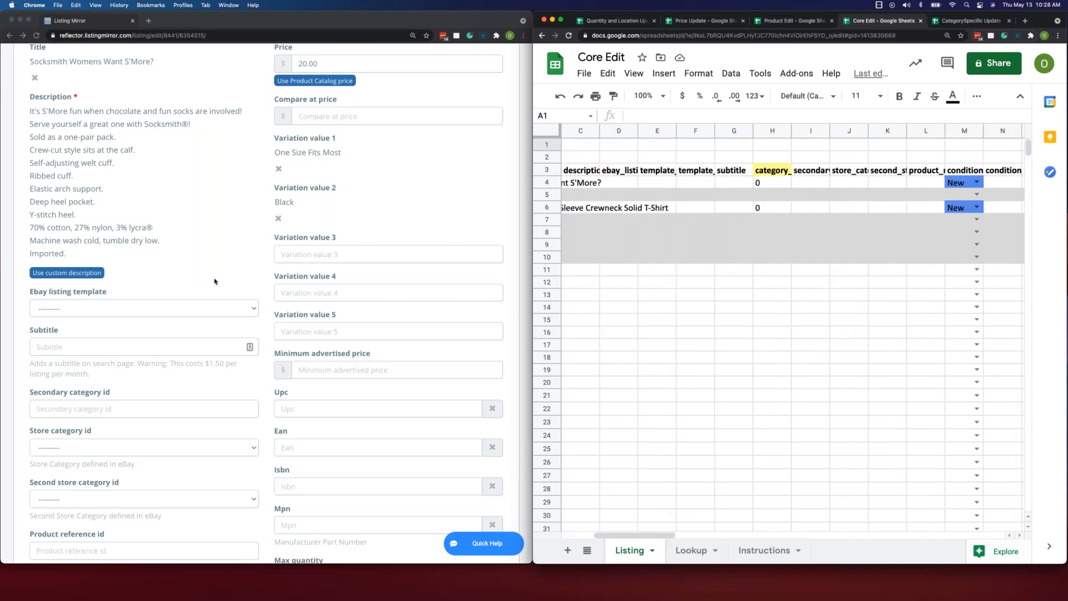
scroll(281, 275, "up", 2)
scroll(281, 274, "up", 1)
scroll(879, 312, "right", 5)
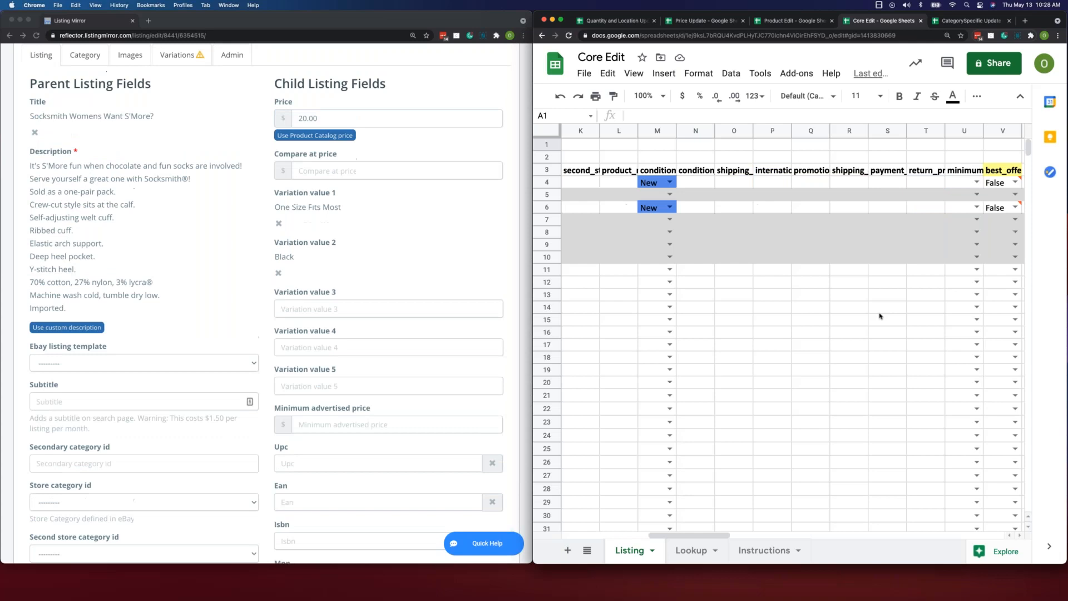
scroll(878, 316, "right", 7)
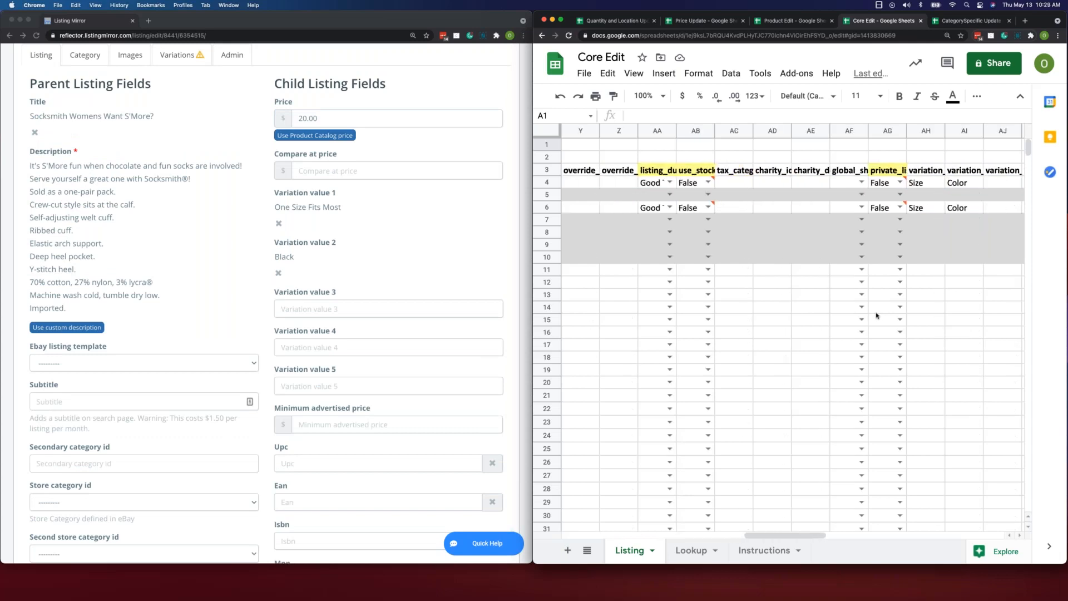
scroll(876, 316, "left", 1)
scroll(877, 313, "left", 6)
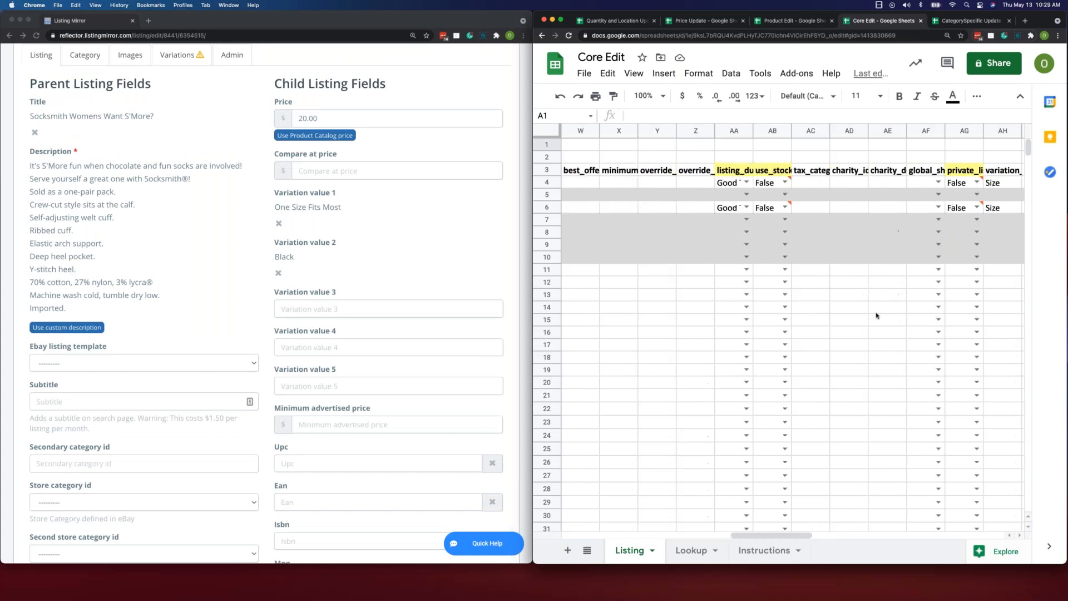
left_click(819, 234)
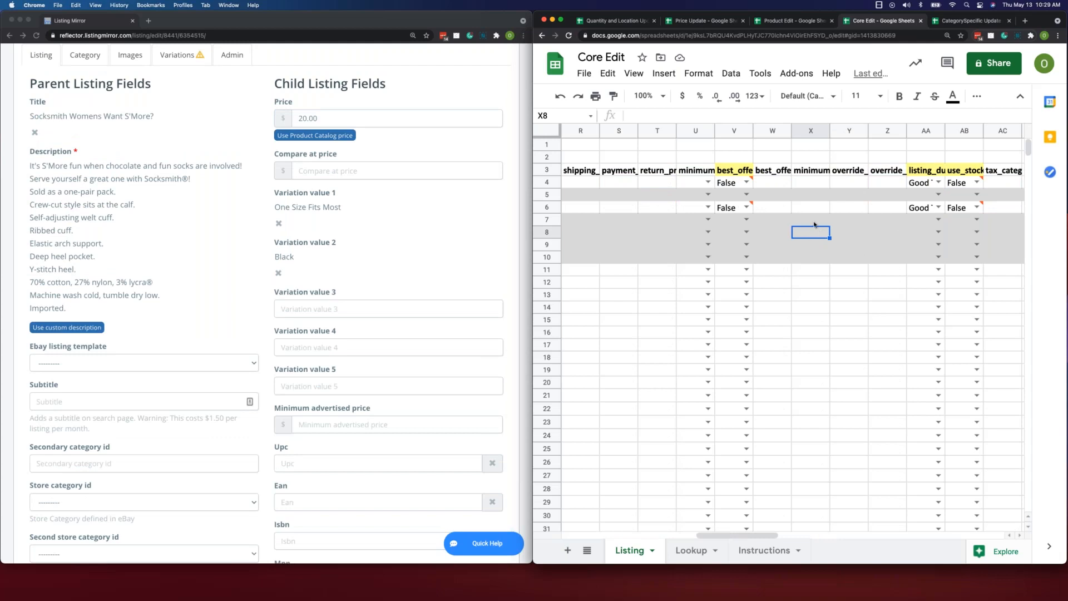
- Go back through the Core Edit Listing sheet to its first columns and select the sku header cell
left_click(814, 224)
scroll(811, 261, "left", 2)
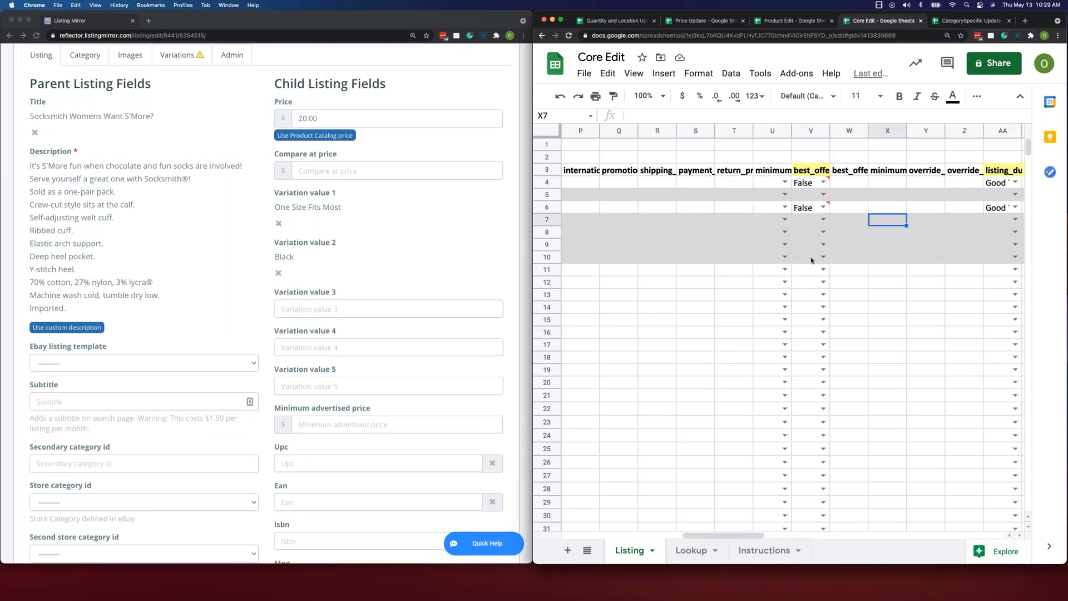
scroll(811, 261, "left", 6)
scroll(811, 261, "left", 9)
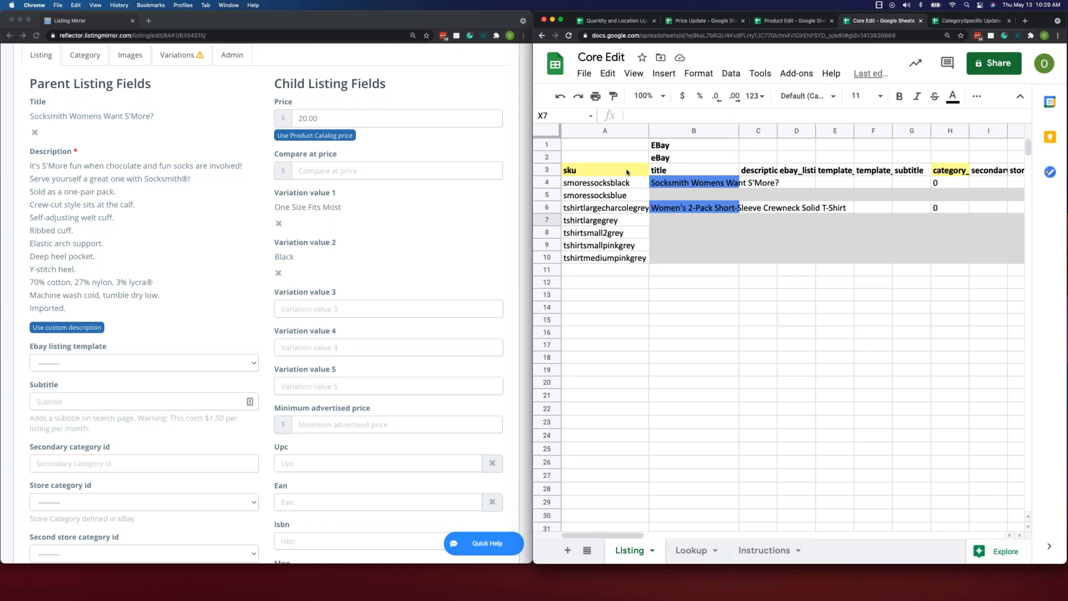
left_click(627, 172)
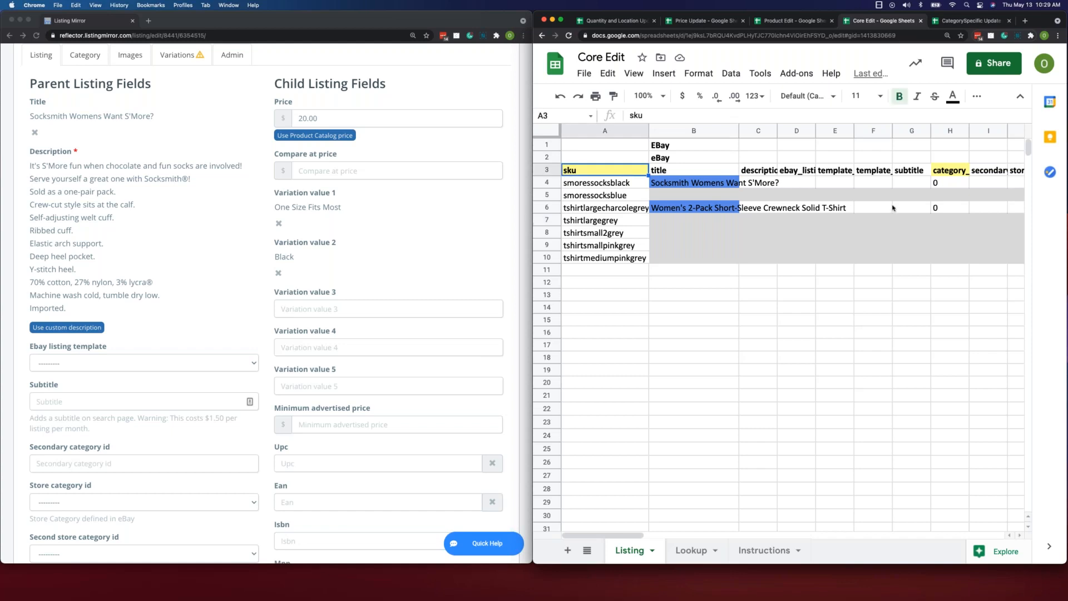
- Look across the Listing sheet's columns to the Variation Fields and select smoressocksblack's first variation value to read it
scroll(892, 209, "right", 5)
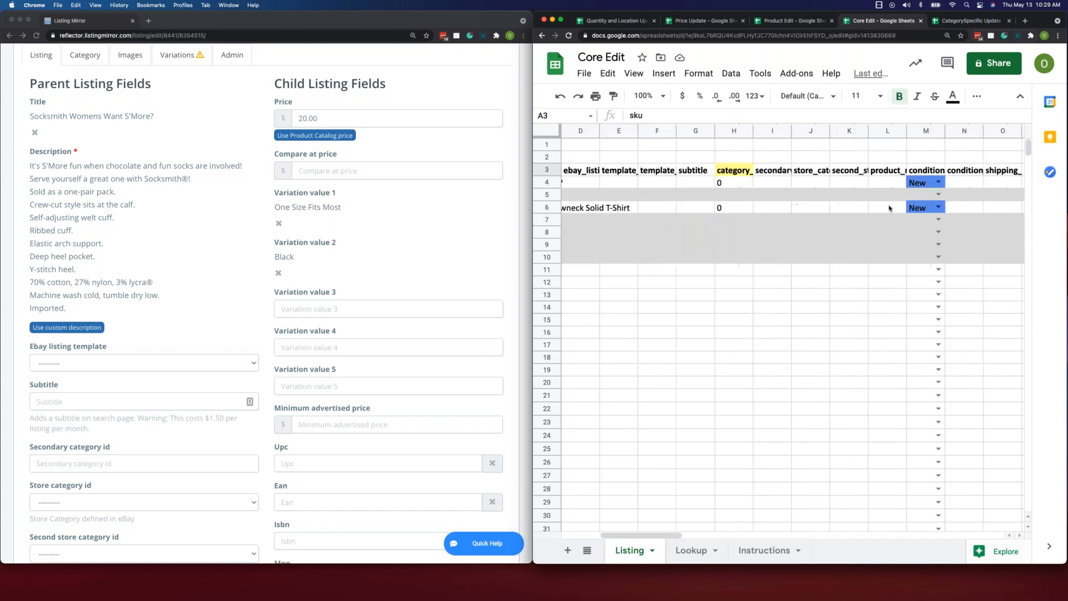
scroll(890, 208, "right", 4)
scroll(887, 209, "right", 8)
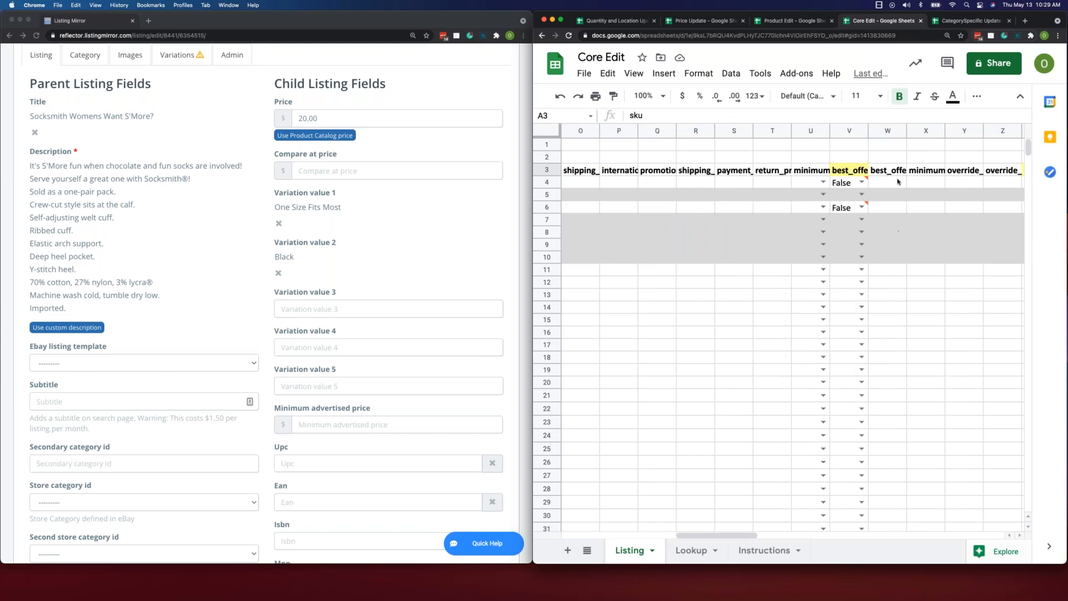
scroll(907, 190, "right", 1)
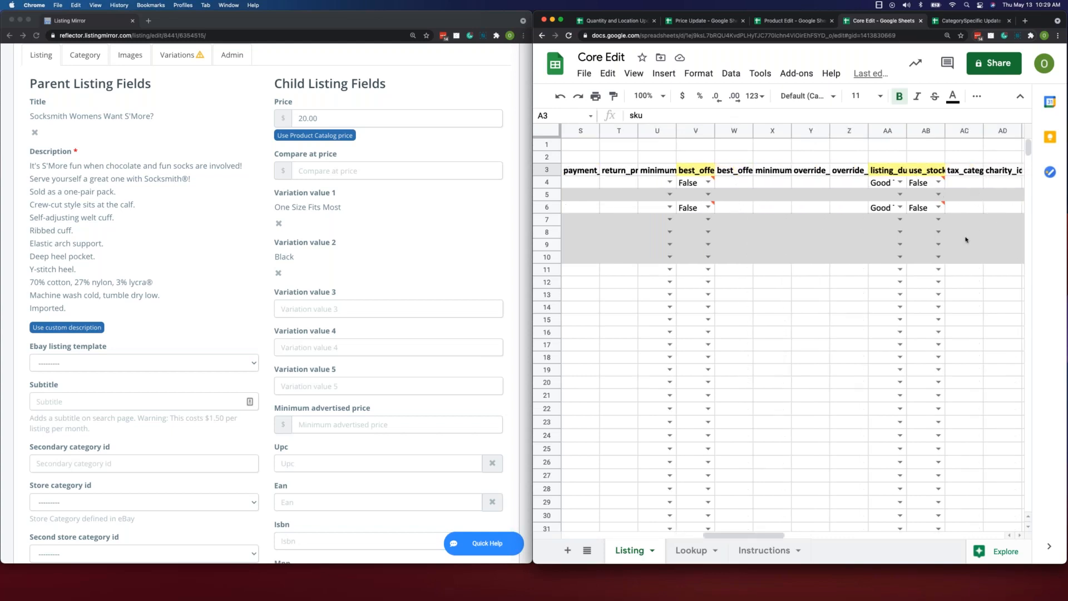
scroll(965, 240, "right", 16)
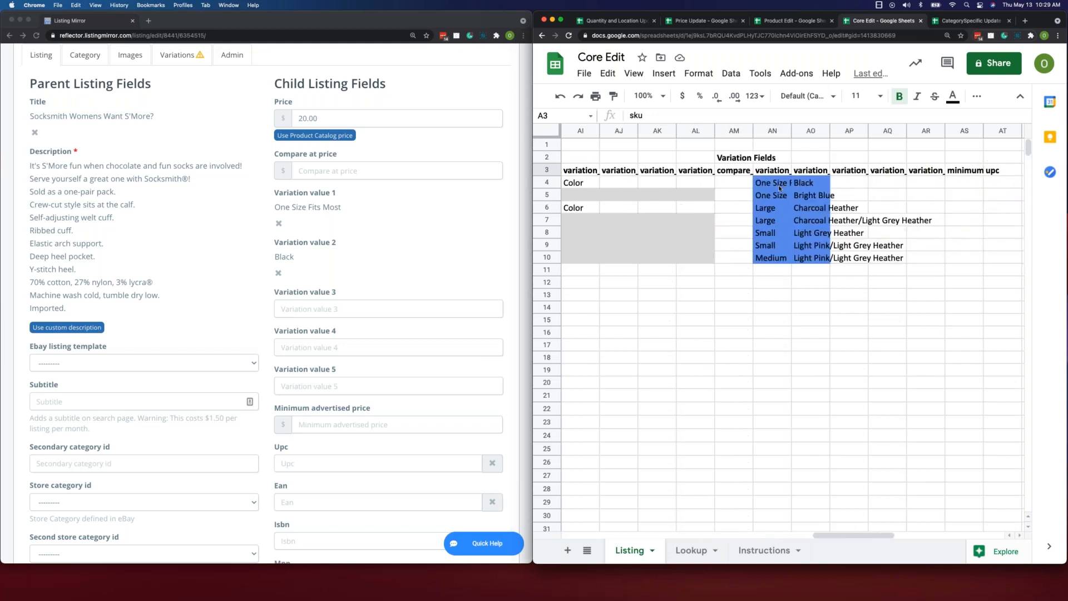
left_click(779, 188)
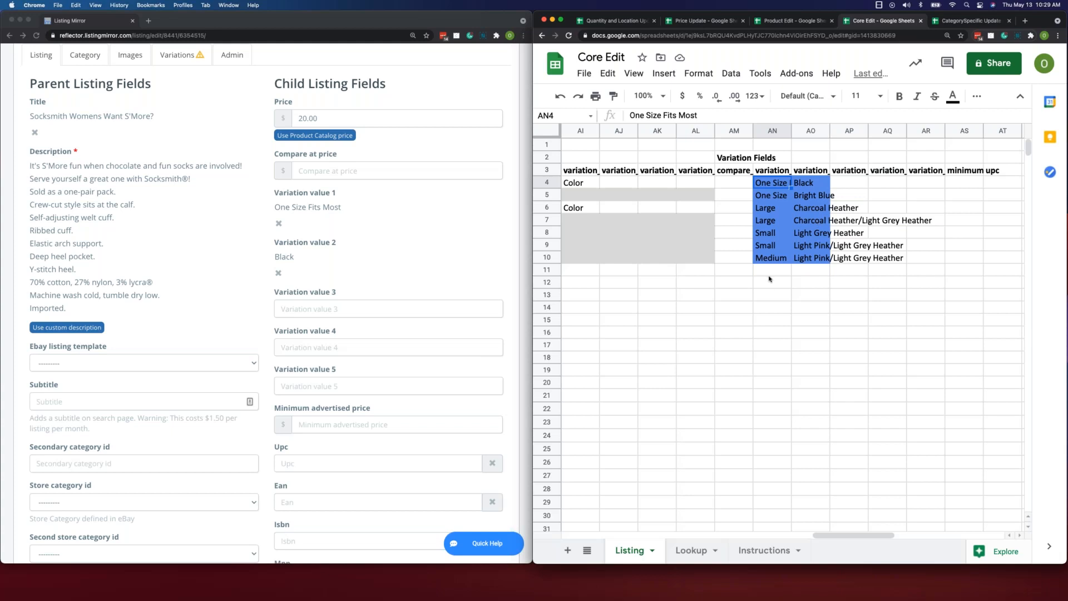
- Review the Core Edit workbook's Lookup and Instructions sheets, and return to the Listing sheet
scroll(770, 278, "left", 15)
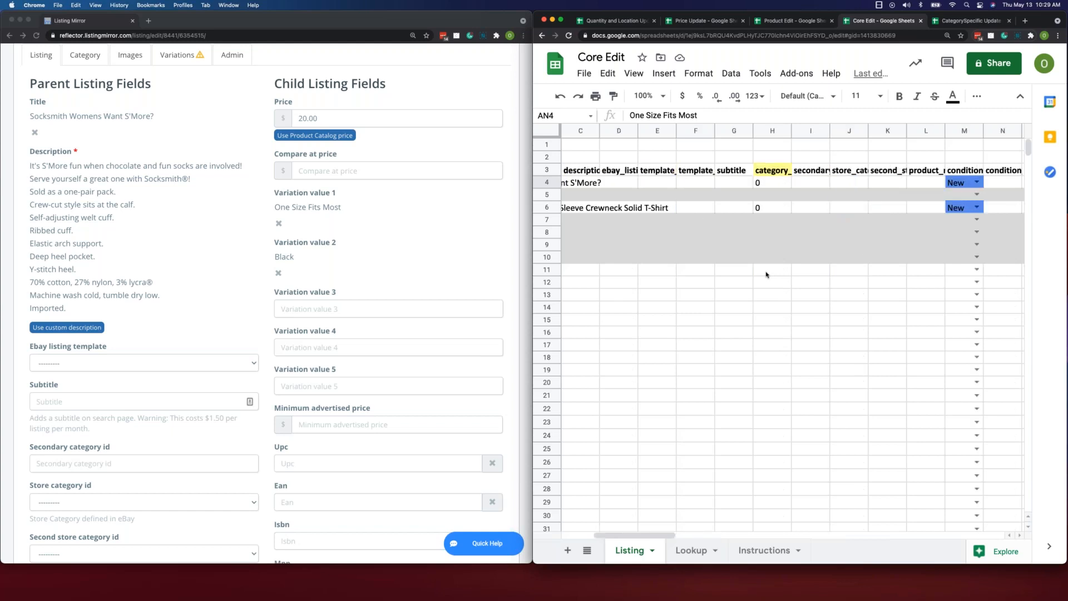
scroll(765, 274, "left", 3)
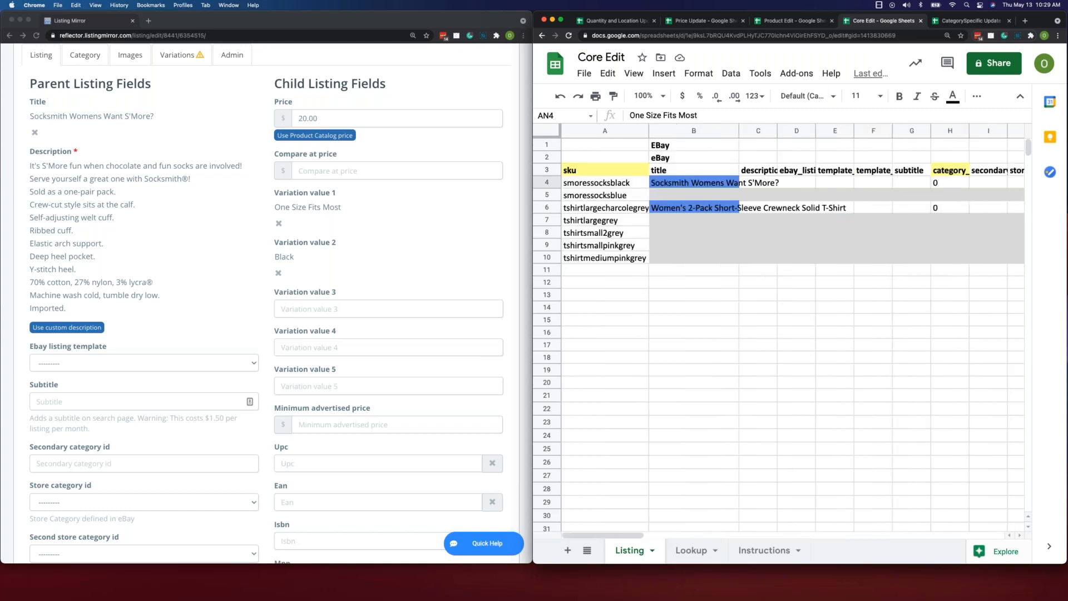
left_click(691, 550)
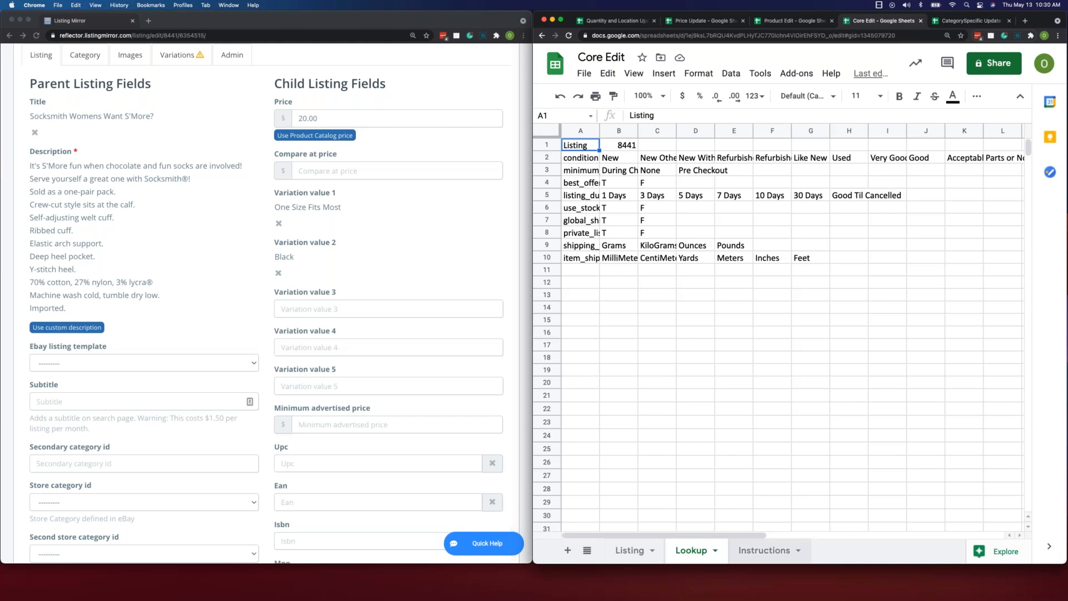
left_click(765, 551)
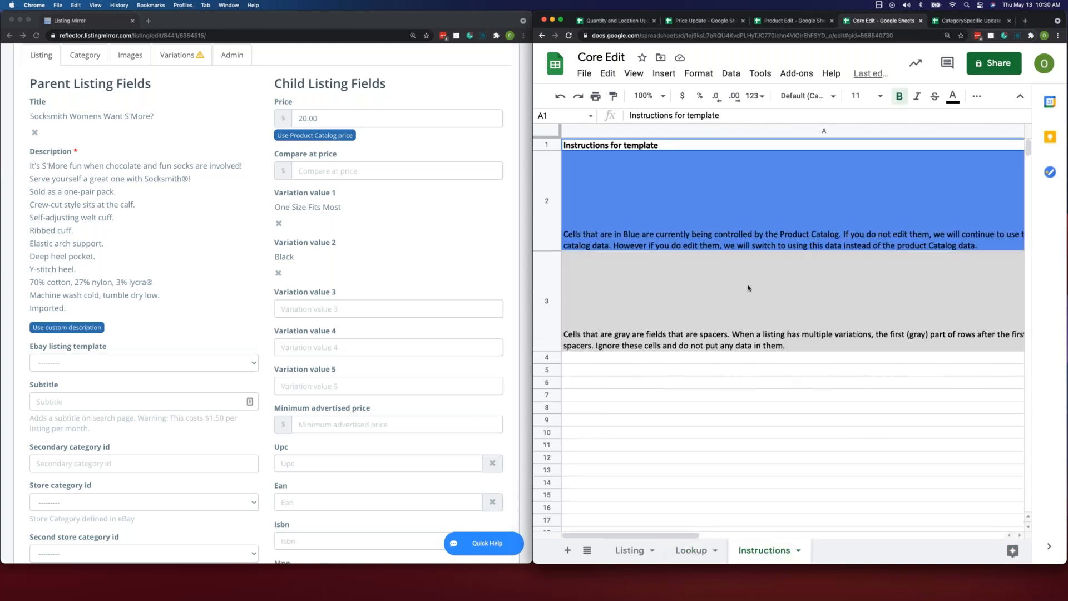
left_click(630, 550)
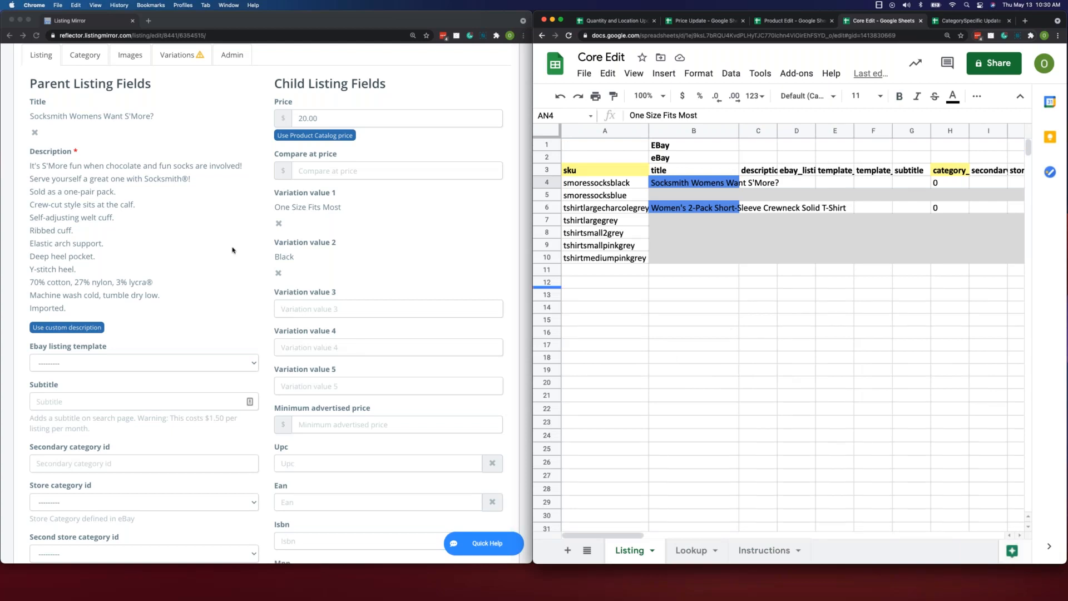
- Show the Category section of the sock's eBay listing and bring up the CategorySpecific Update spreadsheet
scroll(232, 250, "up", 3)
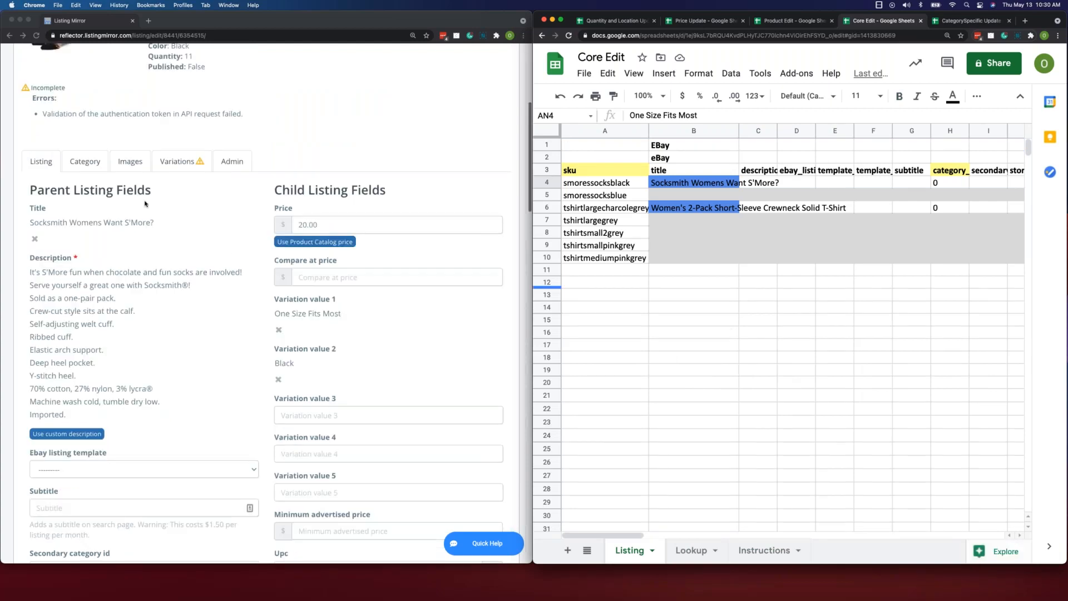
left_click(91, 163)
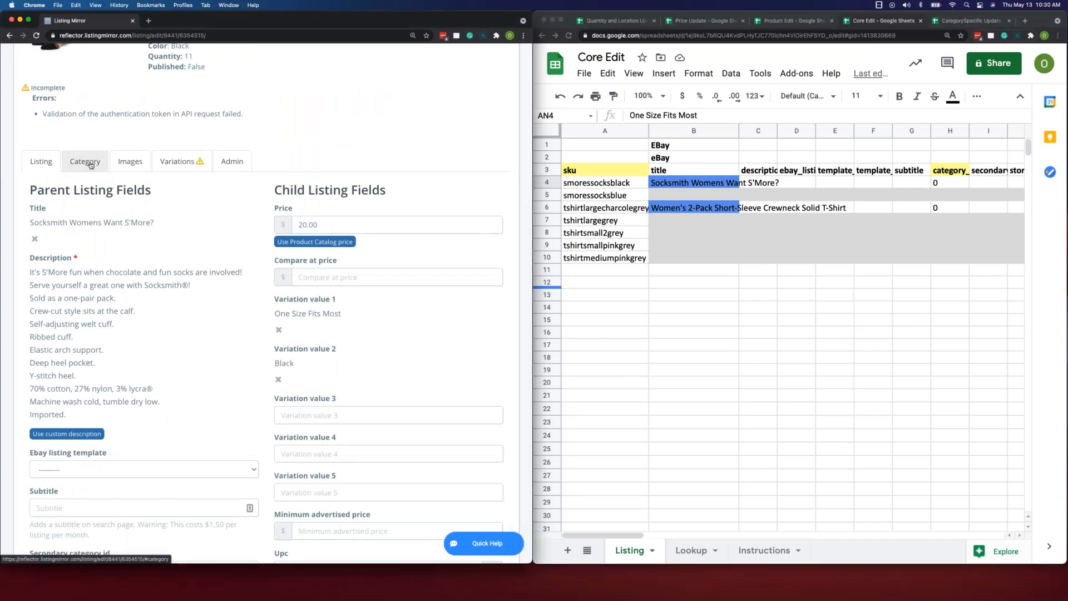
left_click(92, 163)
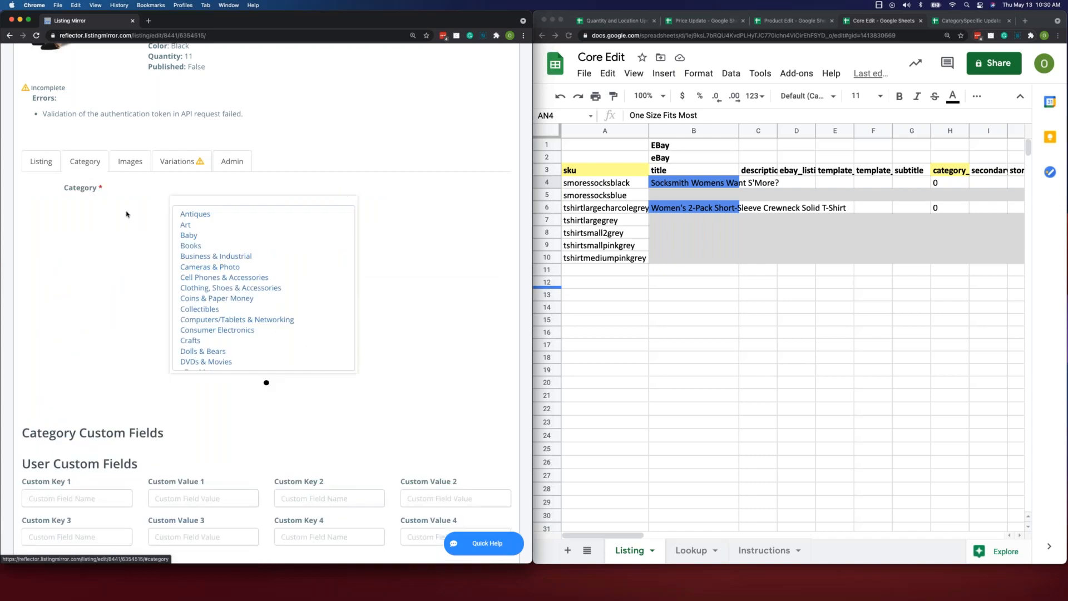
scroll(127, 214, "up", 3)
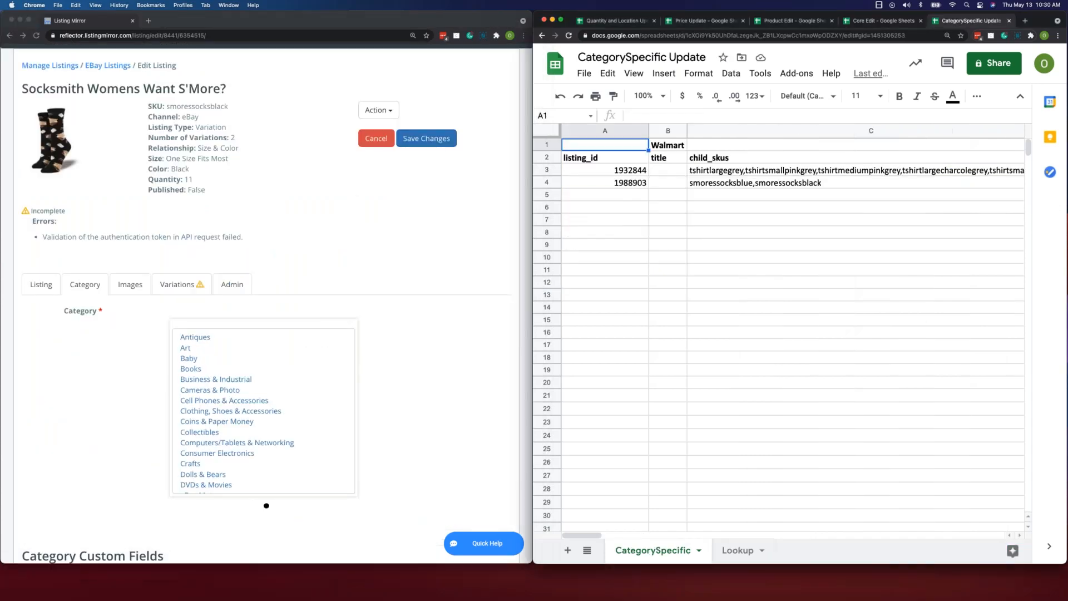
- Return to the Manage Listings page and open the Walmart listing of smoressocksblack for editing
scroll(55, 173, "up", 3)
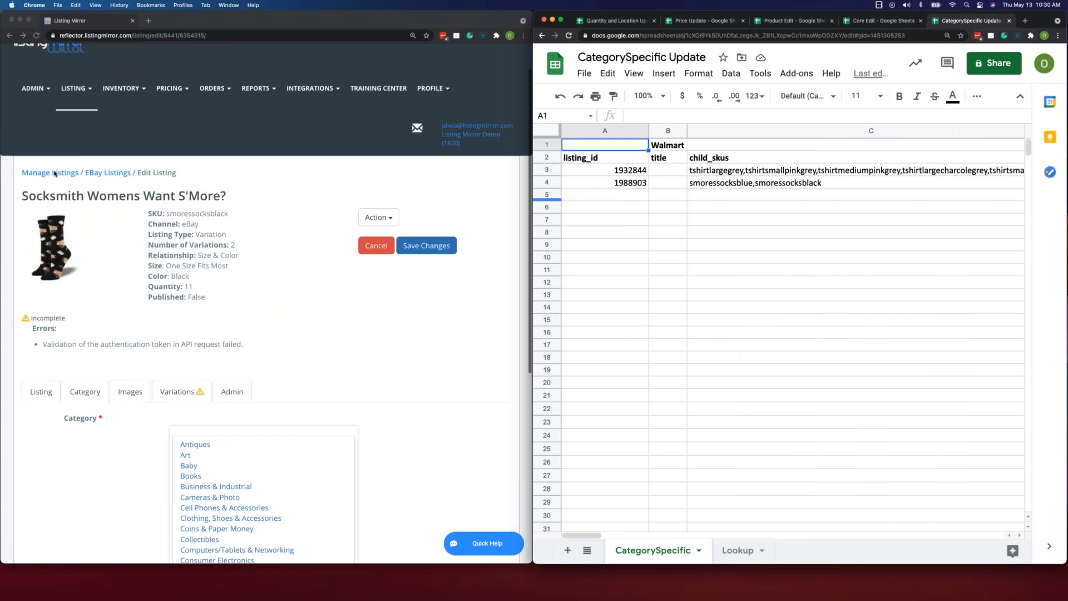
left_click(55, 174)
left_click(56, 182)
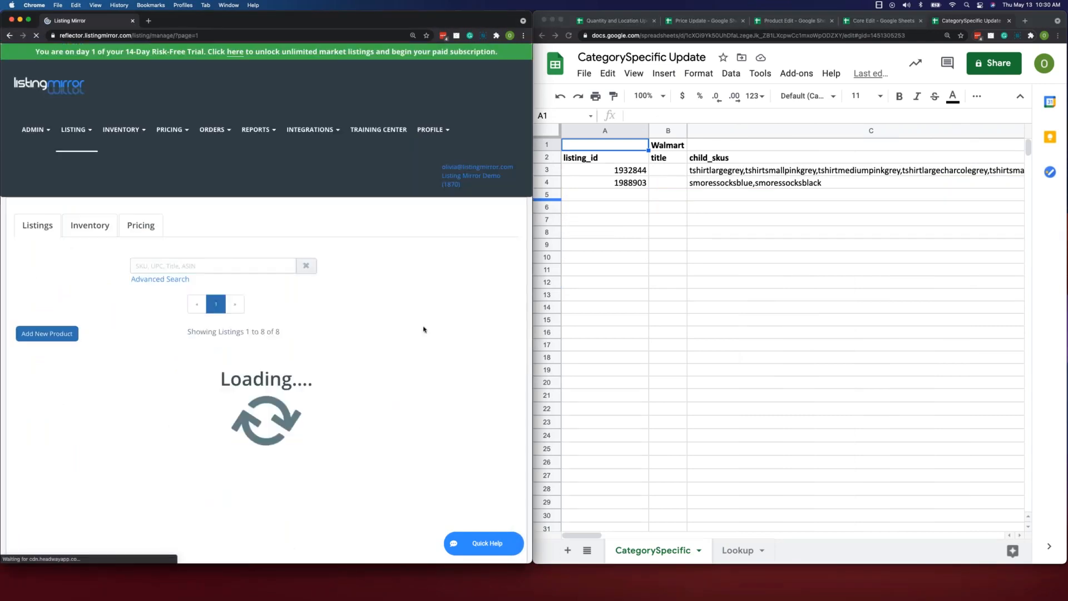
scroll(423, 329, "down", 2)
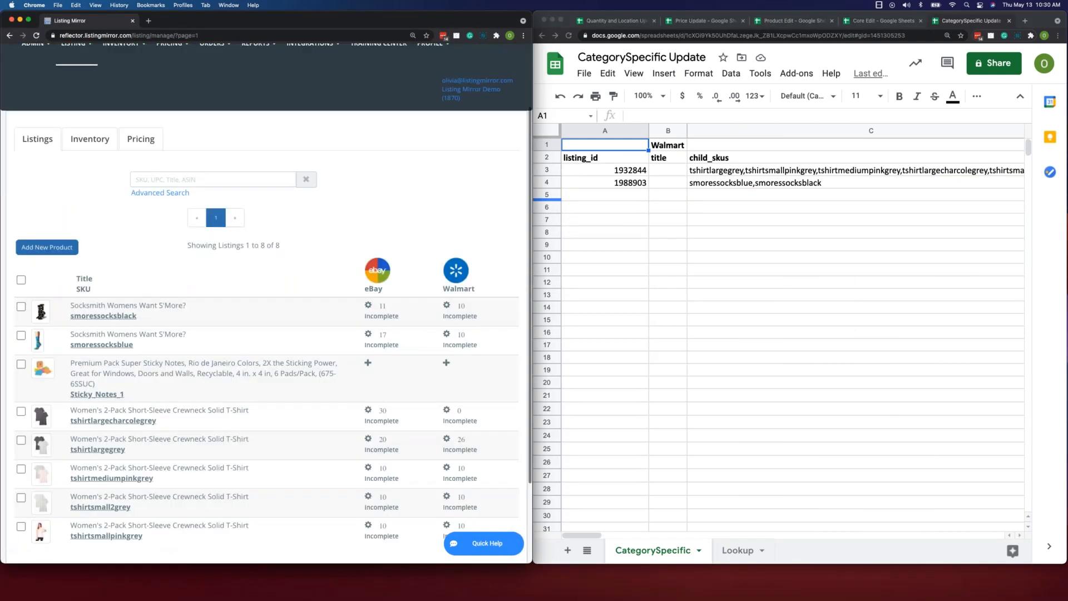
left_click(447, 305)
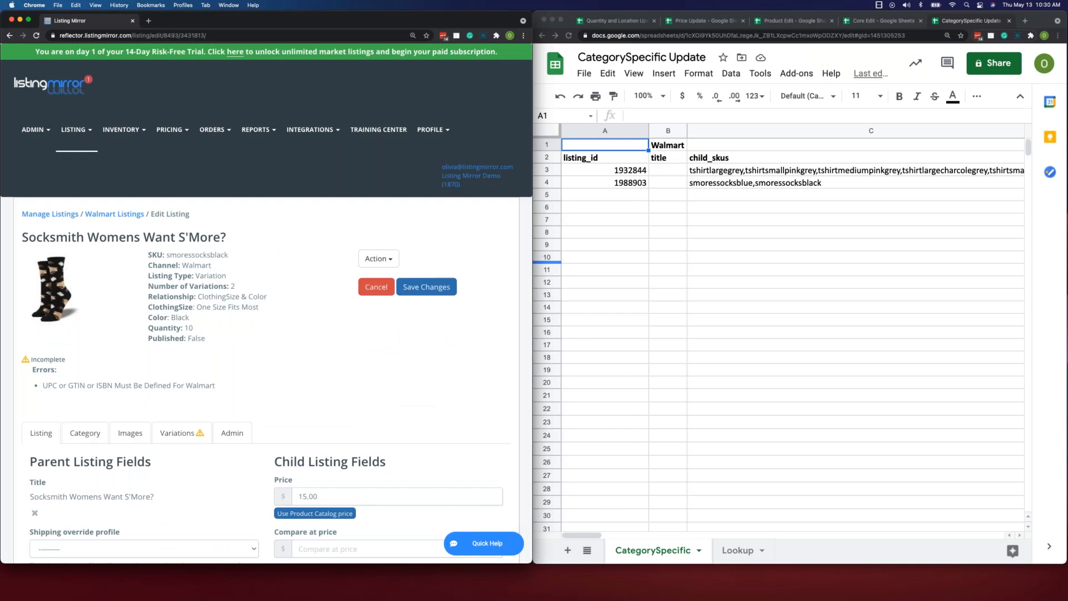
- Open the Category section of the sock's Walmart listing
scroll(267, 304, "down", 2)
scroll(83, 347, "down", 2)
left_click(83, 347)
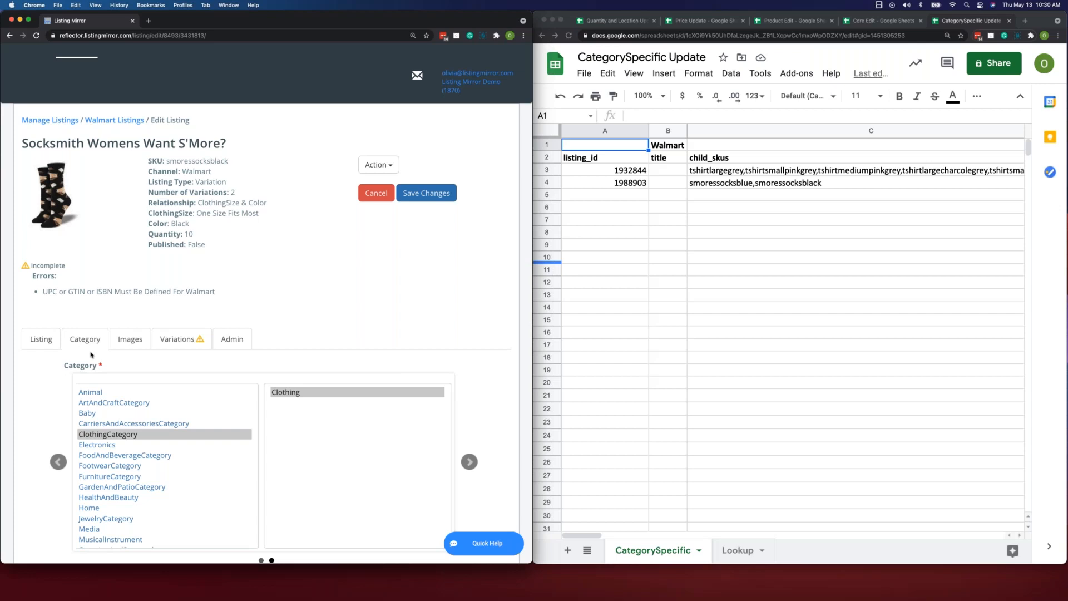
- Examine the Walmart listing's category selection and the Category Custom Fields below it, from Brand down to the clothing style fields
scroll(496, 382, "down", 1)
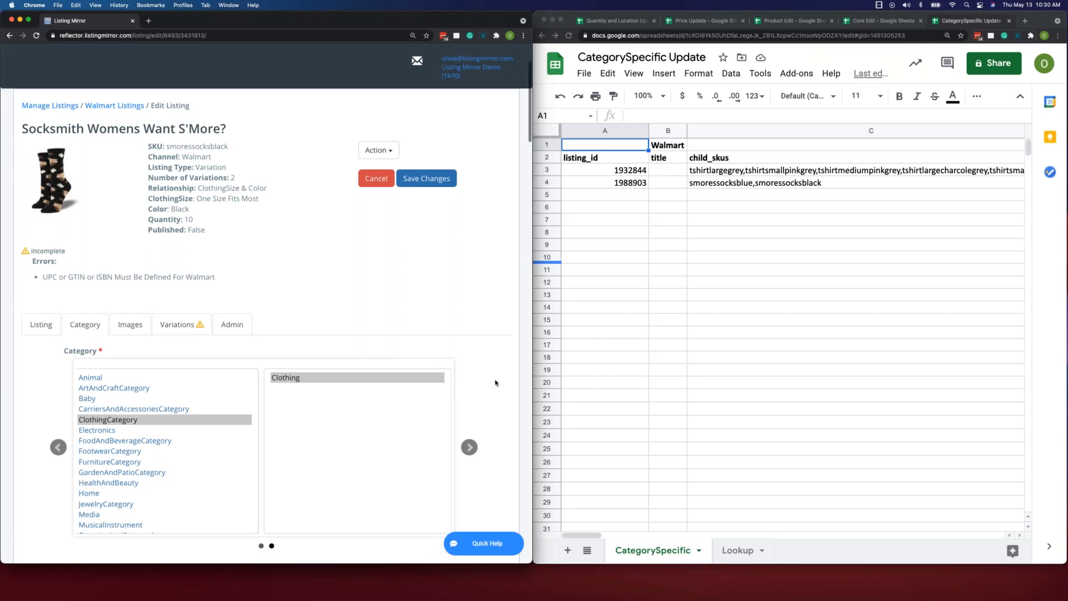
scroll(495, 383, "down", 5)
scroll(51, 299, "down", 6)
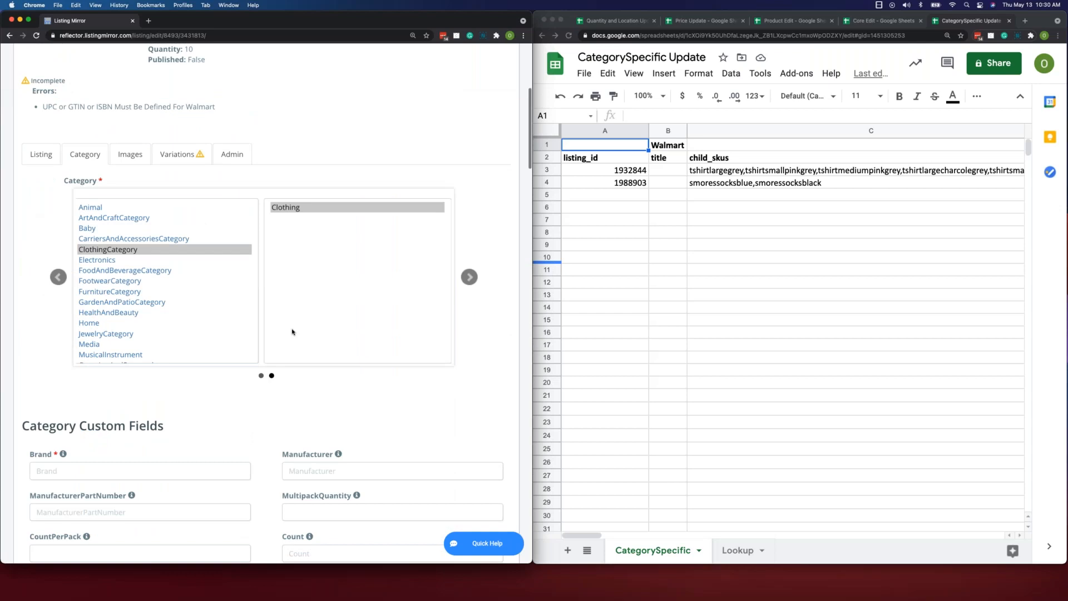
scroll(256, 334, "down", 5)
scroll(218, 336, "down", 4)
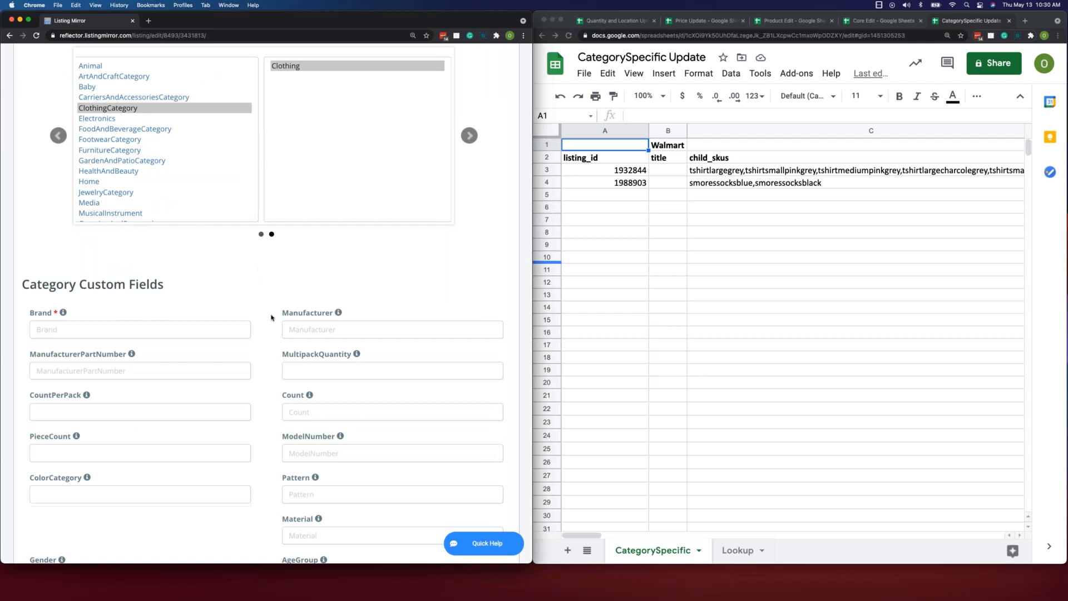
scroll(273, 317, "down", 2)
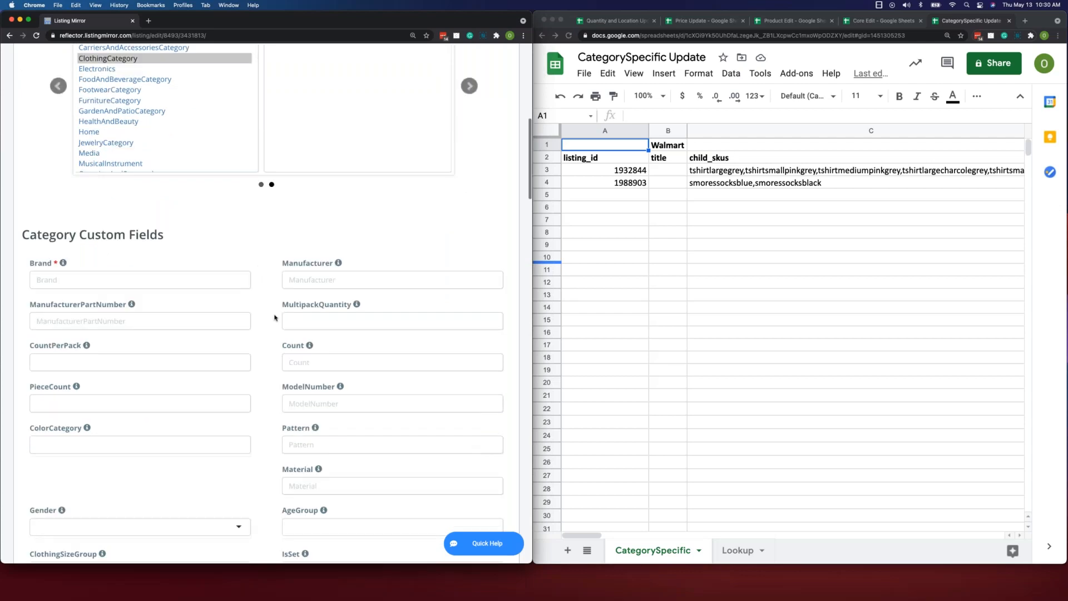
scroll(273, 317, "down", 2)
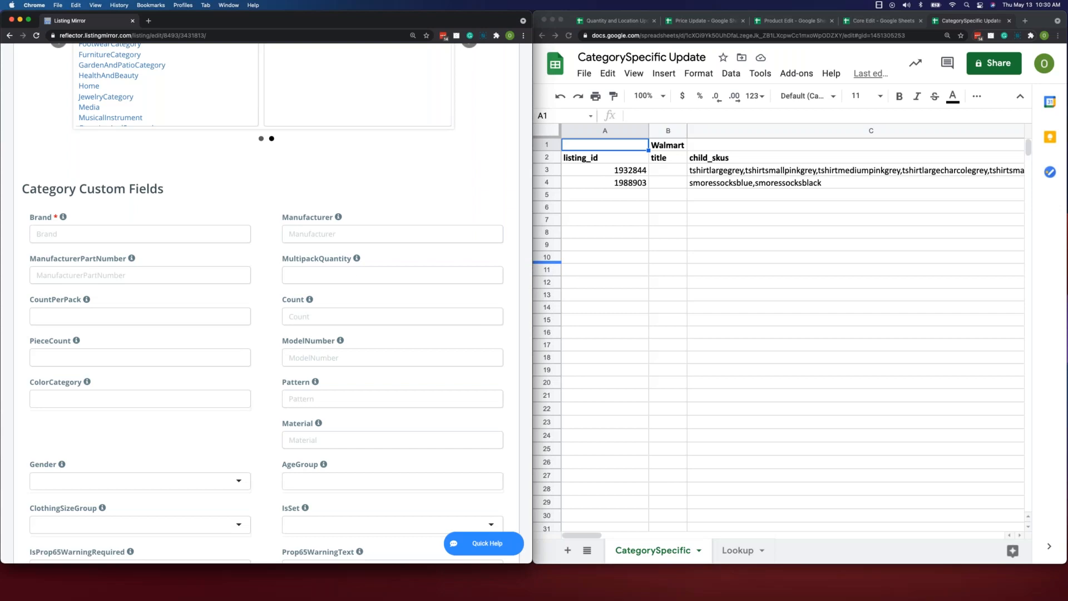
scroll(305, 340, "down", 10)
scroll(305, 340, "down", 2)
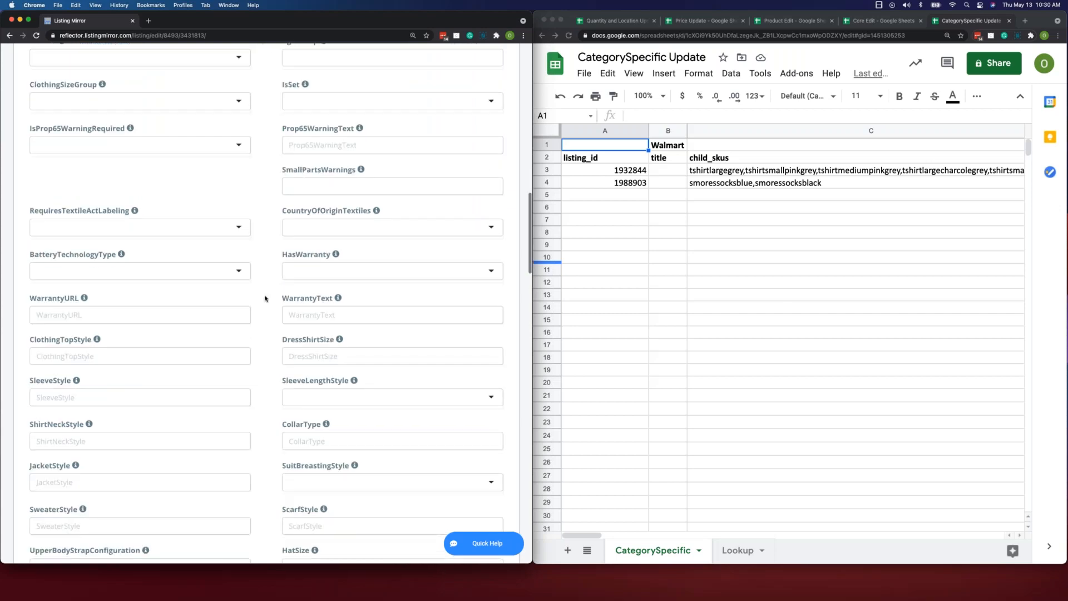
scroll(265, 299, "down", 5)
scroll(265, 303, "up", 15)
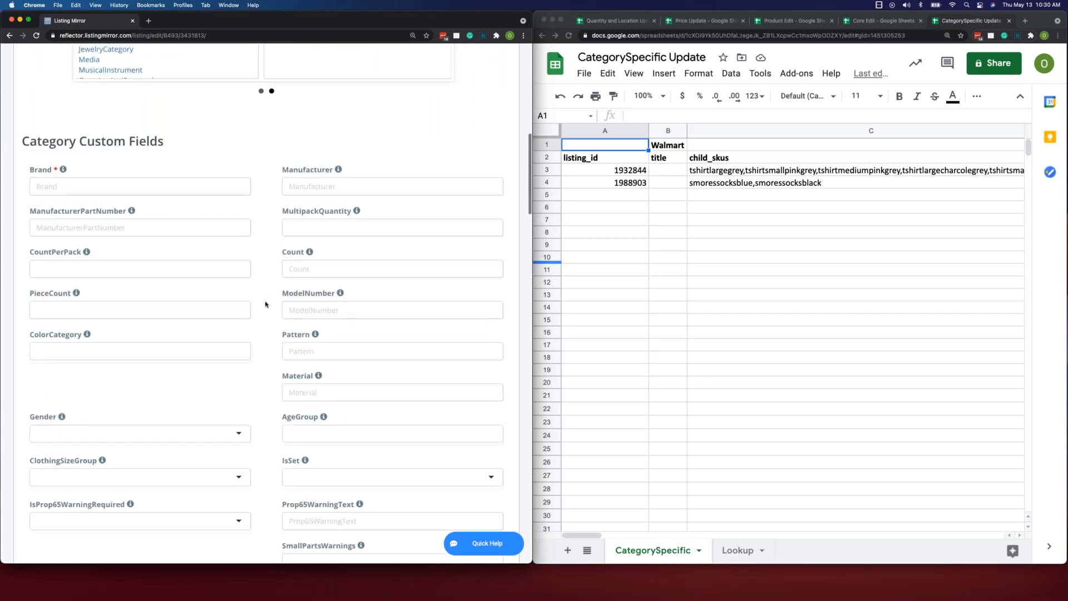
scroll(266, 305, "up", 2)
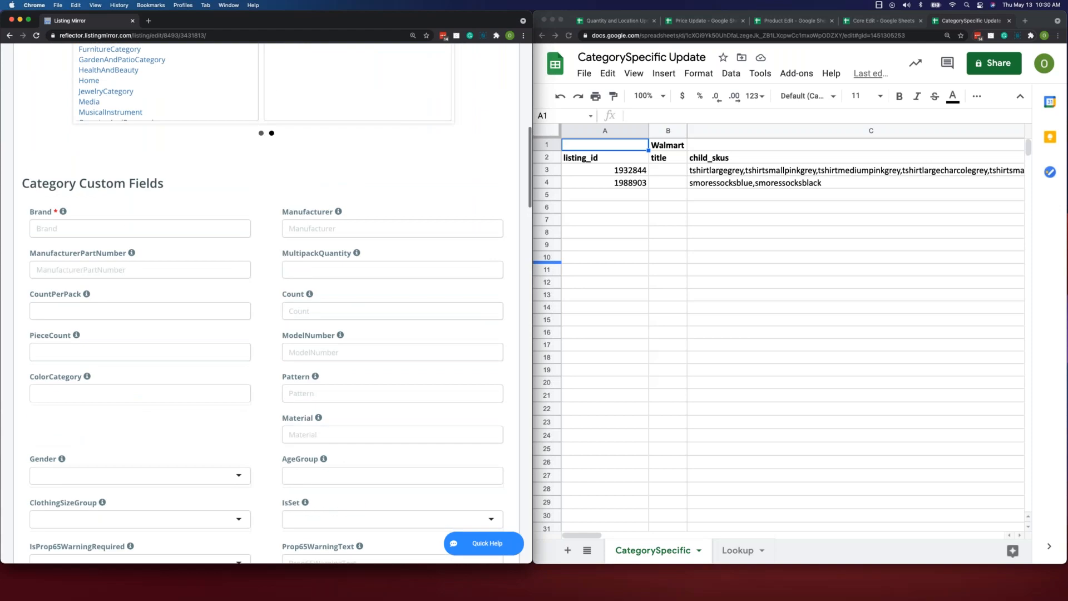
scroll(265, 240, "down", 20)
scroll(265, 242, "up", 15)
scroll(265, 242, "up", 20)
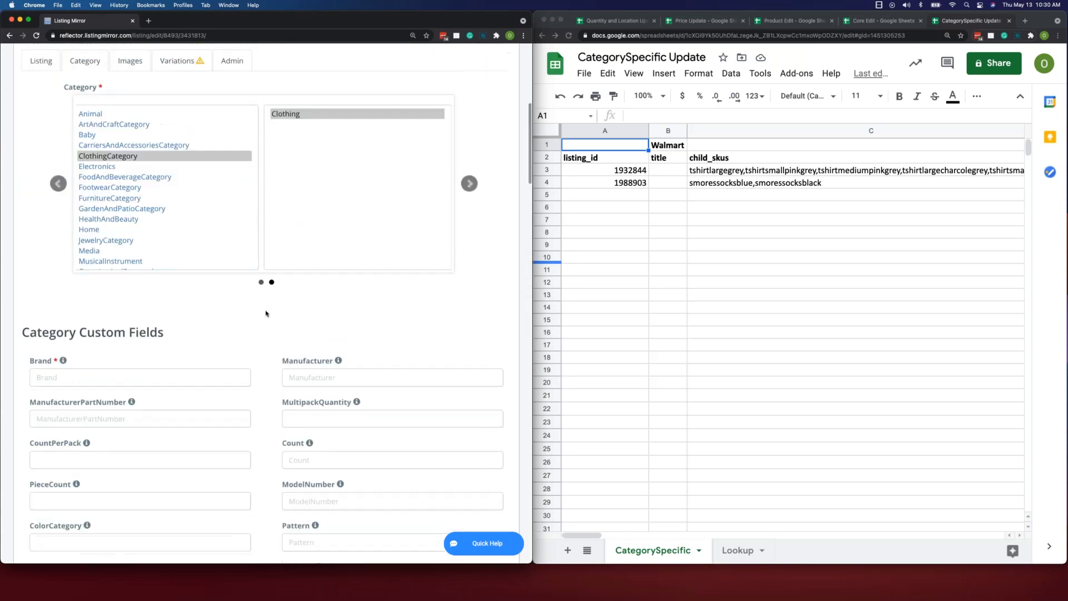
scroll(474, 336, "down", 1)
scroll(277, 303, "down", 2)
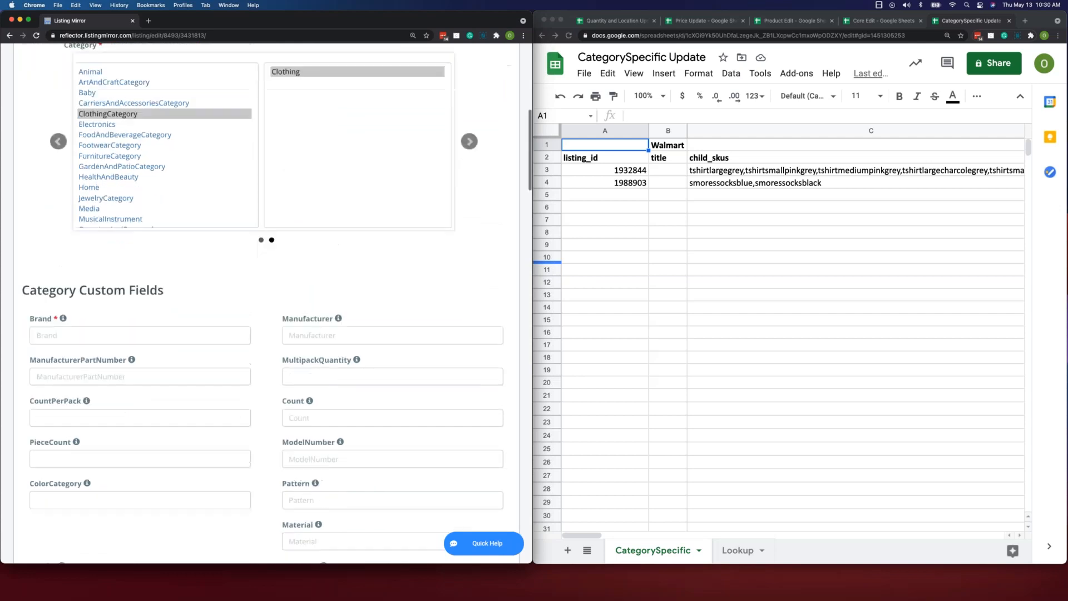
- Look over the listing_id, title and child_skus columns of the CategorySpecific sheet, out to the first category attribute columns
left_click(734, 272)
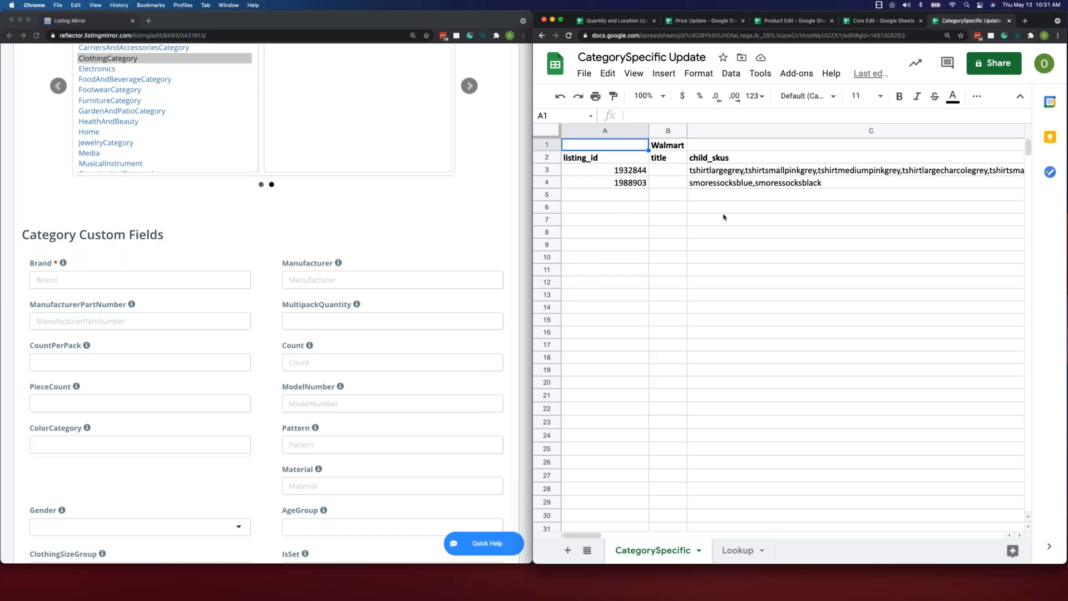
scroll(650, 193, "right", 3)
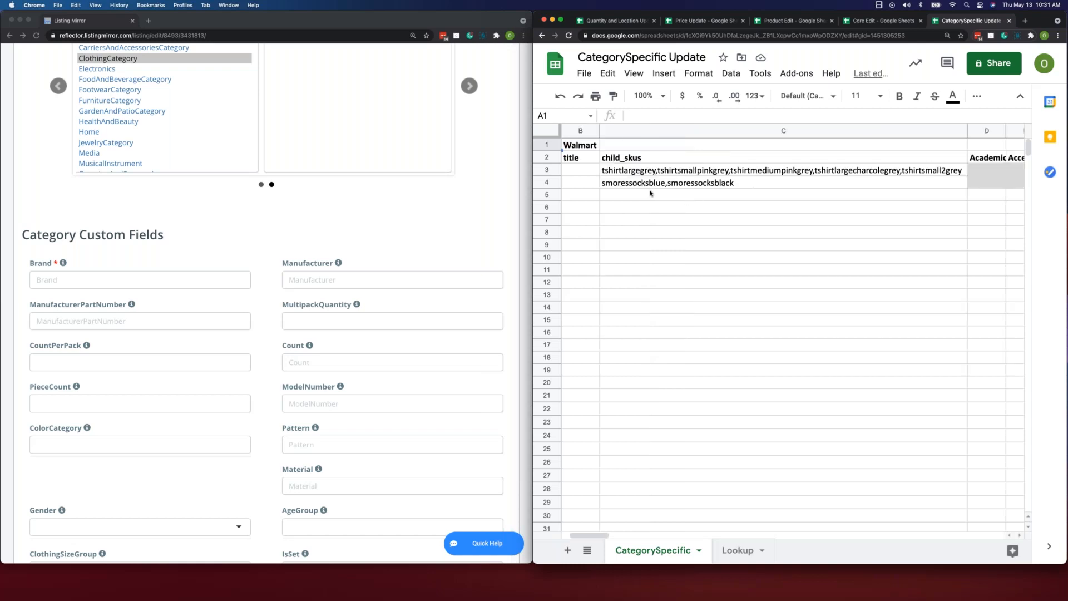
scroll(650, 193, "left", 3)
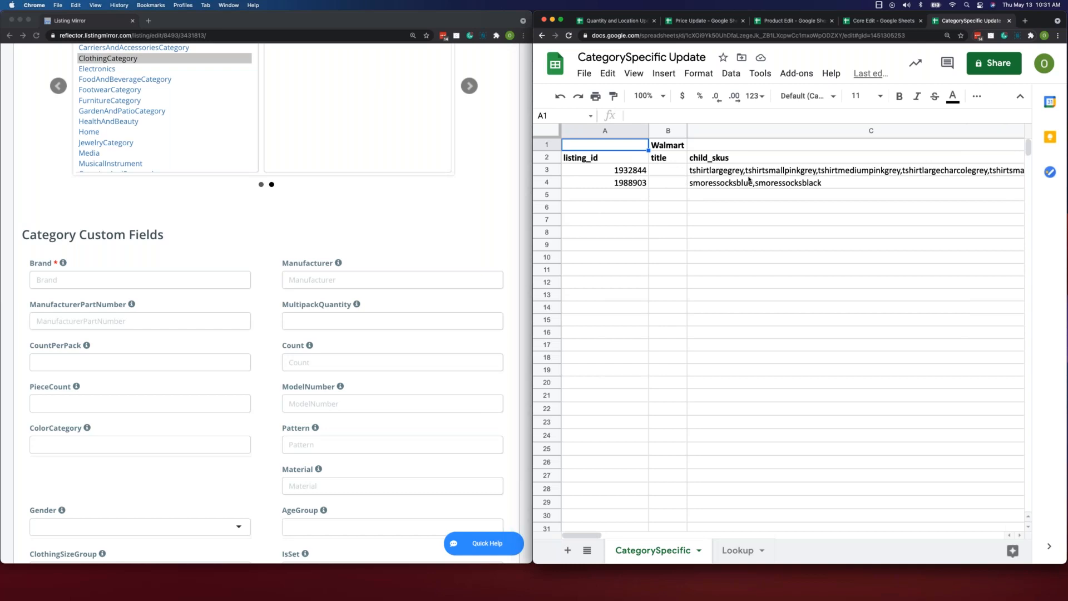
- Compare the t-shirt row's child_skus cell in the CategorySpecific sheet with the Brand field of the Walmart listing
scroll(749, 179, "right", 4)
scroll(621, 171, "left", 4)
left_click(748, 170)
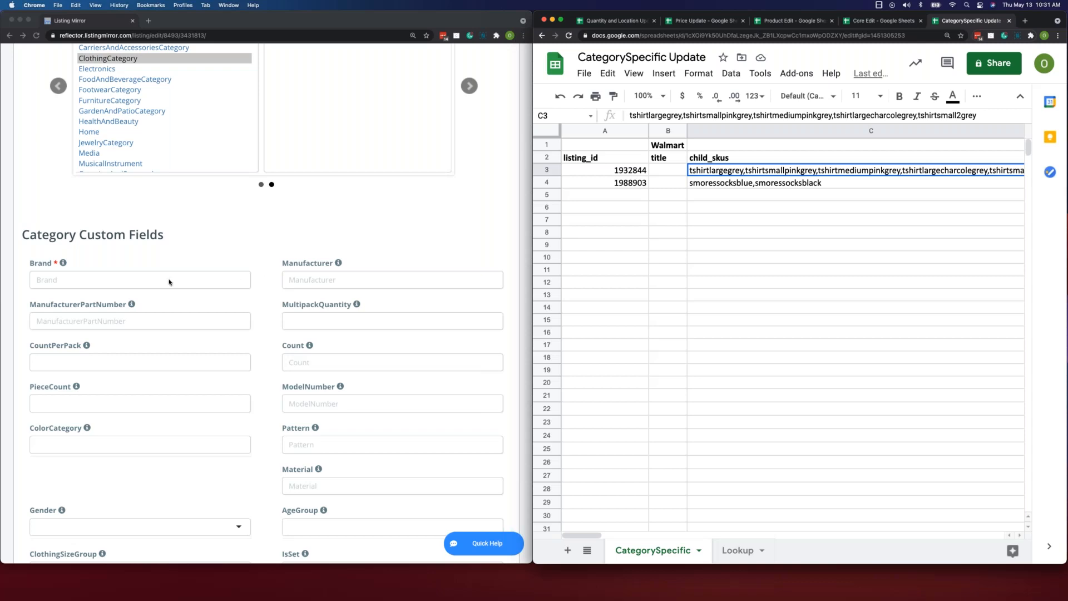
left_click(131, 278)
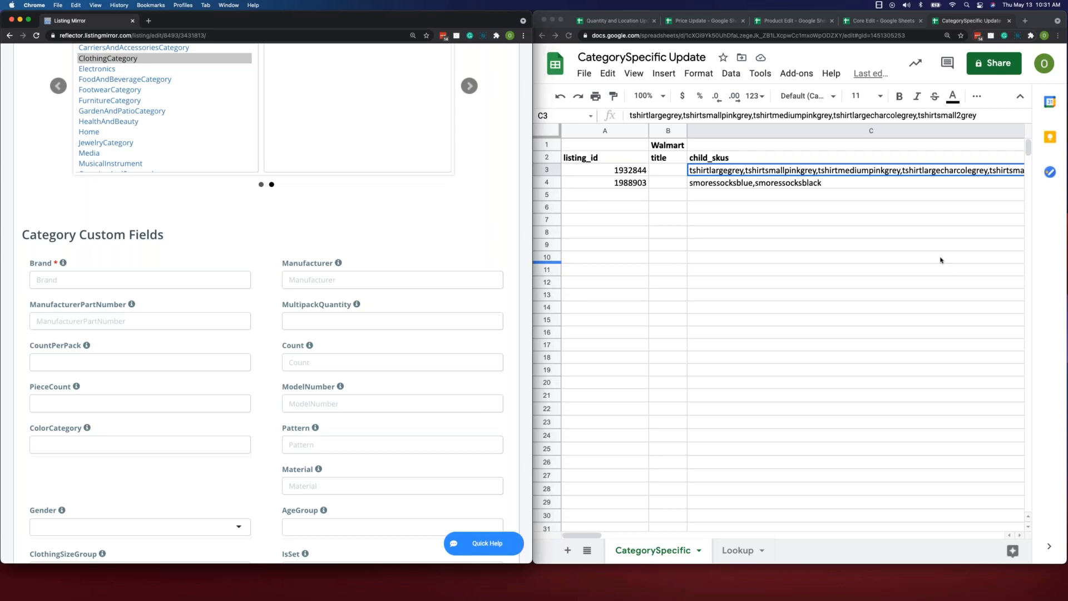
- Look across the sheet's category attribute columns from child_skus to the yellow-highlighted Brand column
scroll(677, 170, "right", 3)
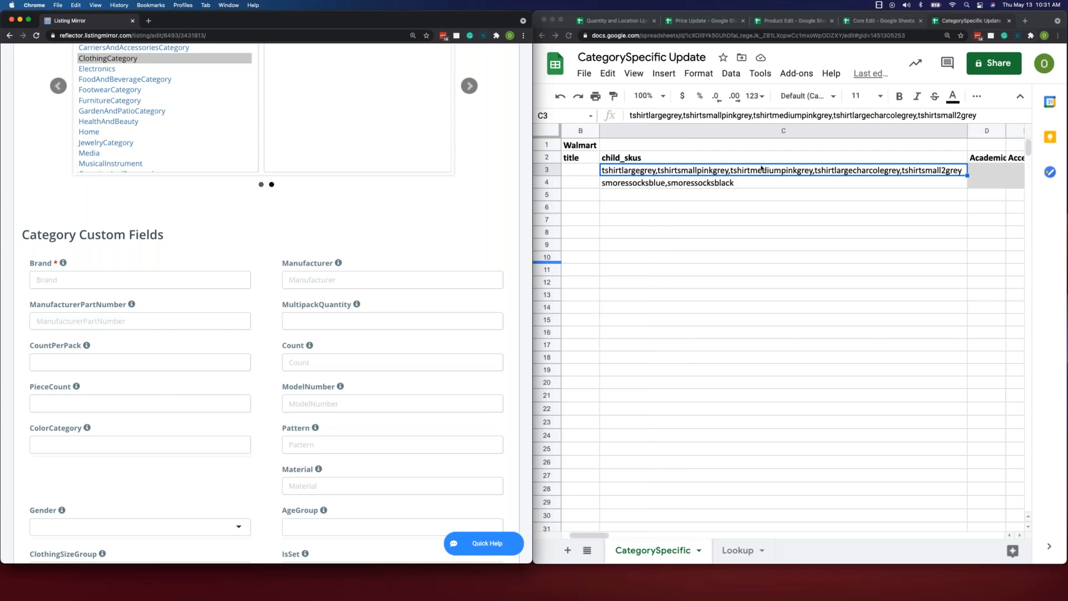
scroll(762, 172, "right", 5)
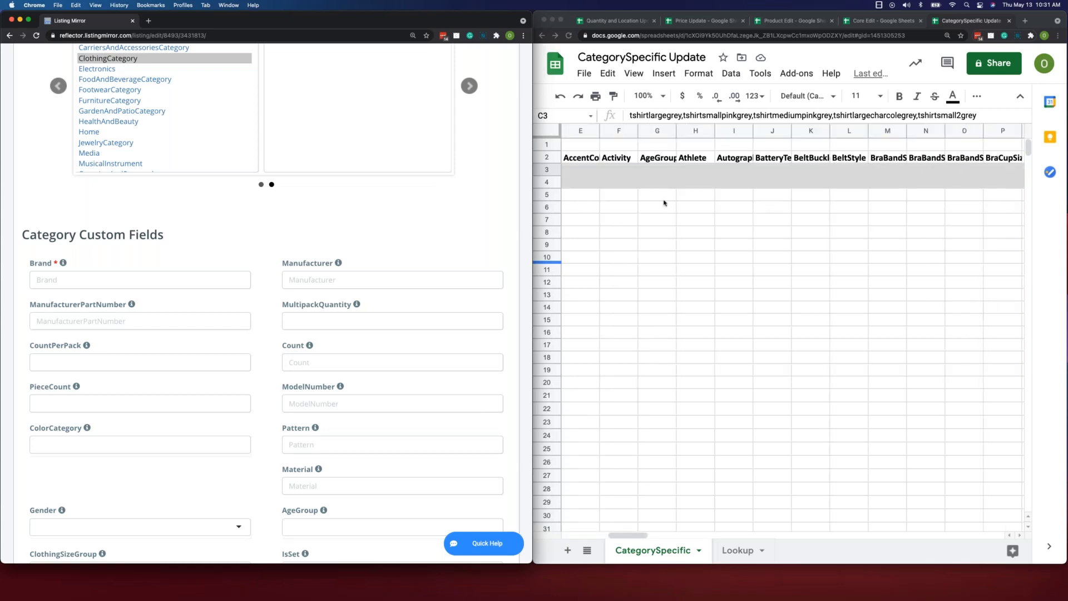
scroll(664, 202, "left", 3)
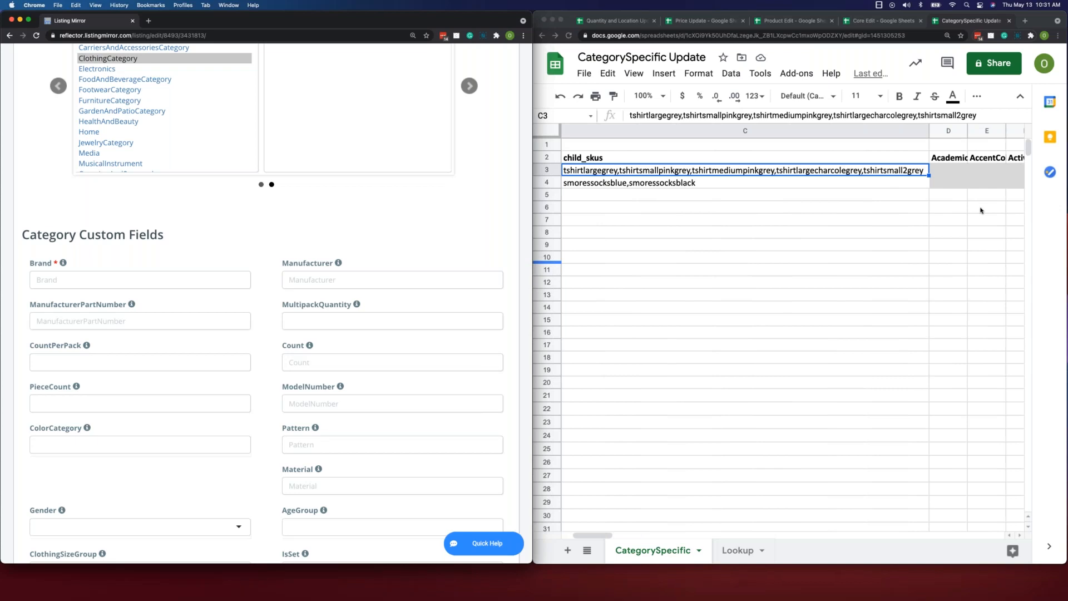
scroll(957, 208, "right", 4)
scroll(939, 209, "right", 3)
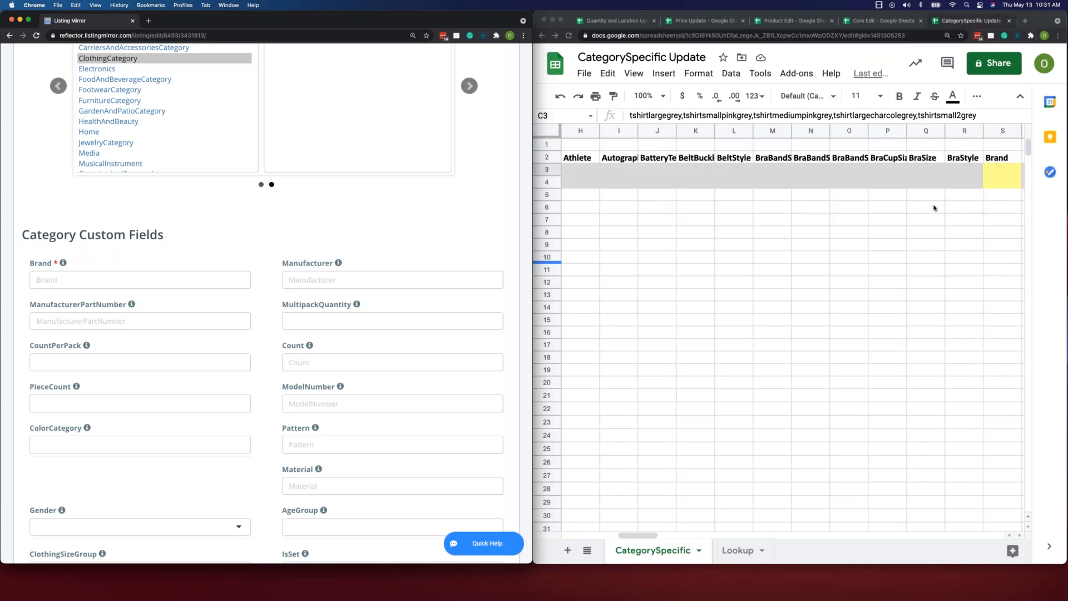
scroll(933, 208, "right", 5)
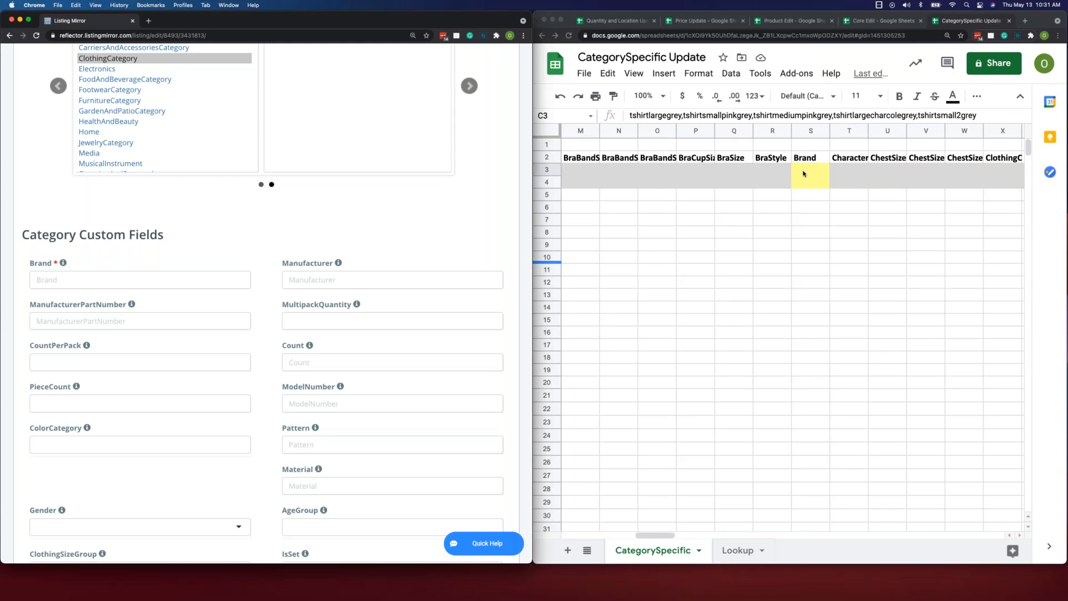
left_click(814, 171)
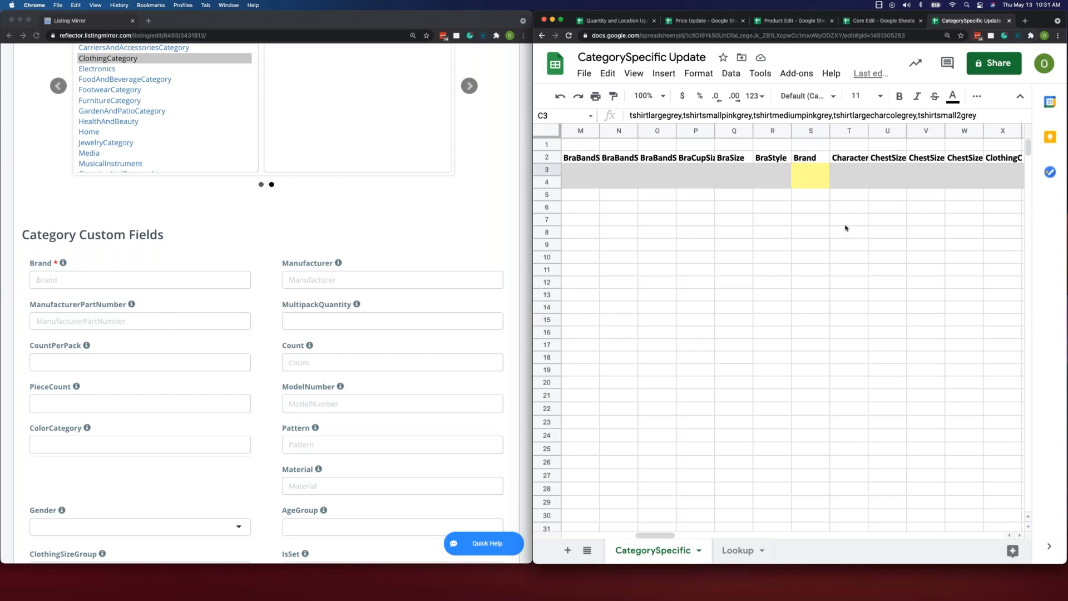
- Look through the attribute columns beyond Brand as far as the Warranty column, and return to the listing_id column
scroll(845, 227, "right", 3)
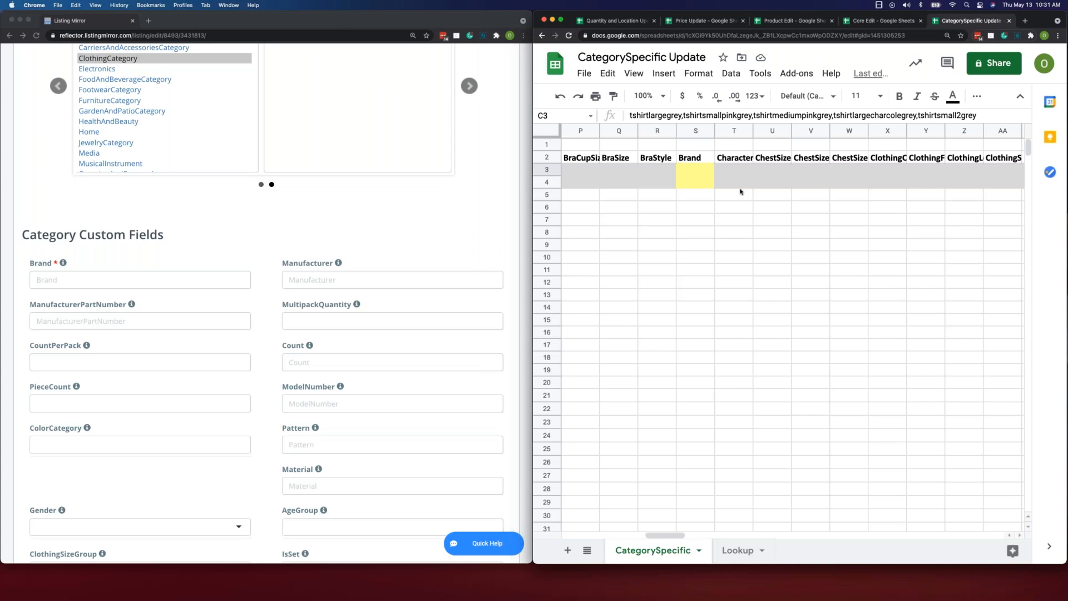
scroll(764, 194, "right", 10)
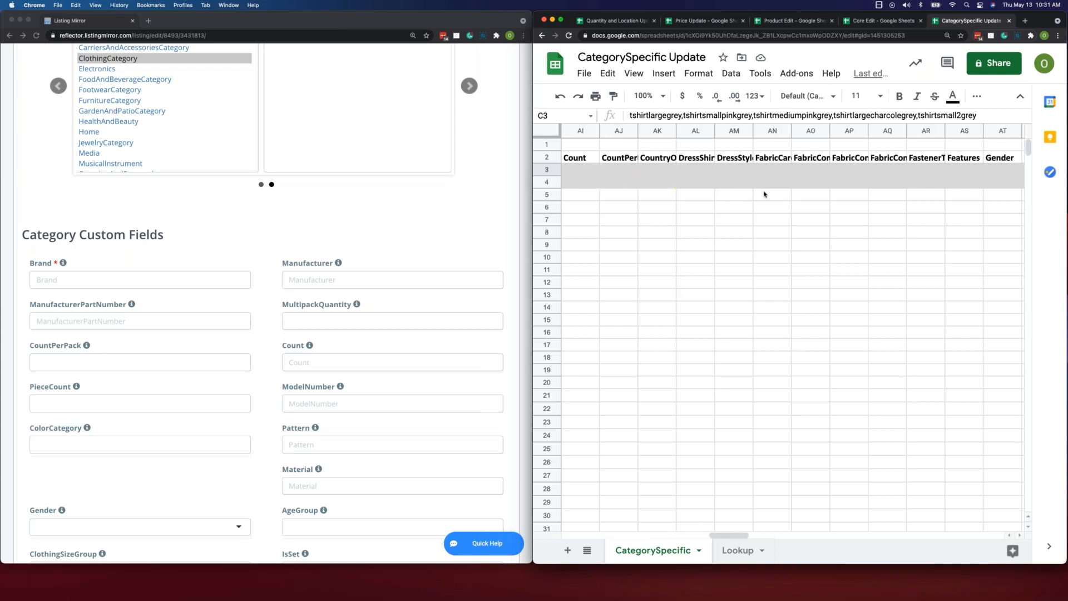
scroll(765, 194, "right", 15)
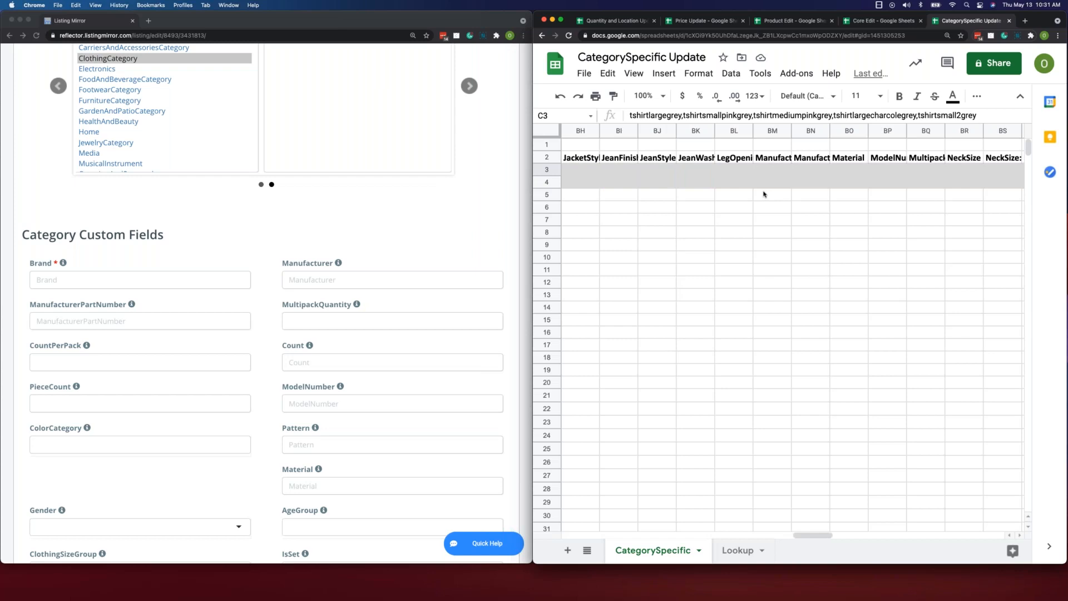
scroll(763, 194, "right", 16)
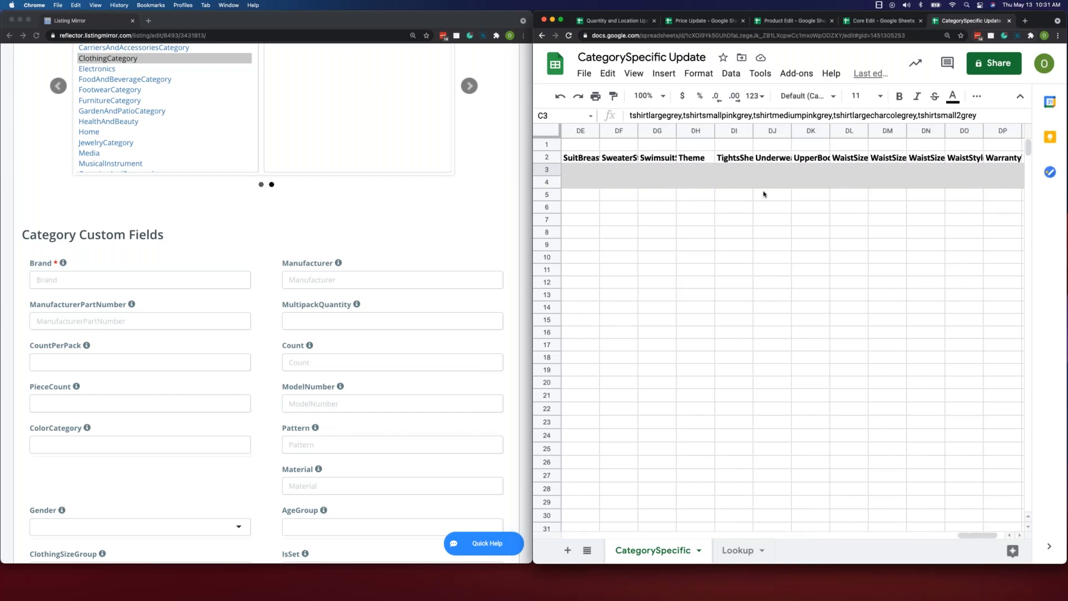
scroll(763, 194, "left", 15)
scroll(757, 200, "left", 15)
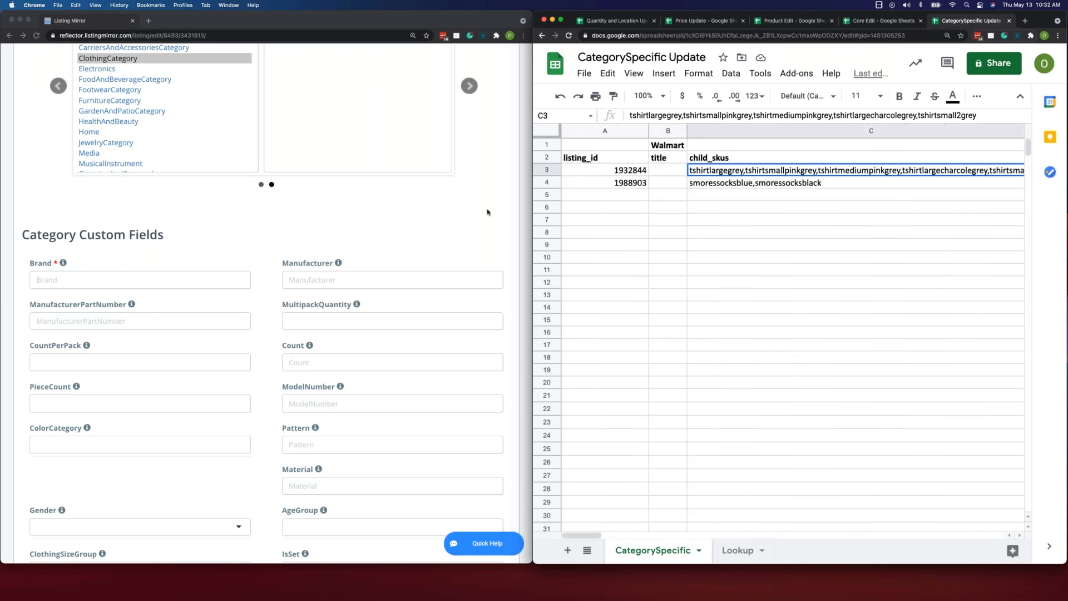
- Check the choices of the listing's IsProp65WarningRequired field and go back to the Brand column in the CategorySpecific sheet
scroll(266, 295, "down", 5)
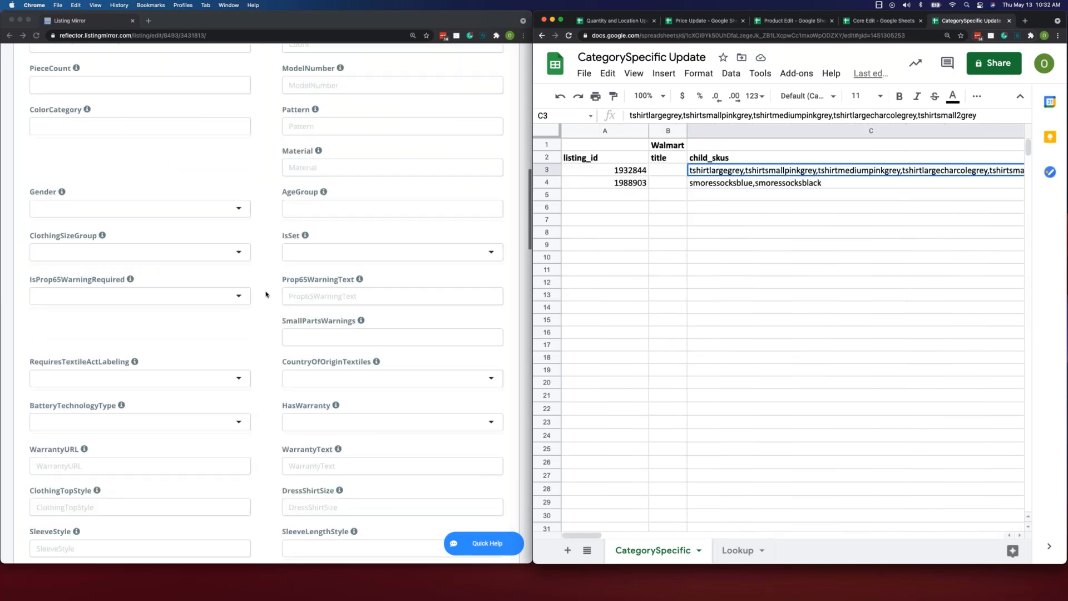
scroll(248, 292, "down", 1)
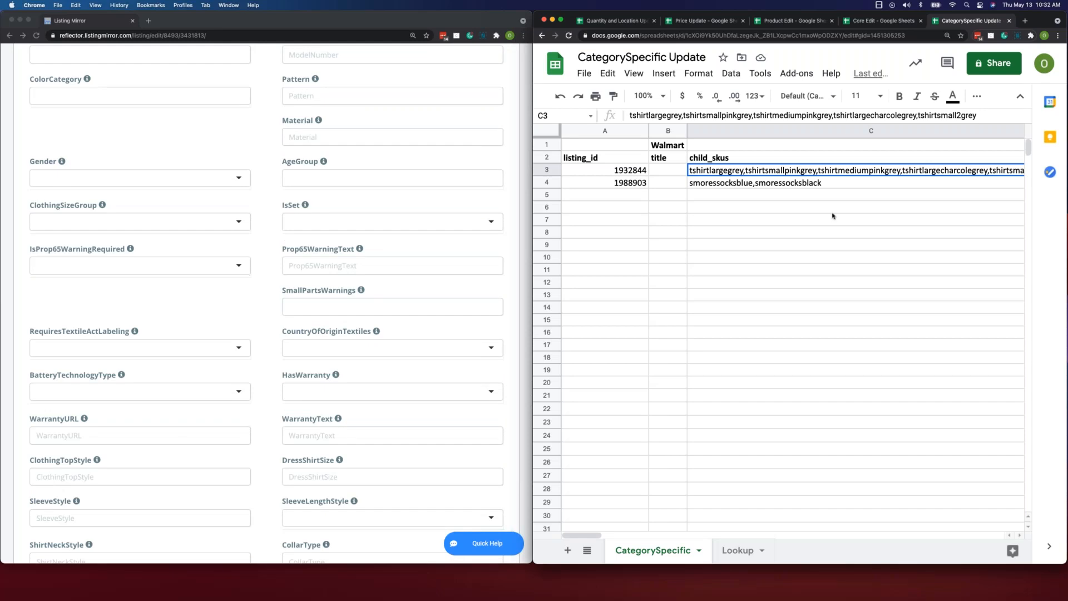
left_click(216, 265)
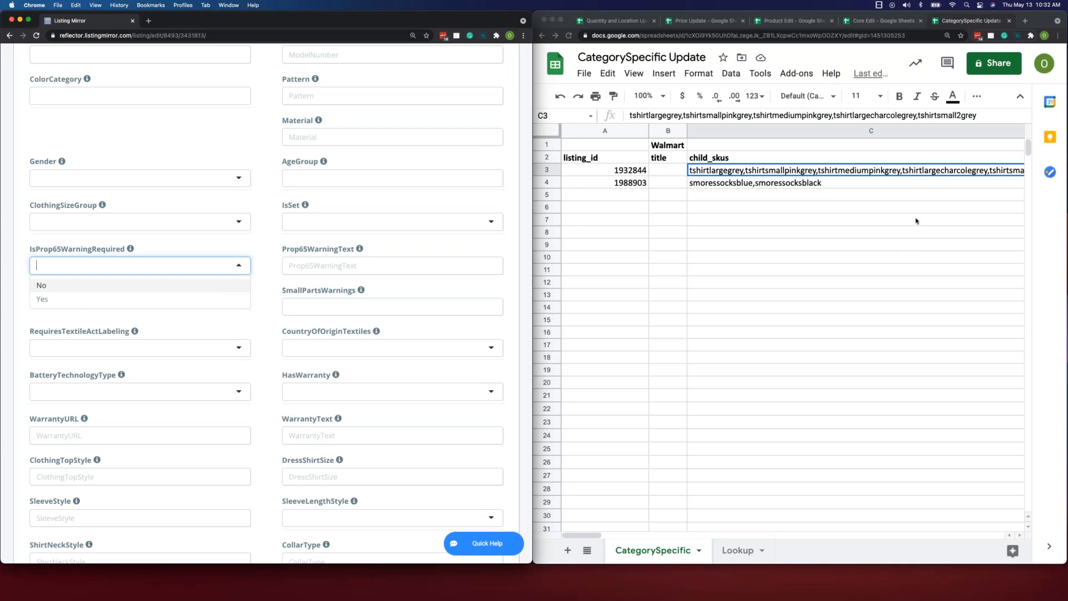
left_click(898, 248)
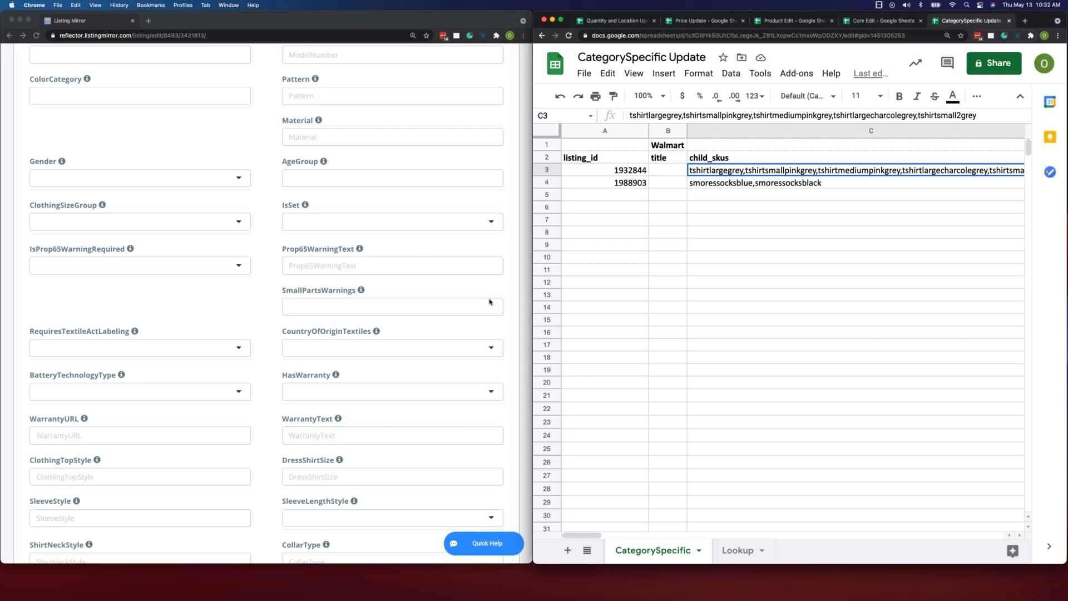
scroll(779, 261, "right", 10)
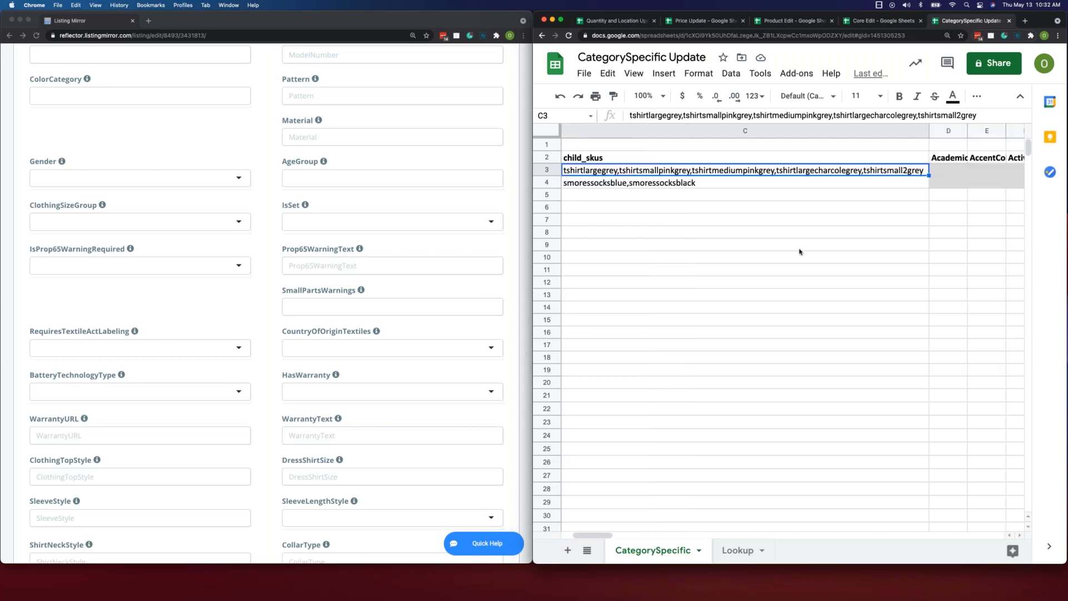
scroll(797, 252, "right", 5)
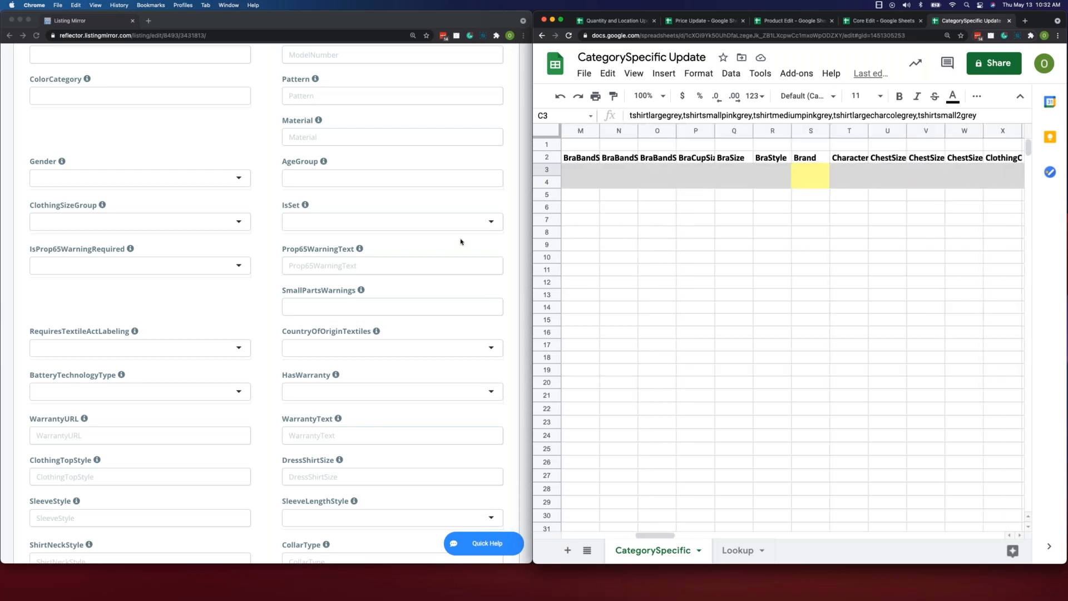
- Leave the sock's Walmart listing and return to the product list on the Manage Listings page
left_click(258, 261)
scroll(258, 260, "up", 10)
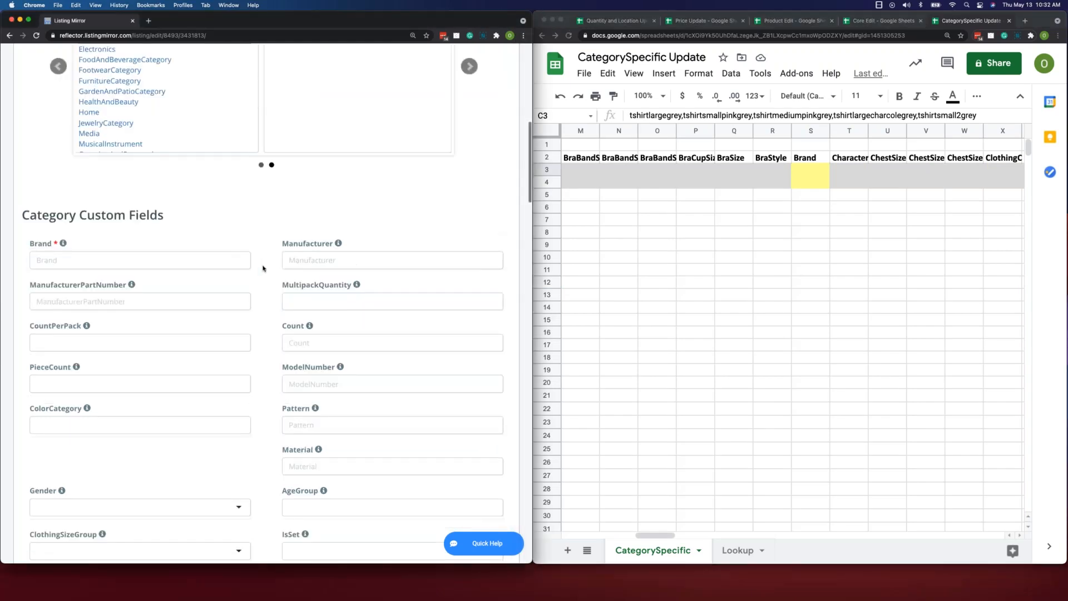
scroll(212, 238, "up", 1)
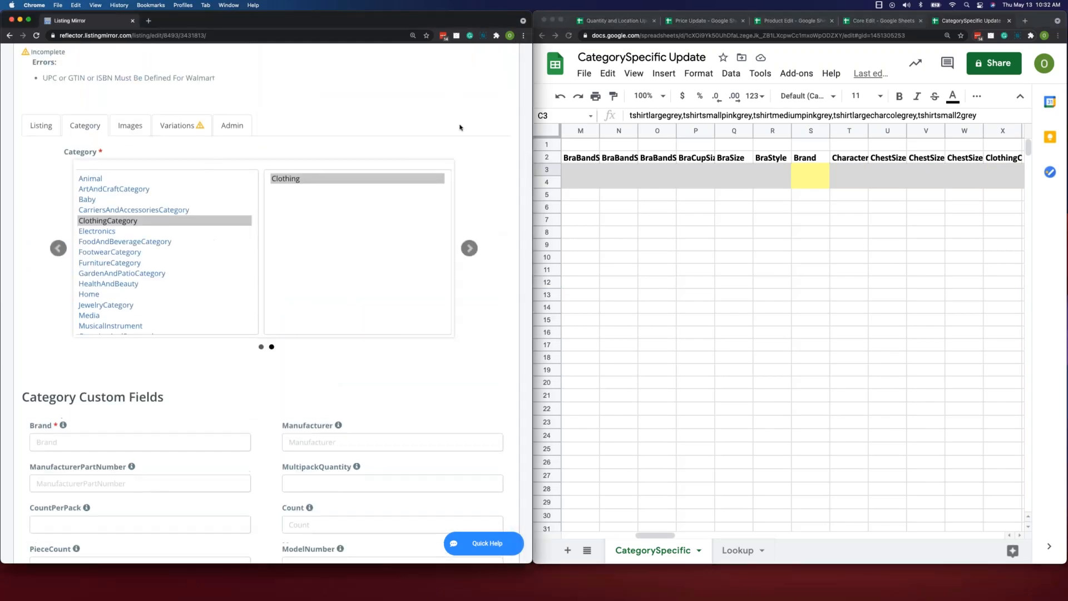
scroll(434, 126, "up", 2)
scroll(408, 124, "up", 3)
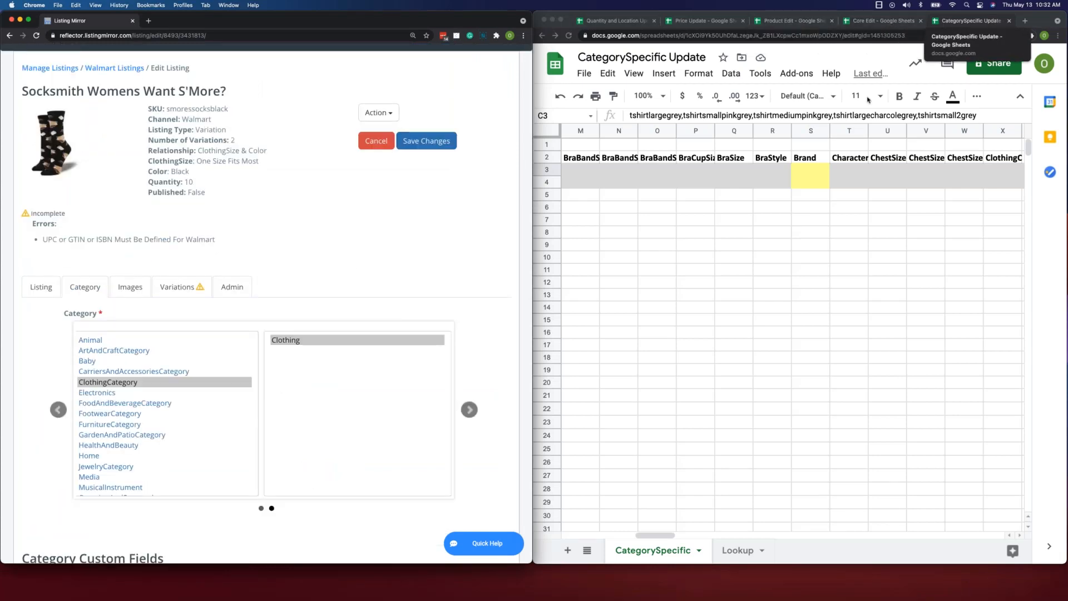
scroll(289, 224, "up", 5)
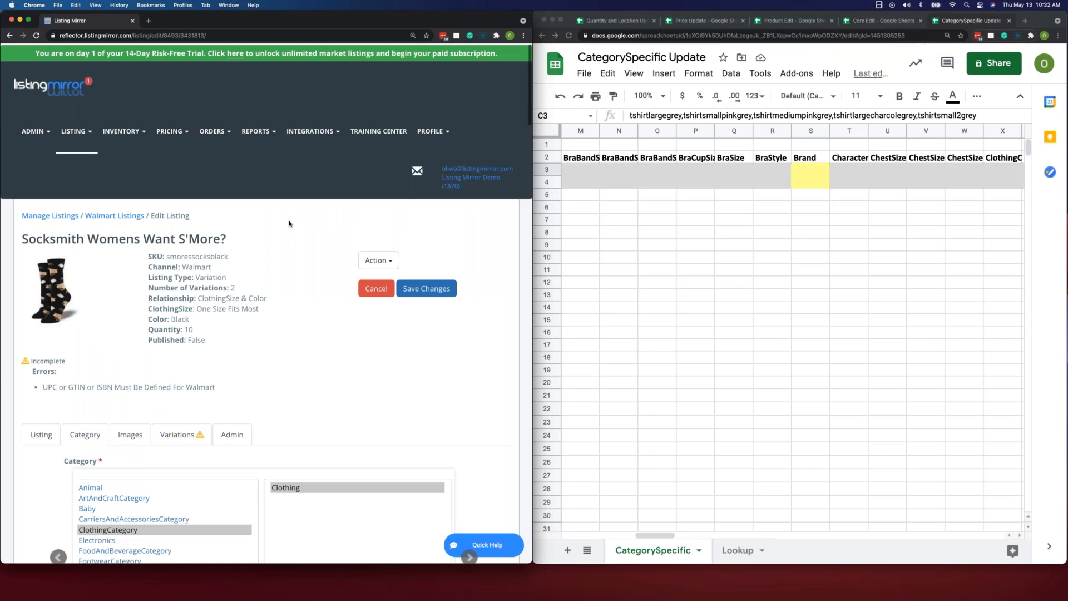
left_click(40, 220)
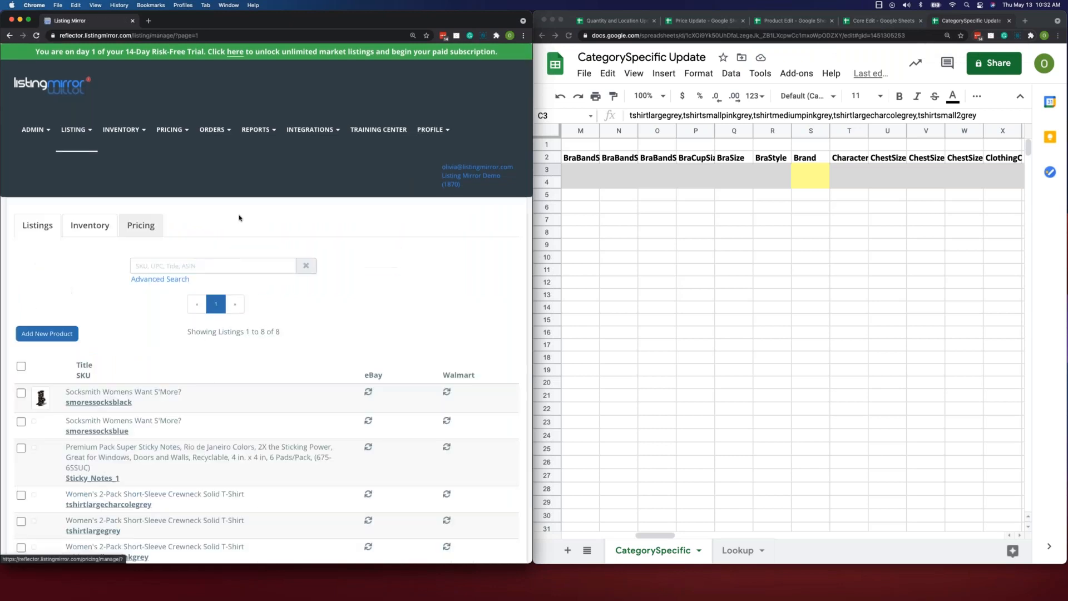
scroll(357, 282, "down", 1)
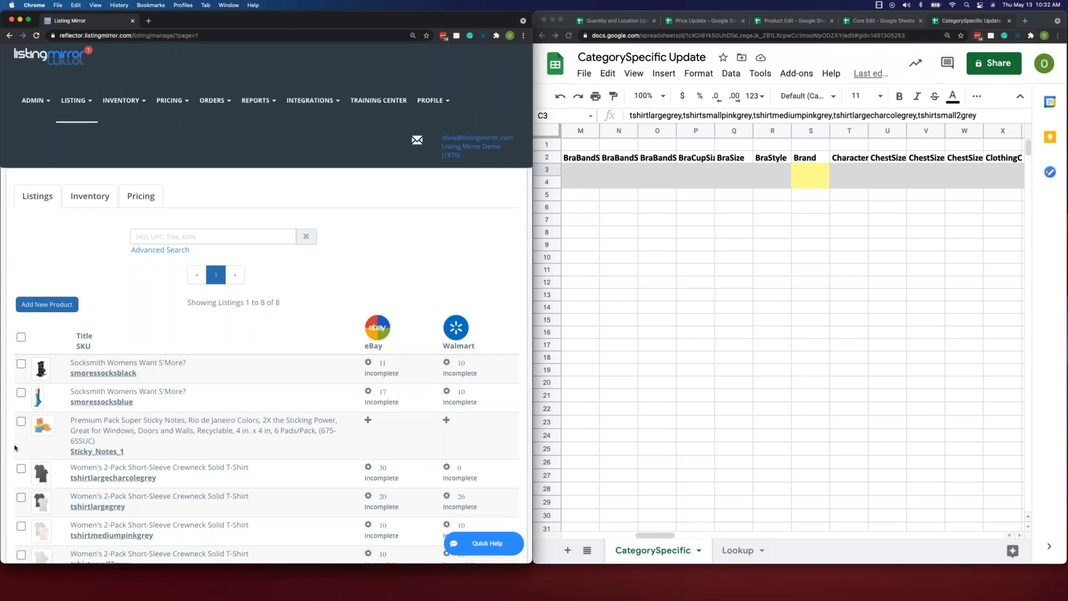